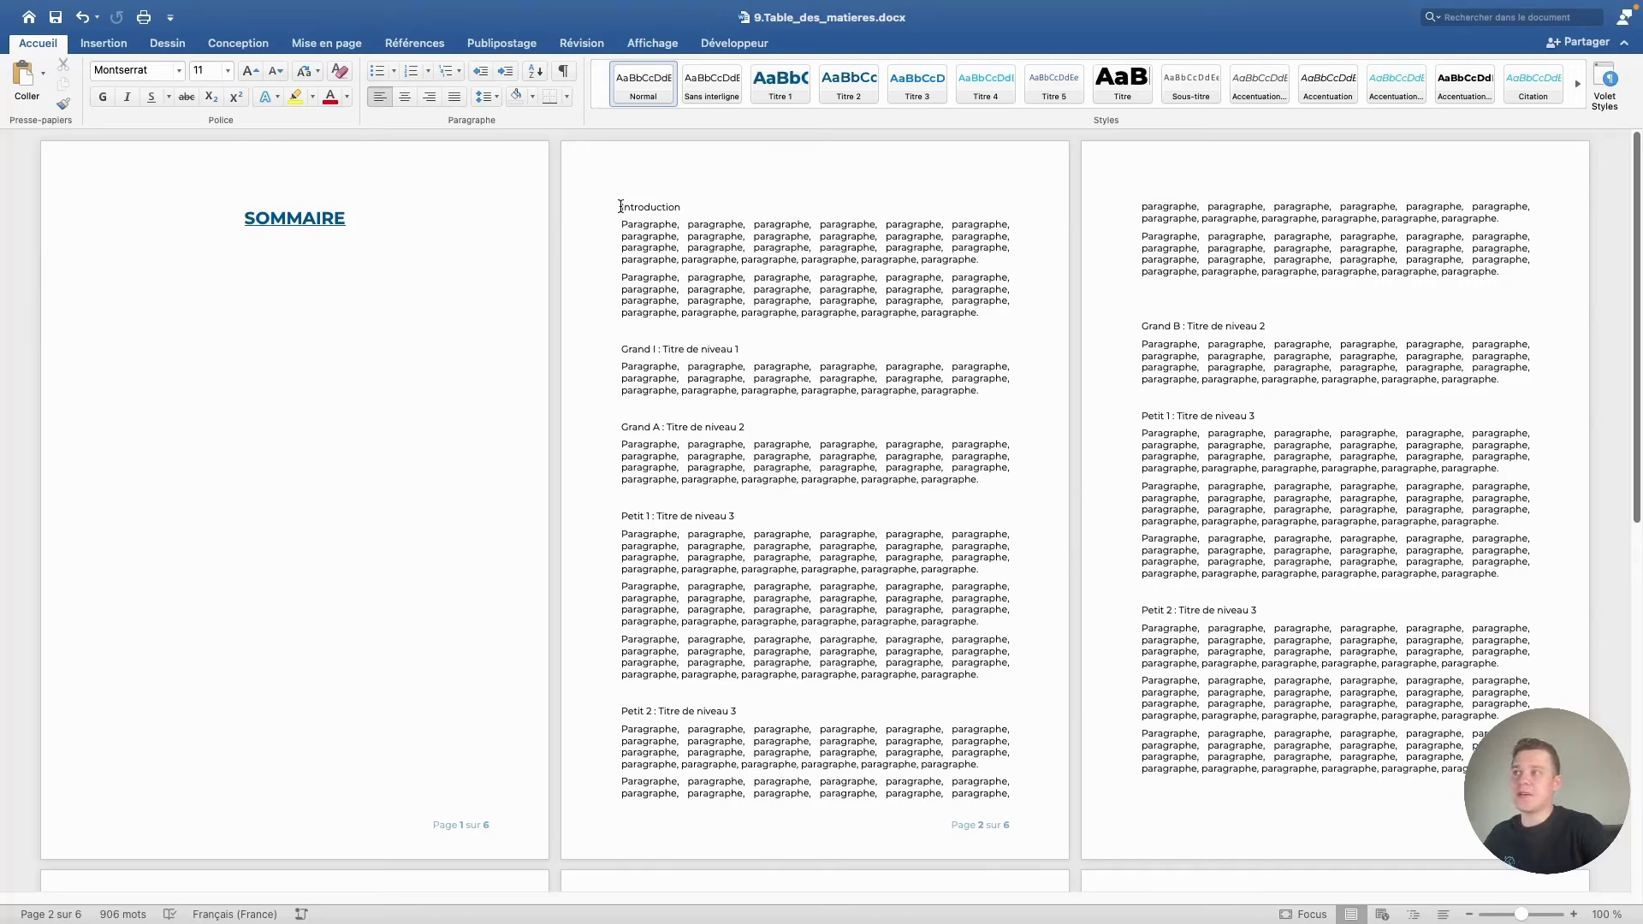
- Apply the multilevel list "I. Titre 1, A. Titre 2, 1. Titre 3" to the Introduction line on page 2
{"action": "left_click", "coordinate": [620, 206]}
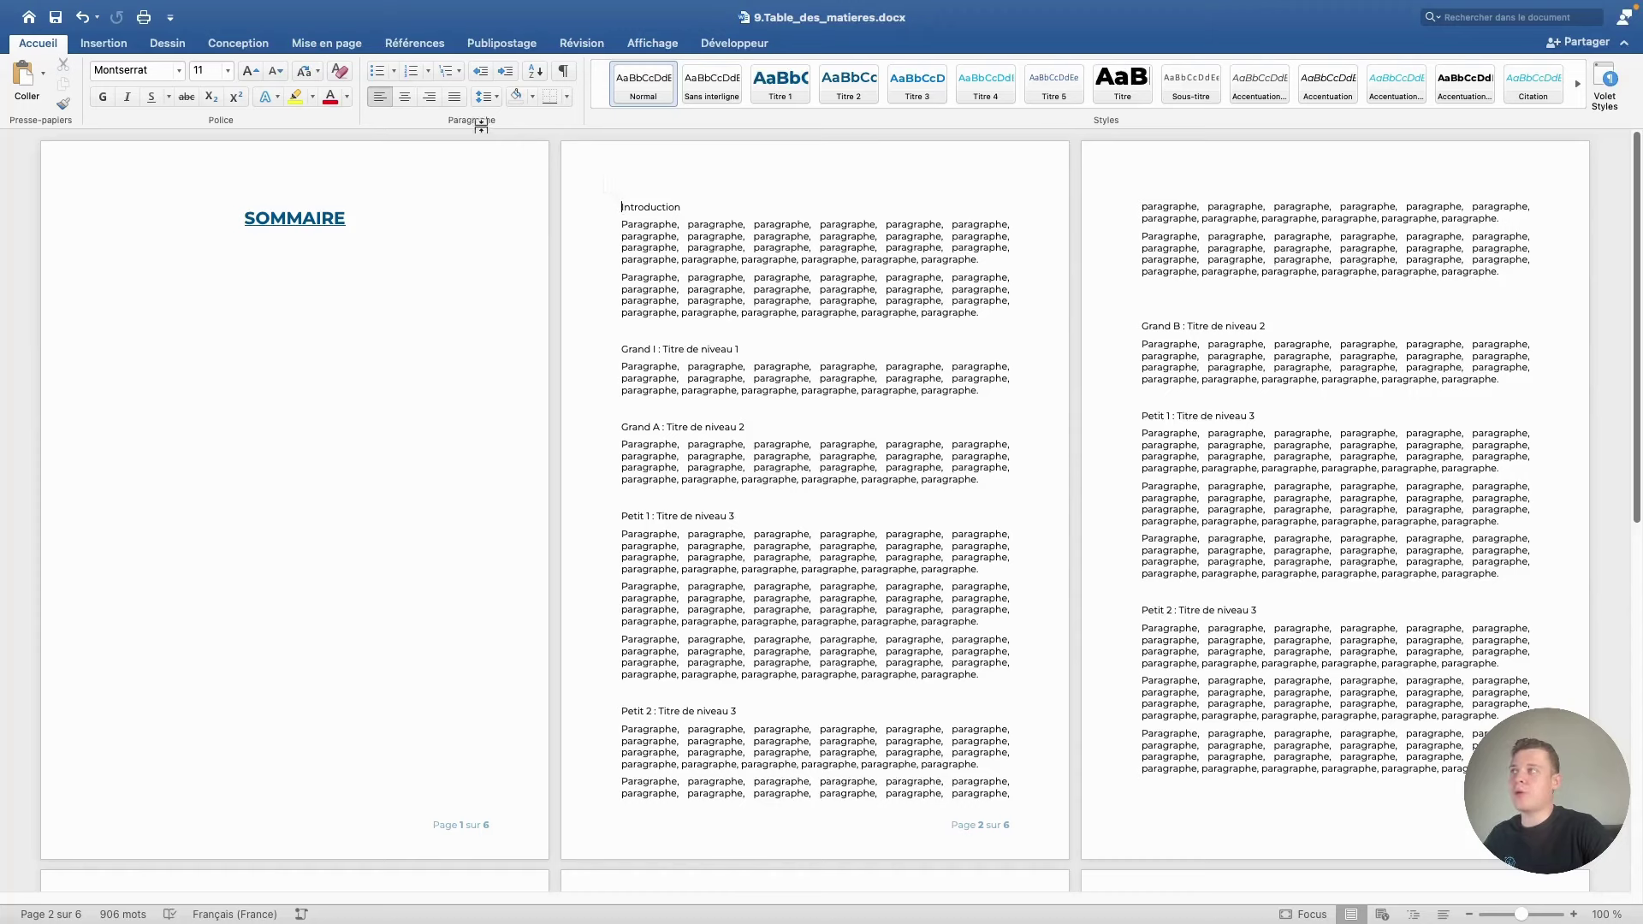
{"action": "left_click", "coordinate": [456, 72]}
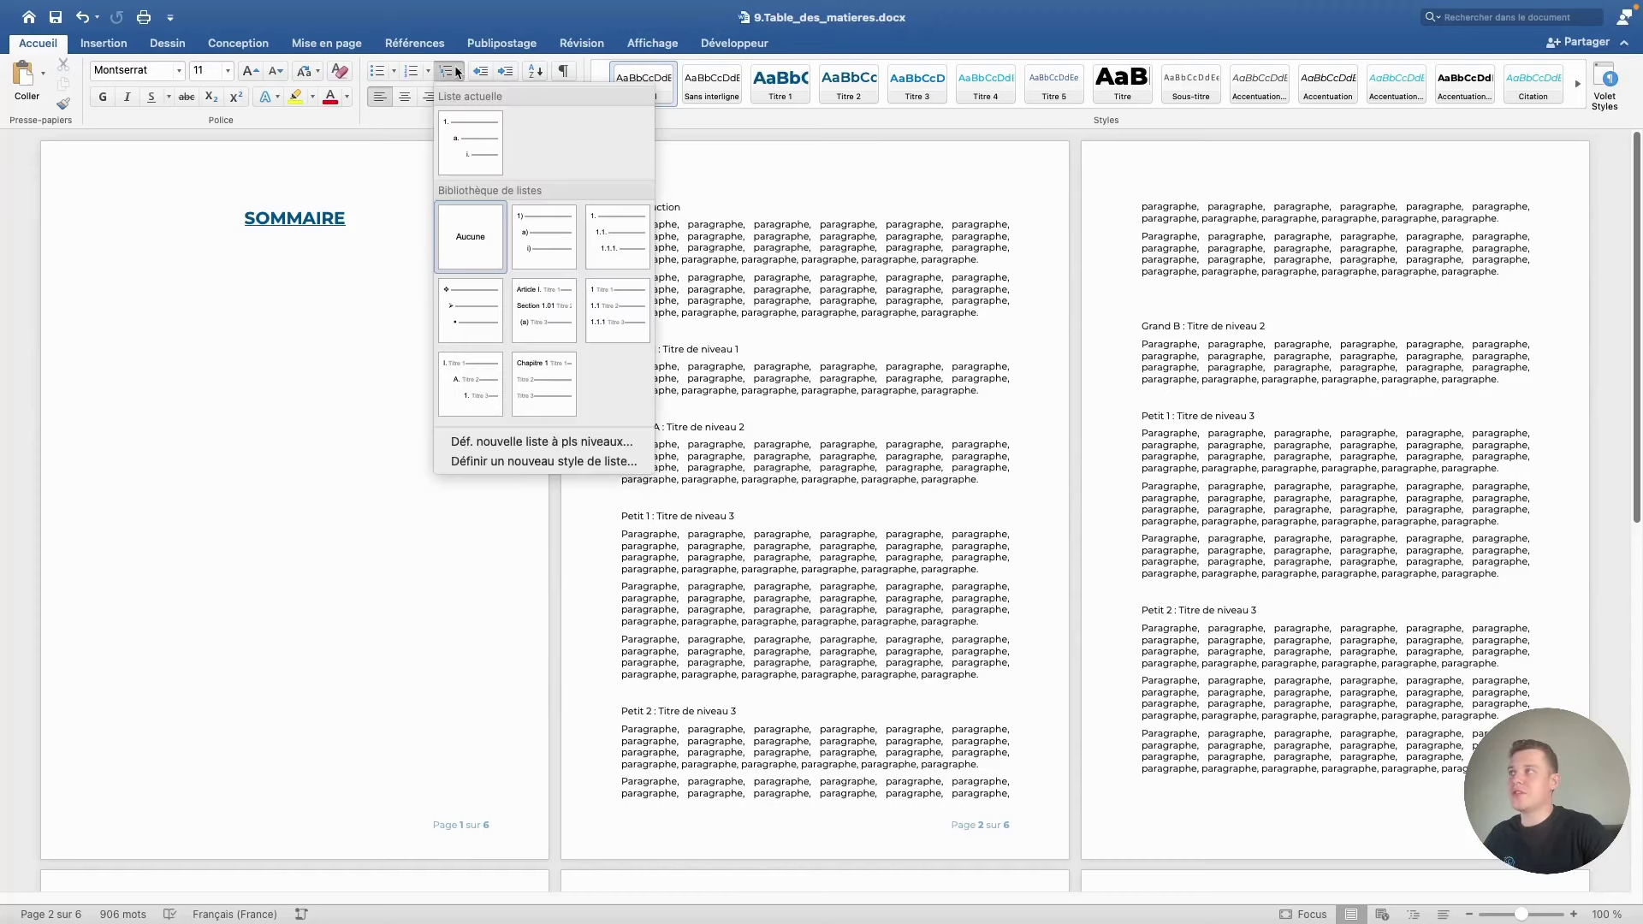
{"action": "left_click", "coordinate": [448, 390]}
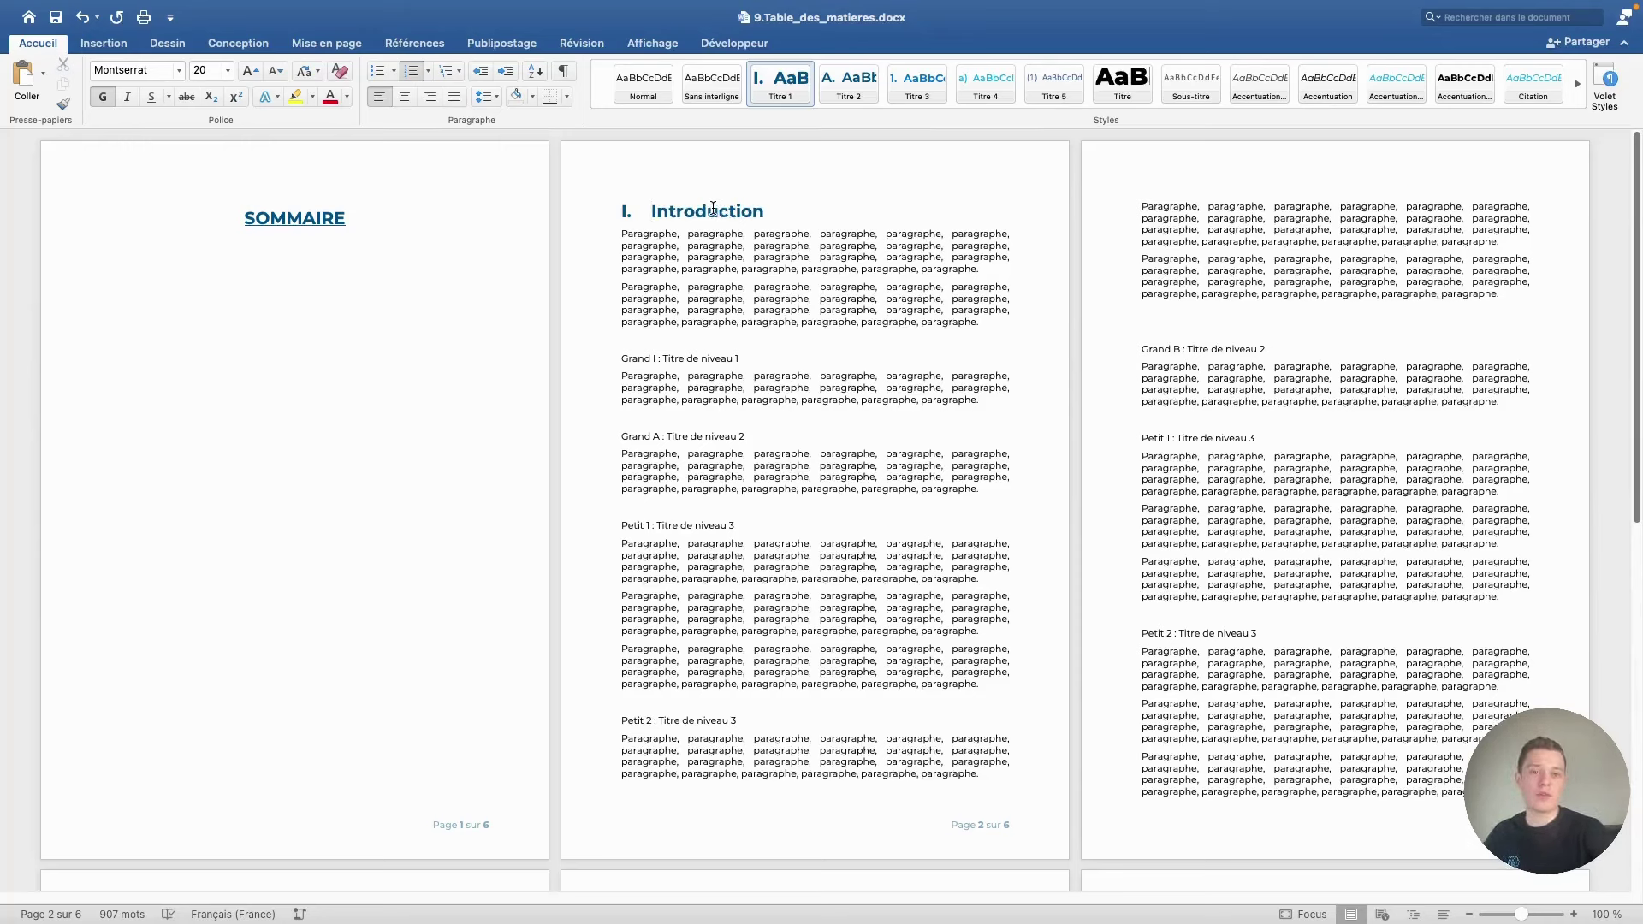
- On page 2, apply the Titre 1 style to the "Grand I" line and Titre 2 to the "Grand A" line
{"action": "left_click", "coordinate": [684, 361]}
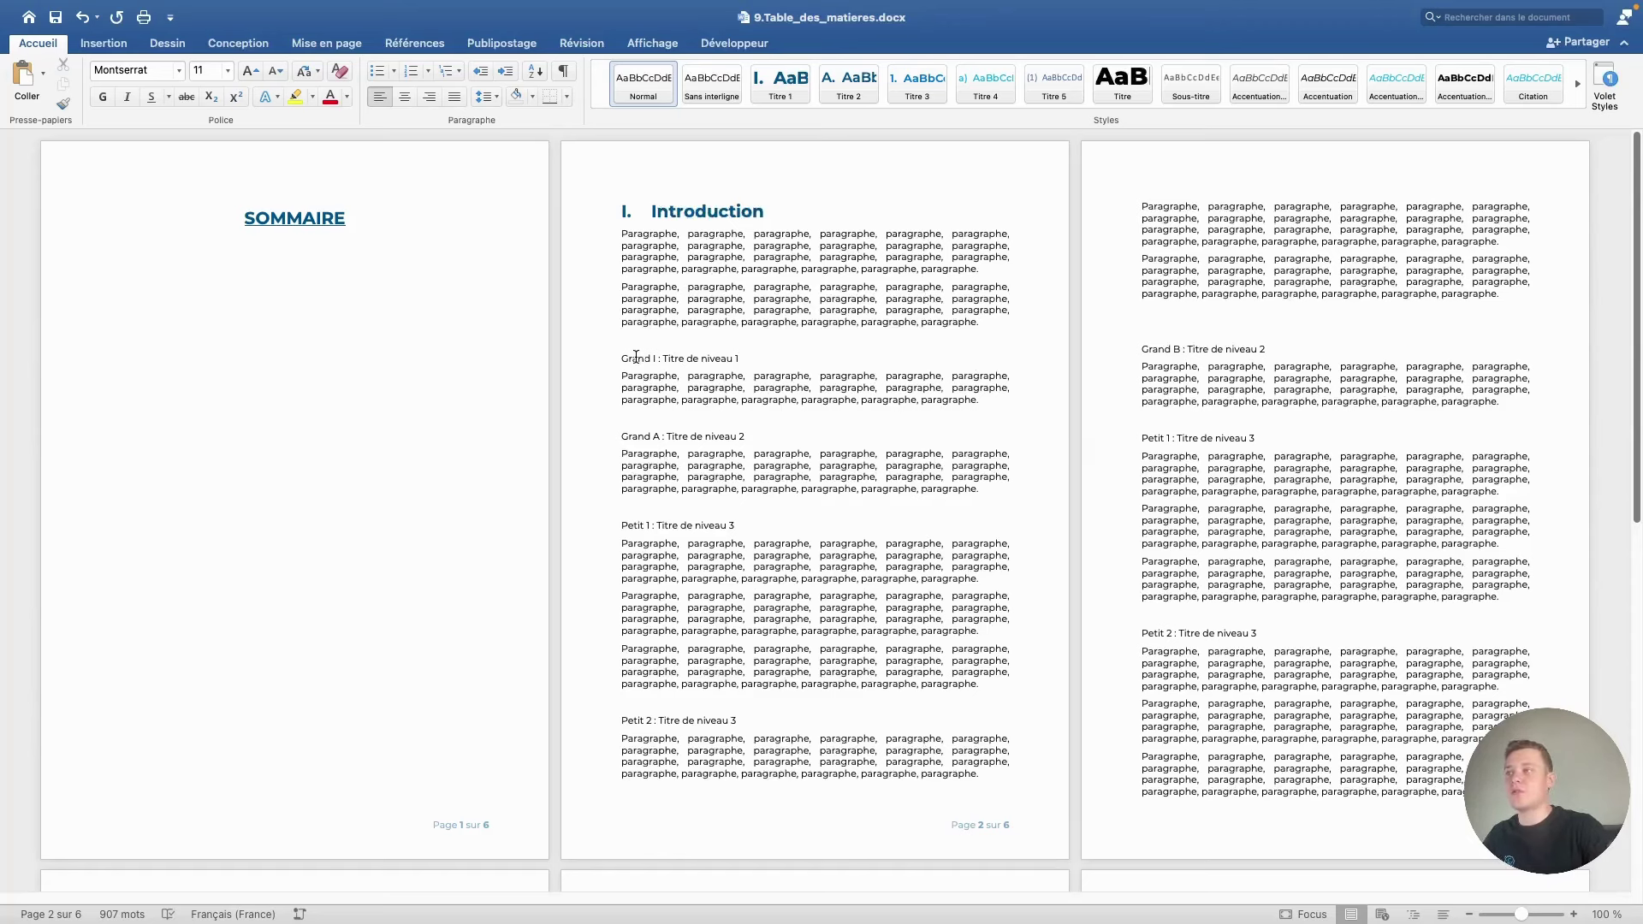
{"action": "left_click", "coordinate": [780, 82]}
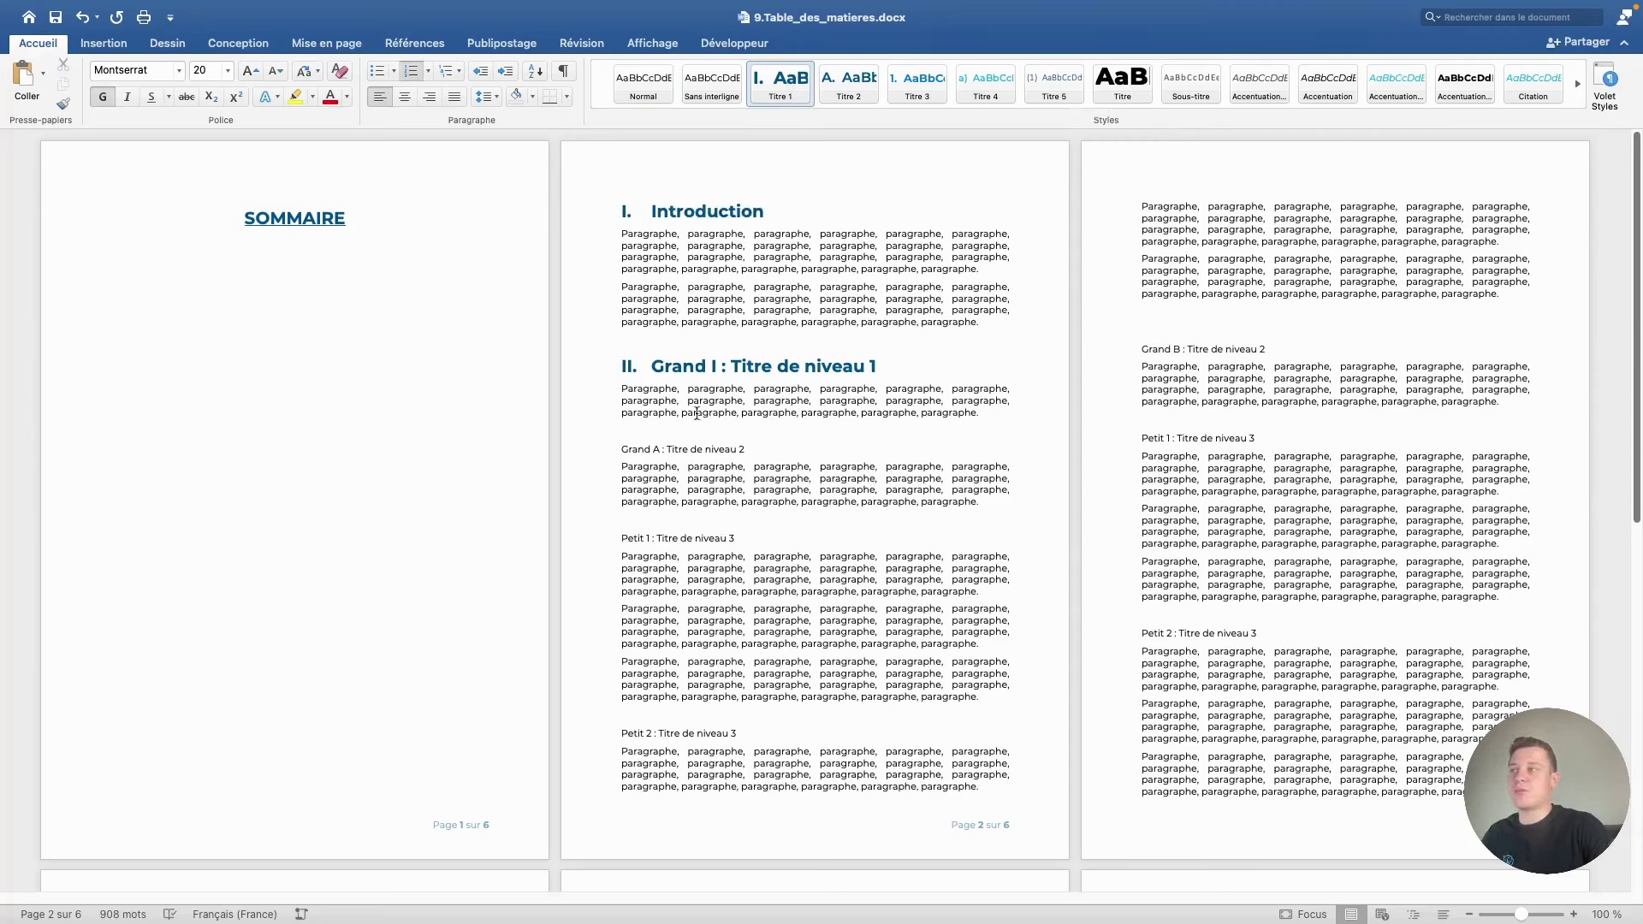
{"action": "left_click", "coordinate": [668, 453]}
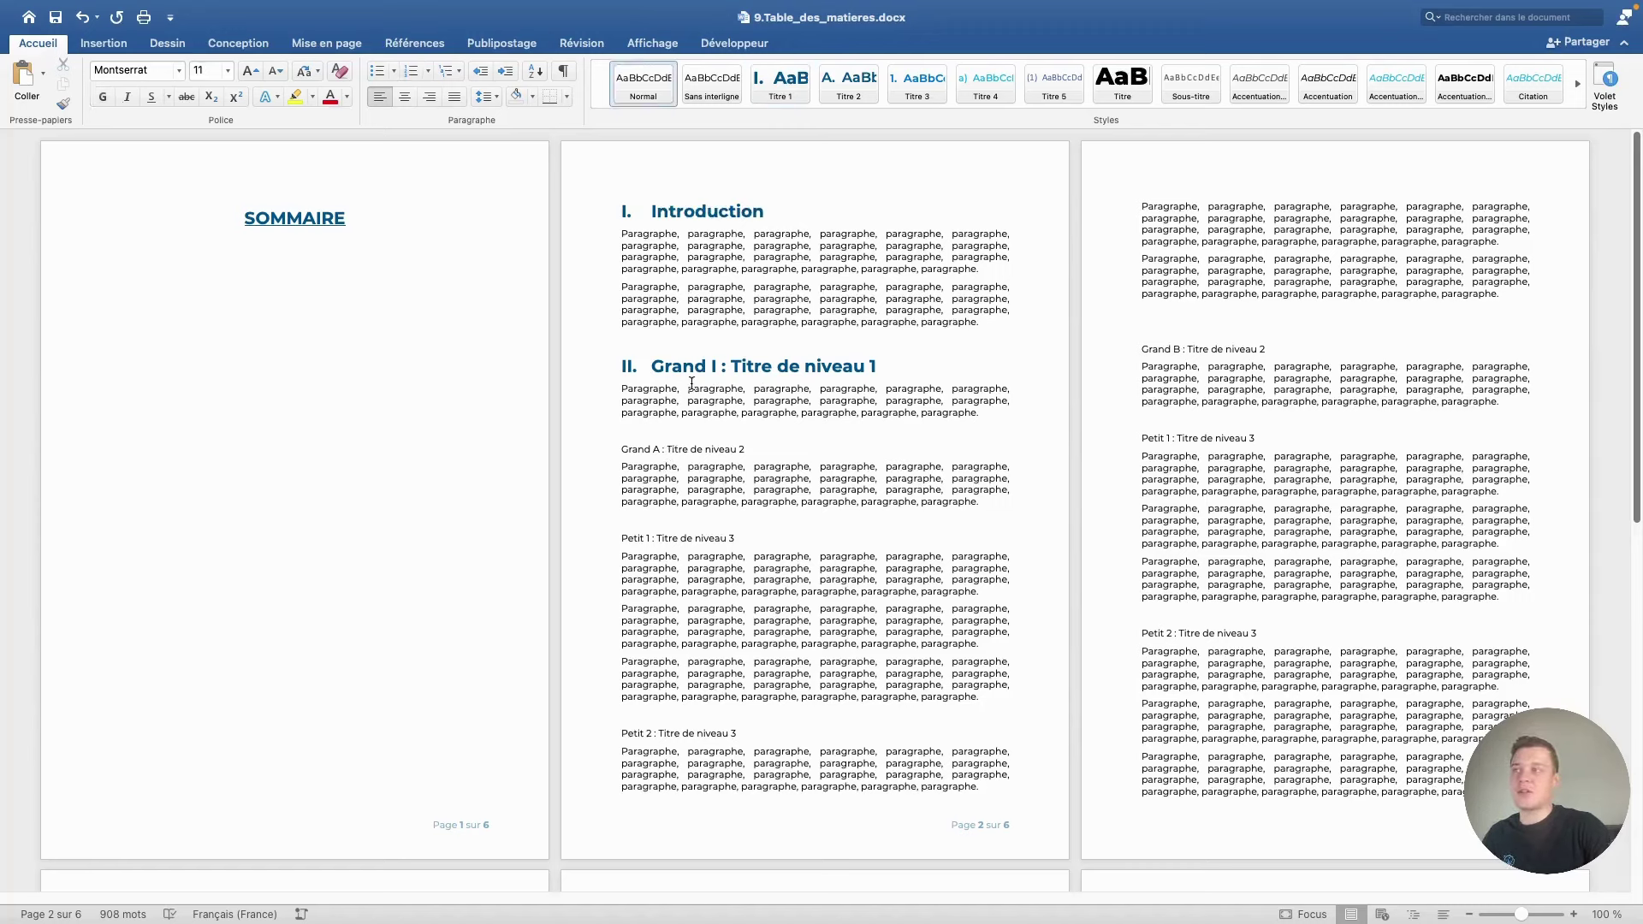
{"action": "left_click", "coordinate": [851, 86]}
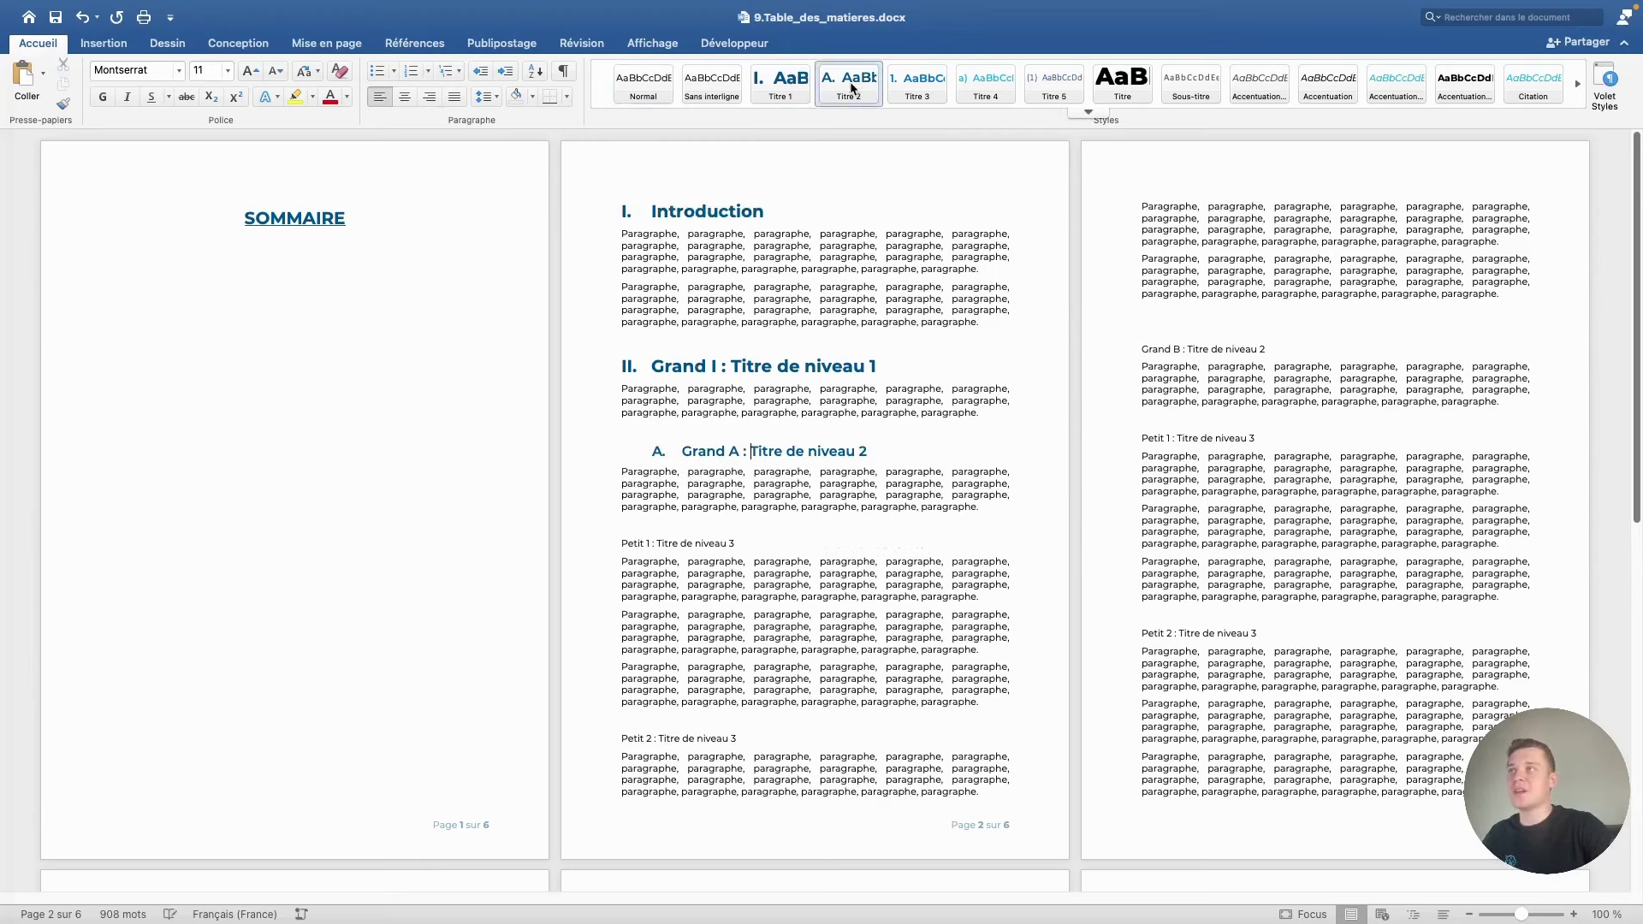
- Apply the Titre 3 style to the "Petit 1" and "Petit 2" lines under Grand A on page 2
{"action": "left_click", "coordinate": [681, 546]}
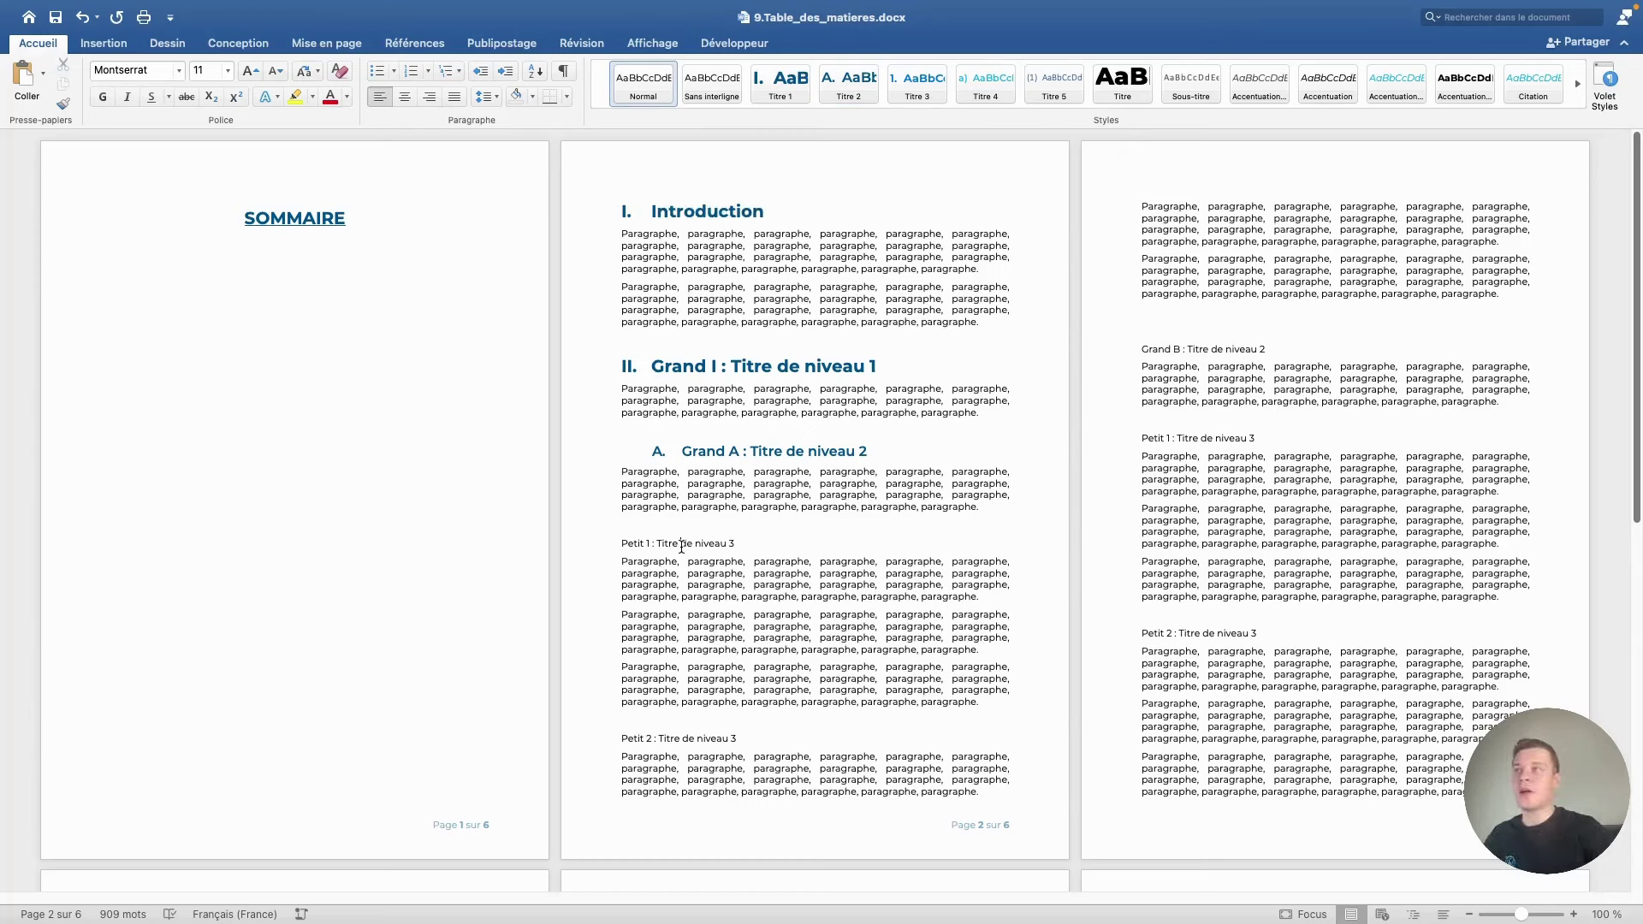
{"action": "left_click", "coordinate": [923, 89]}
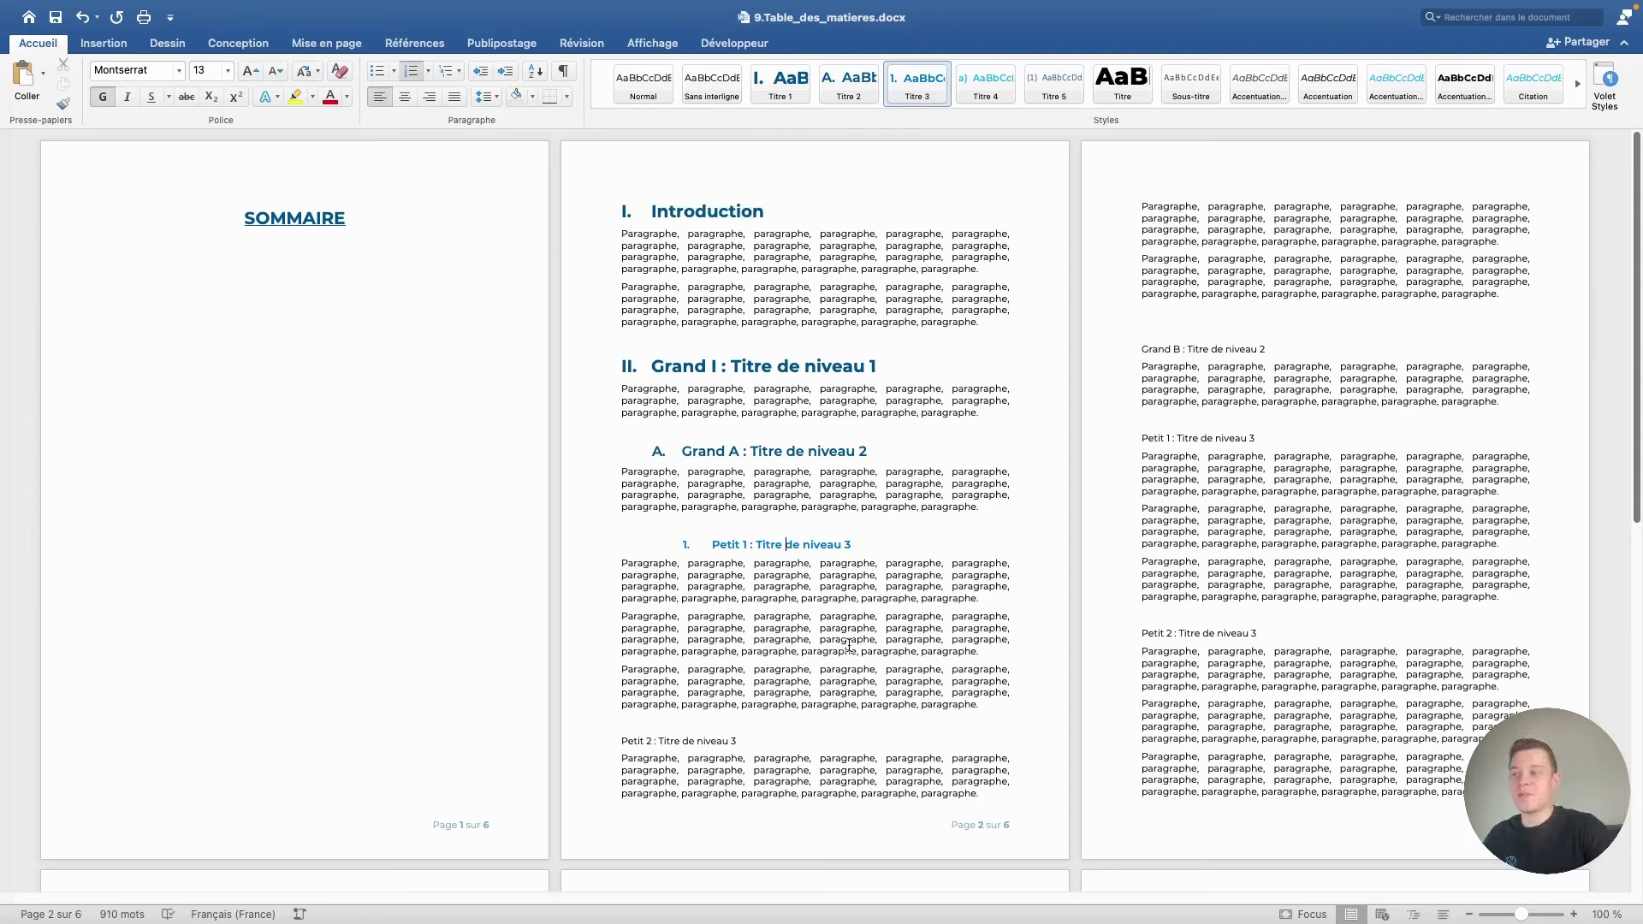
{"action": "left_click", "coordinate": [758, 743]}
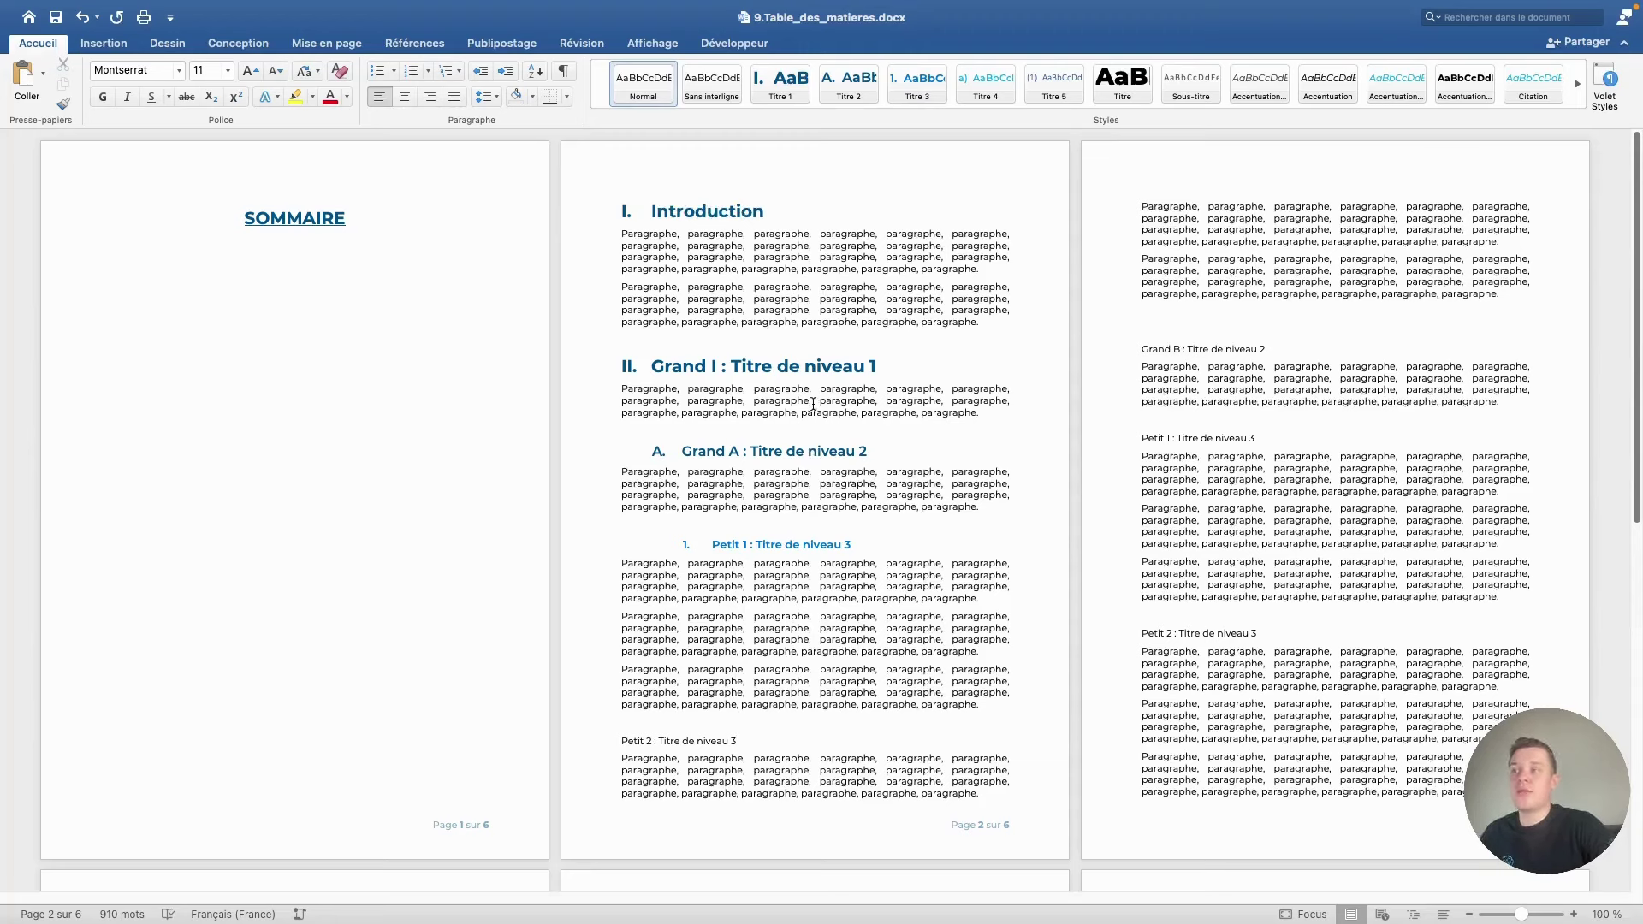
{"action": "left_click", "coordinate": [917, 83]}
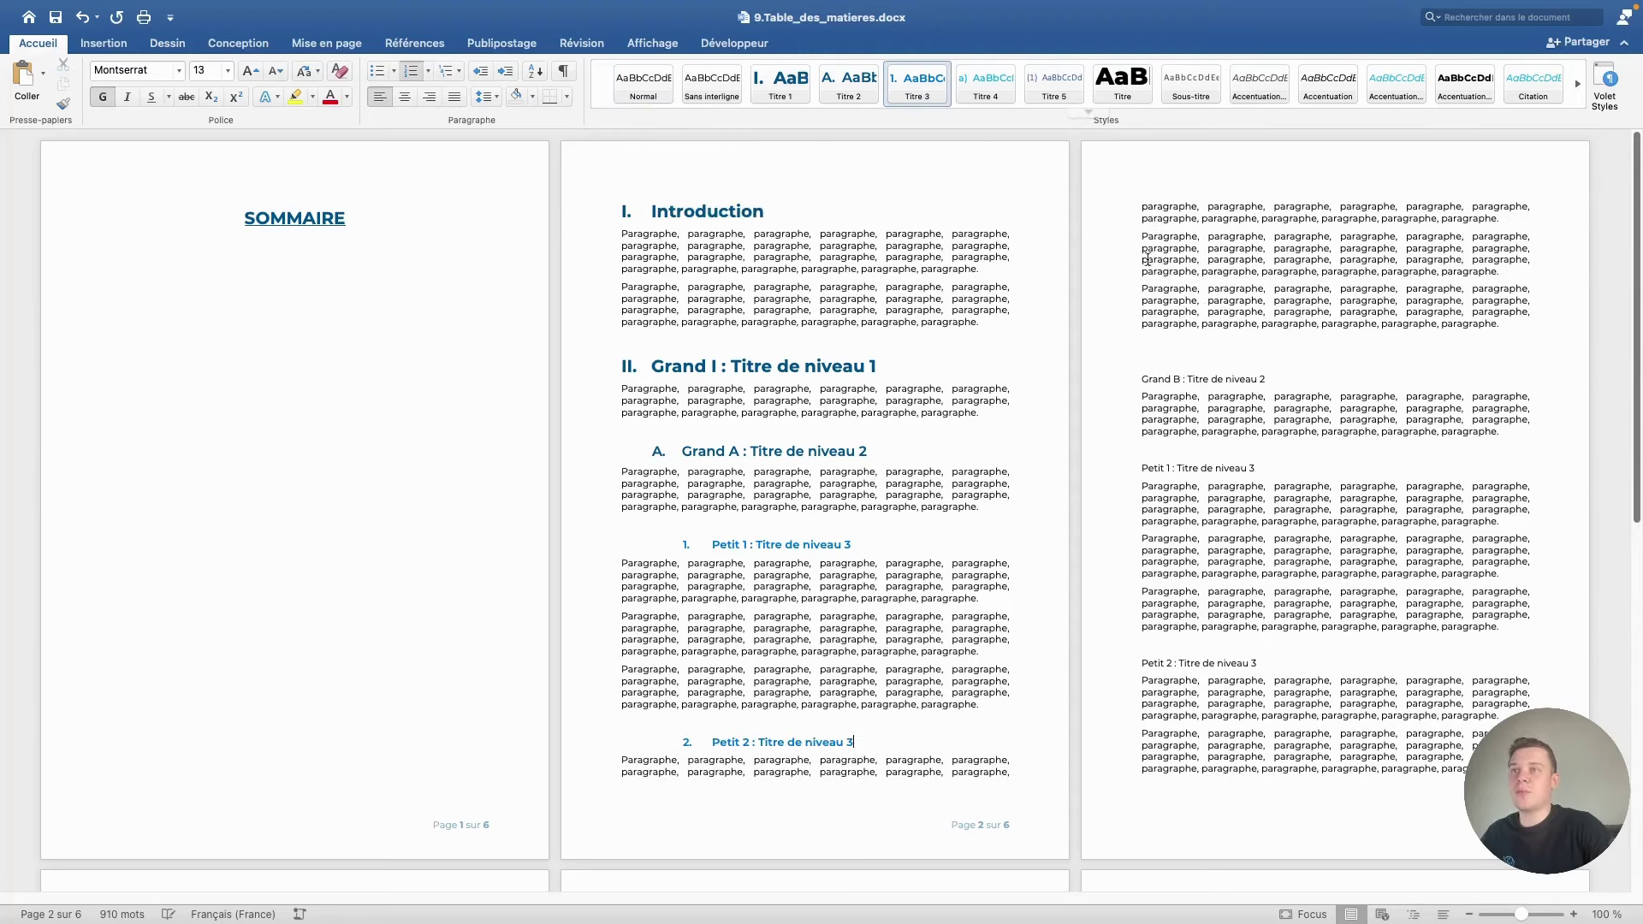
- Apply the Titre 2 style to the "Grand B : Titre de niveau 2" line on page 3
{"action": "left_click", "coordinate": [1189, 343]}
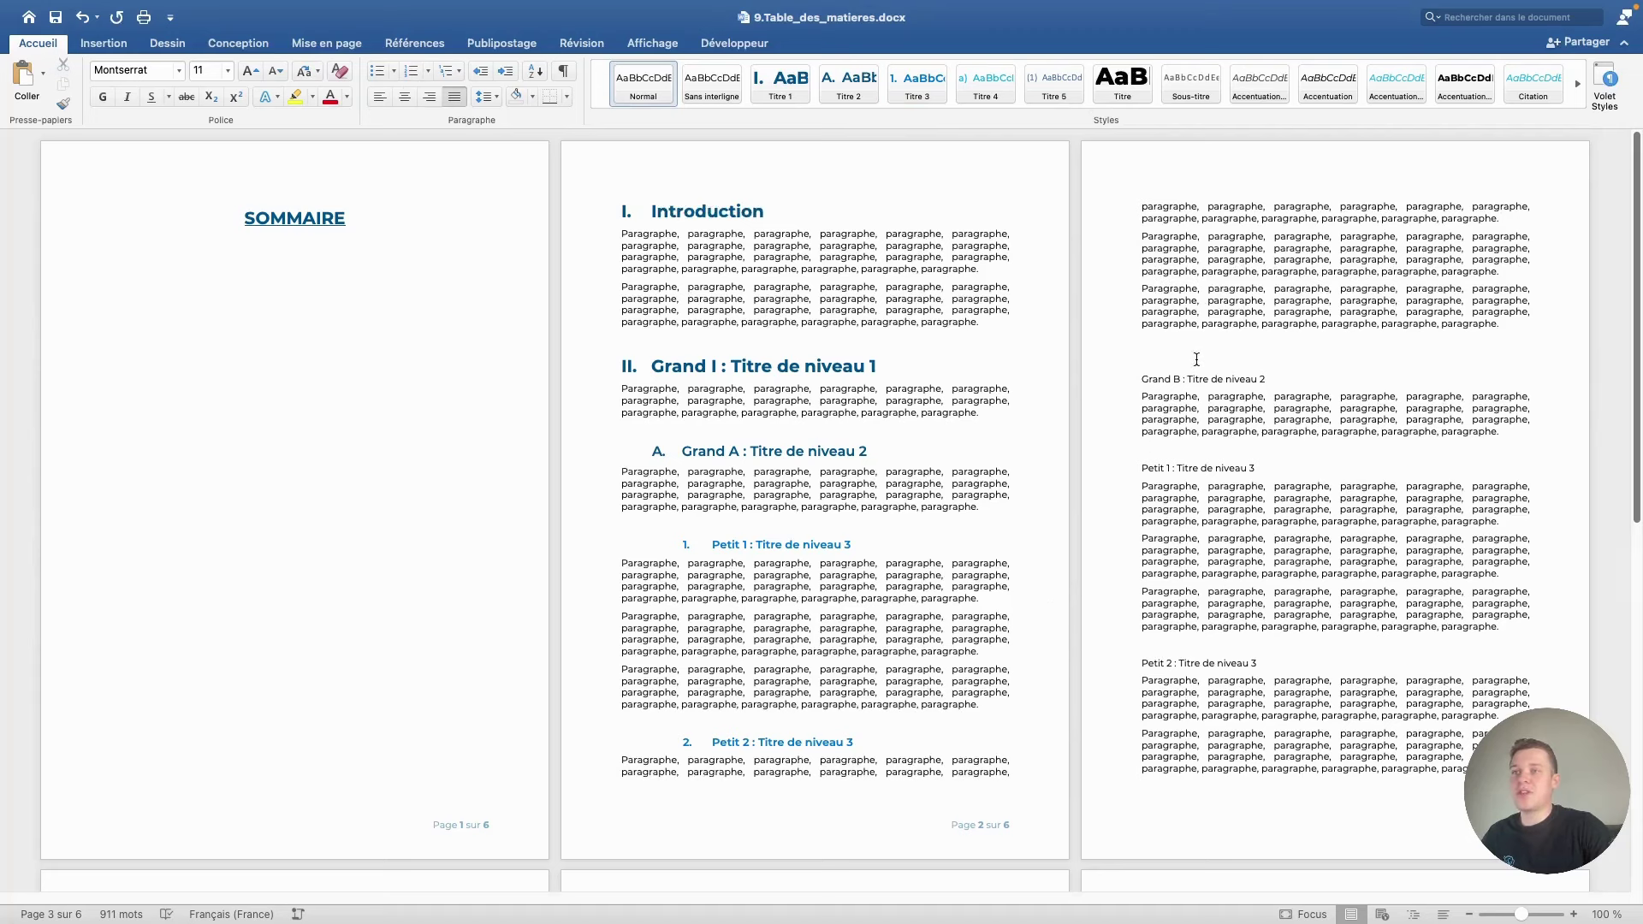
{"action": "left_click", "coordinate": [1169, 383]}
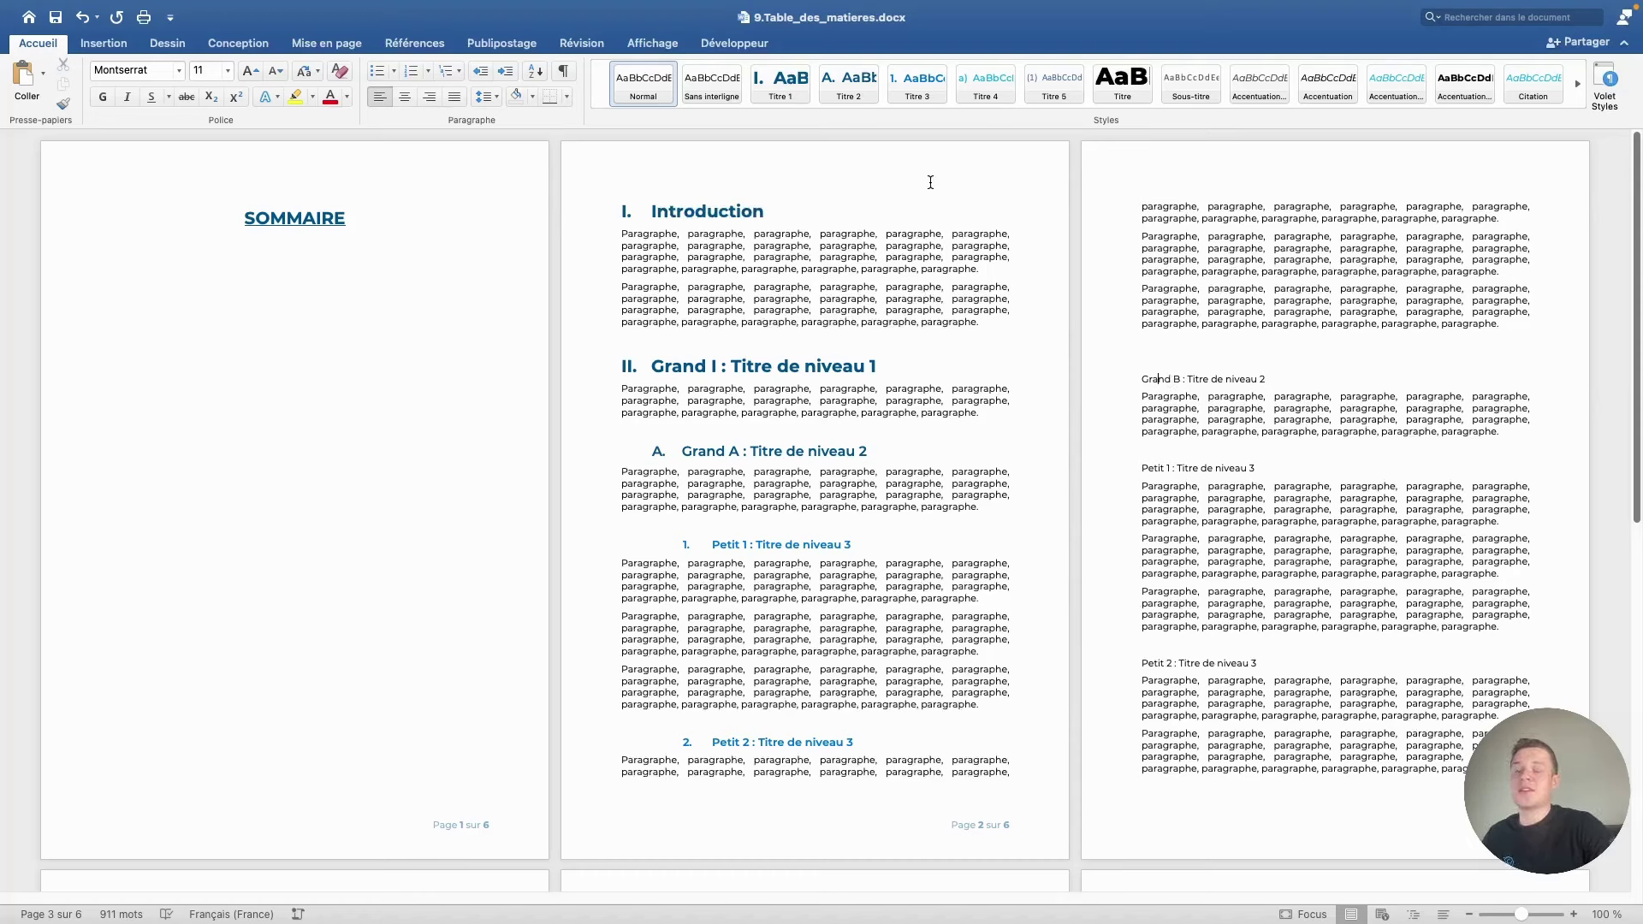
{"action": "left_click", "coordinate": [859, 81]}
- Apply the Titre 3 style to the "Petit 1" and "Petit 2" lines under Grand B on page 3
{"action": "key", "text": "Down"}
{"action": "key", "text": "Down"}
{"action": "key", "text": "Down"}
{"action": "key", "text": "Down"}
{"action": "key", "text": "Down"}
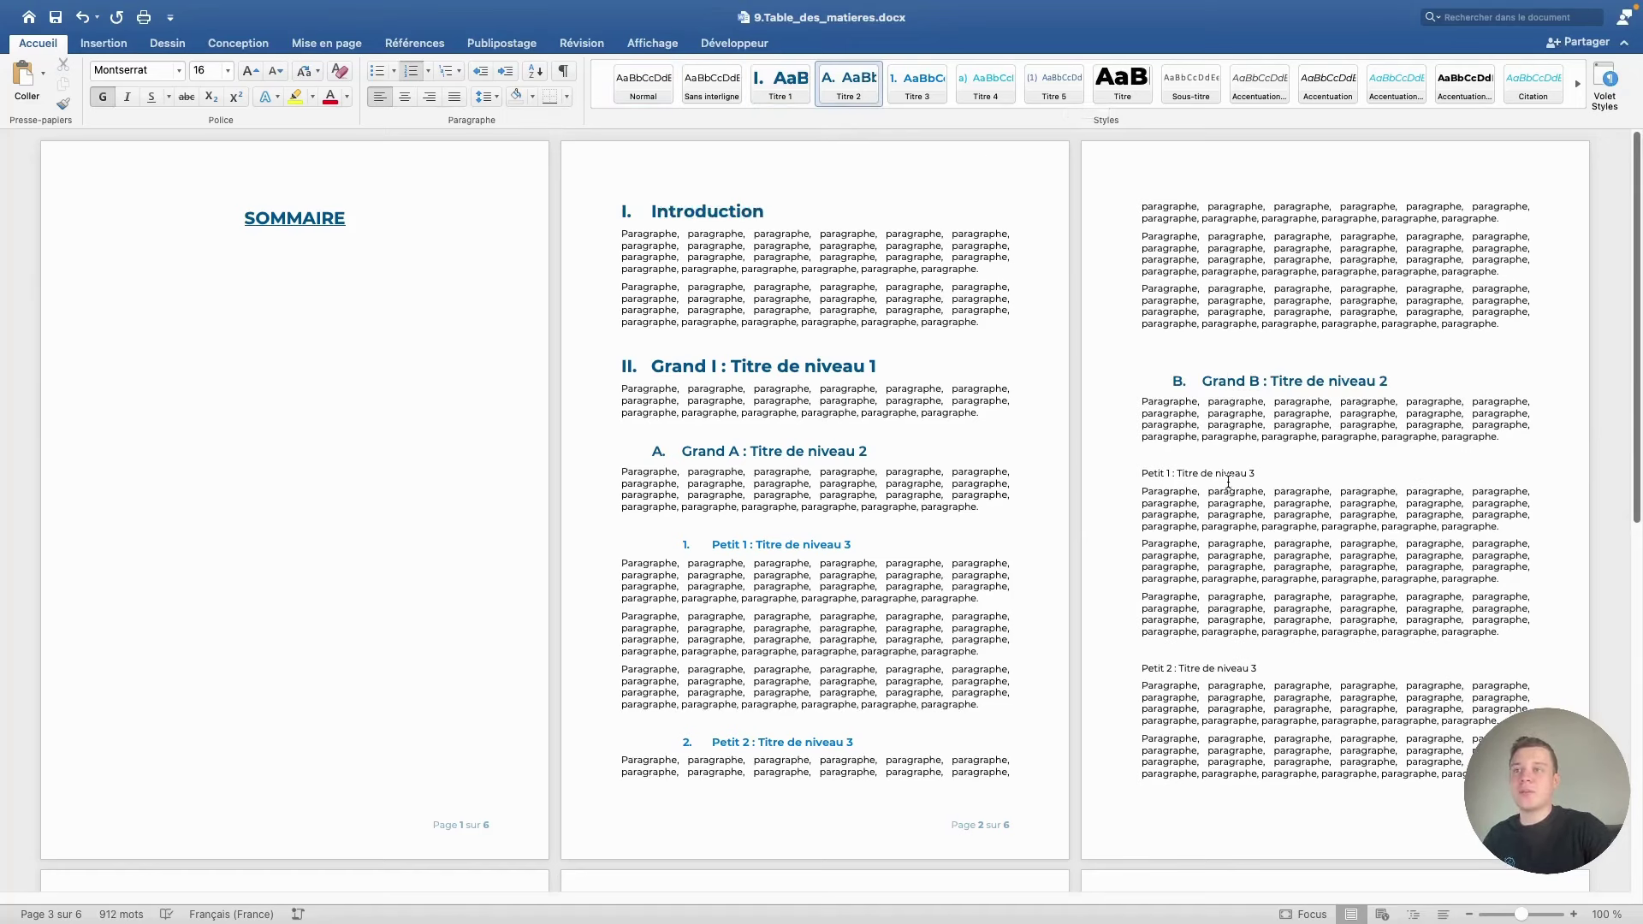
{"action": "left_click", "coordinate": [919, 86]}
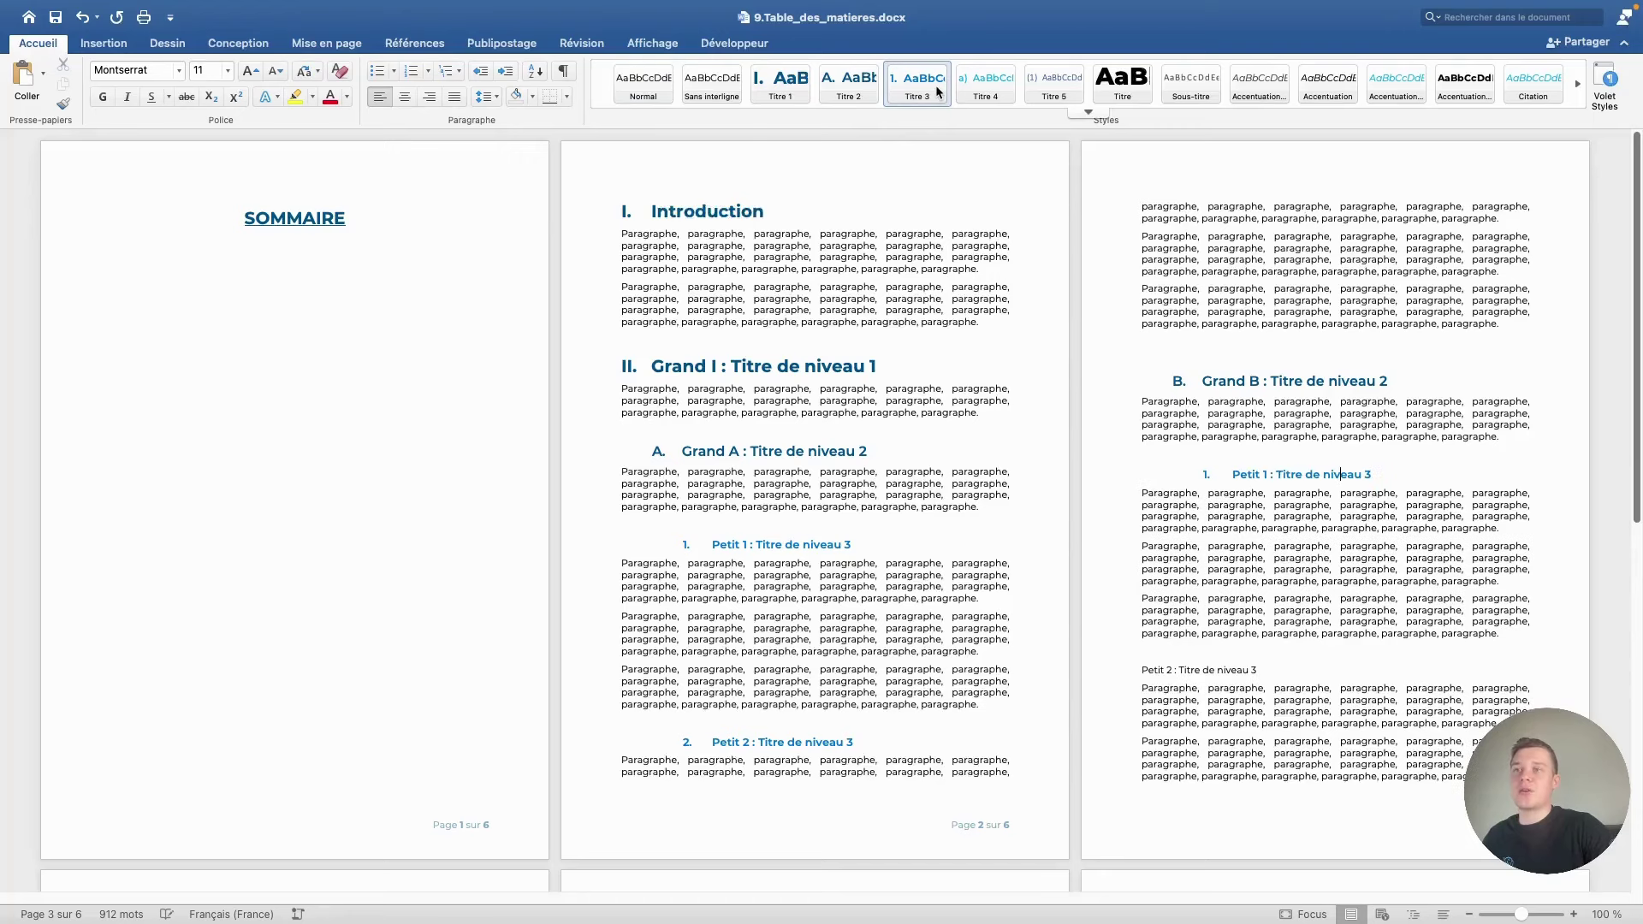
{"action": "left_click", "coordinate": [1222, 670]}
{"action": "left_click", "coordinate": [919, 86]}
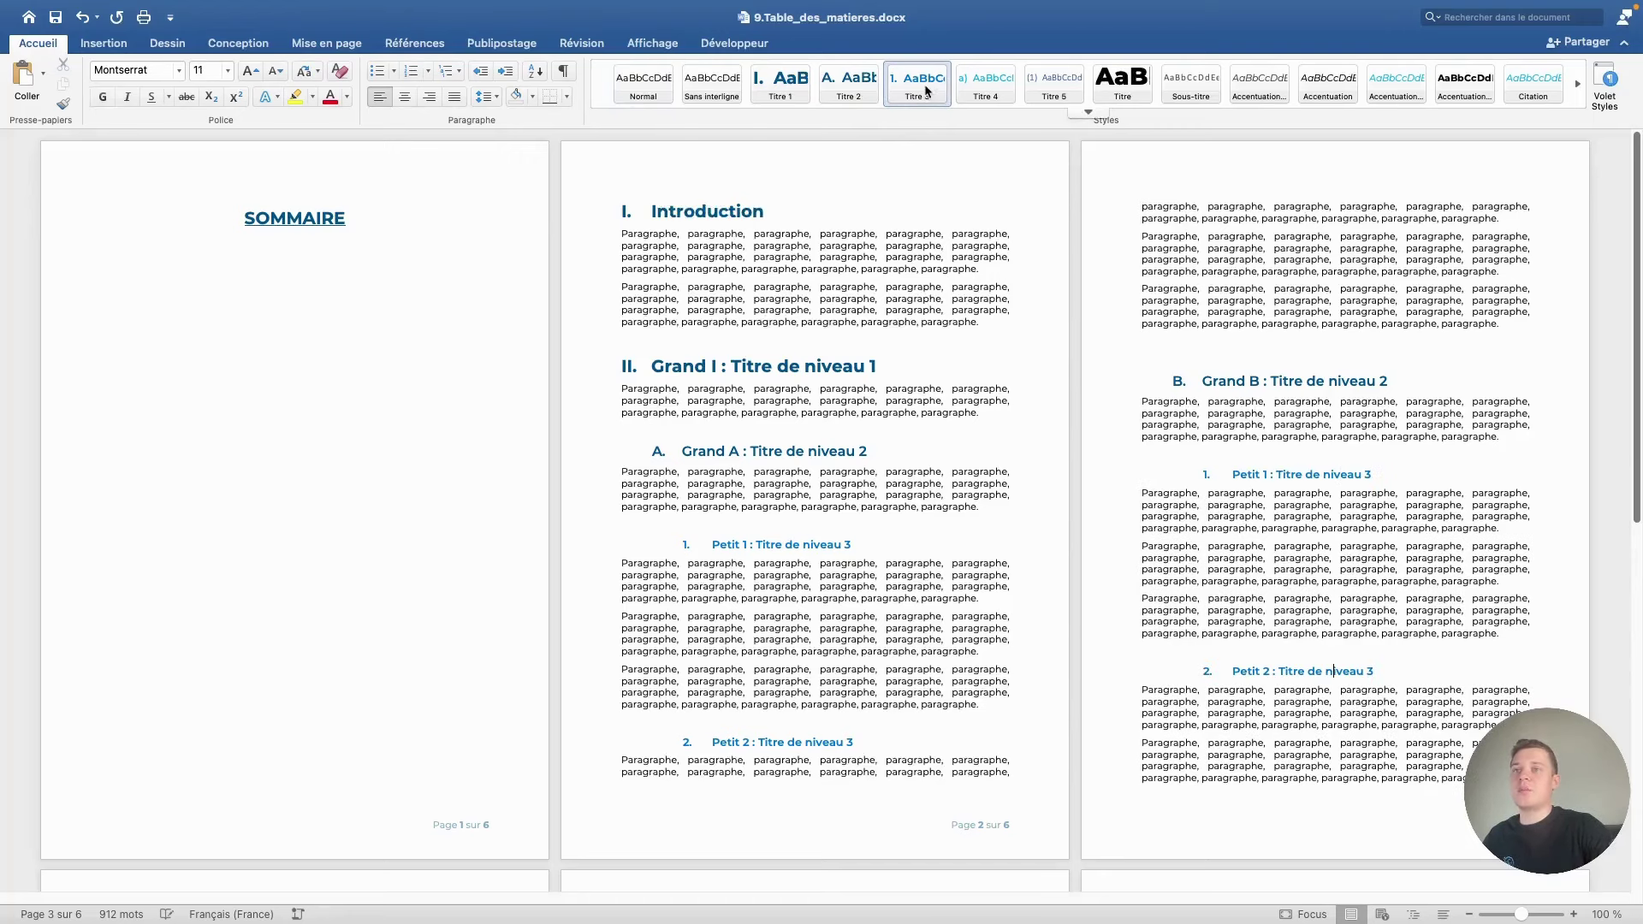
- Apply the Titre 1 style to the "Grand II : Titre de niveau 1" line on page 4
{"action": "scroll", "coordinate": [1153, 695], "scroll_direction": "down", "scroll_amount": 10}
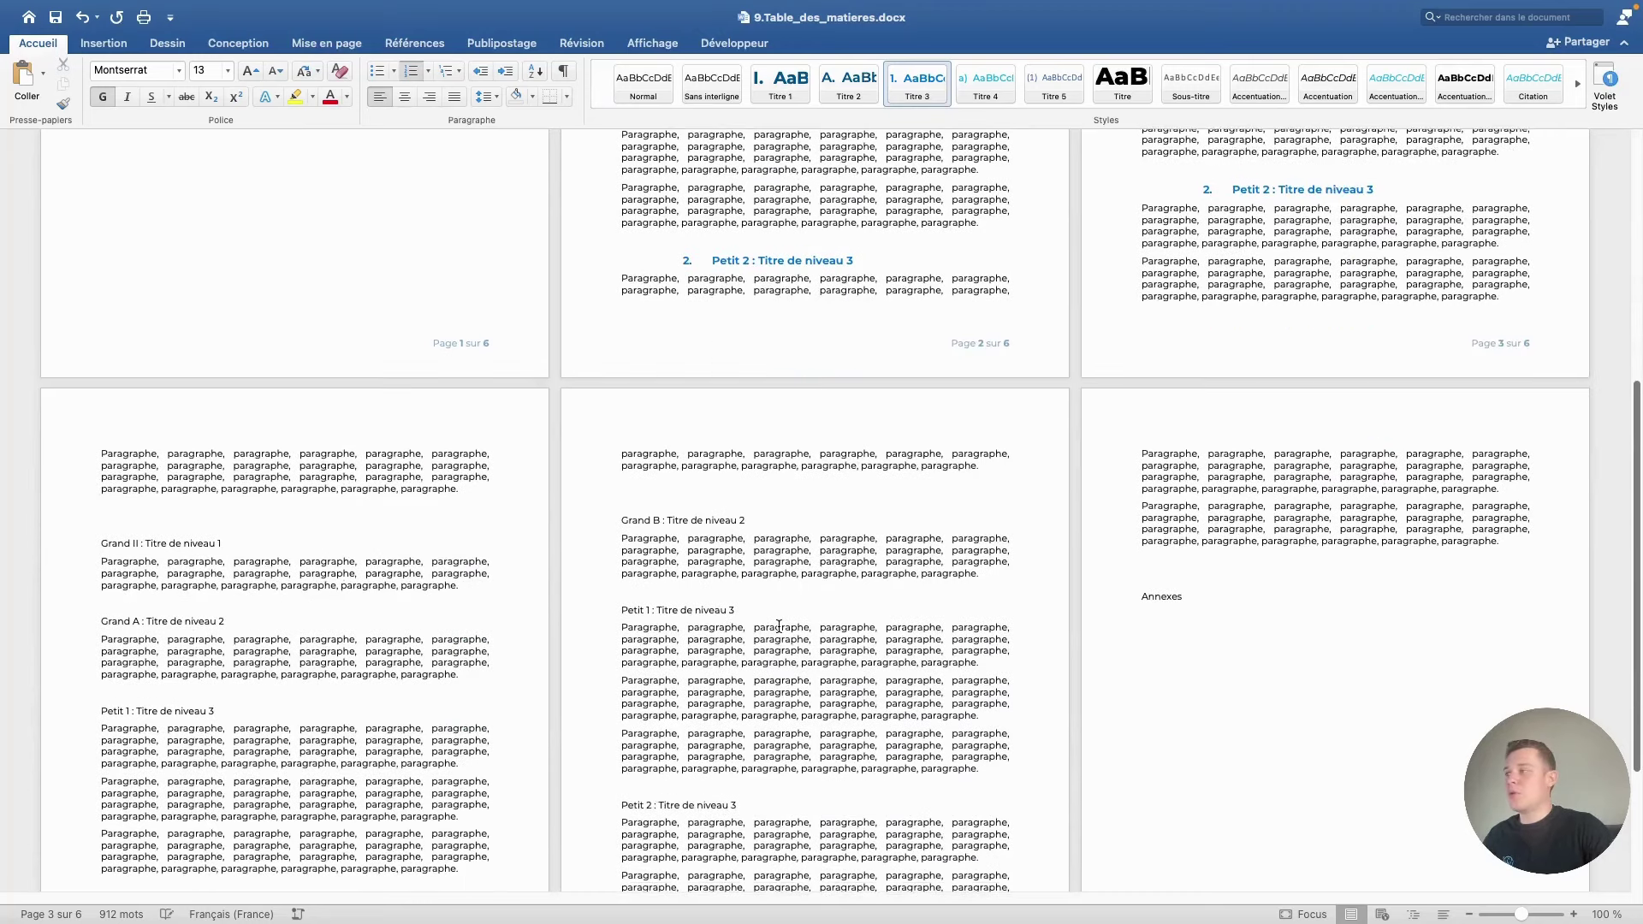
{"action": "scroll", "coordinate": [386, 463], "scroll_direction": "up", "scroll_amount": 6}
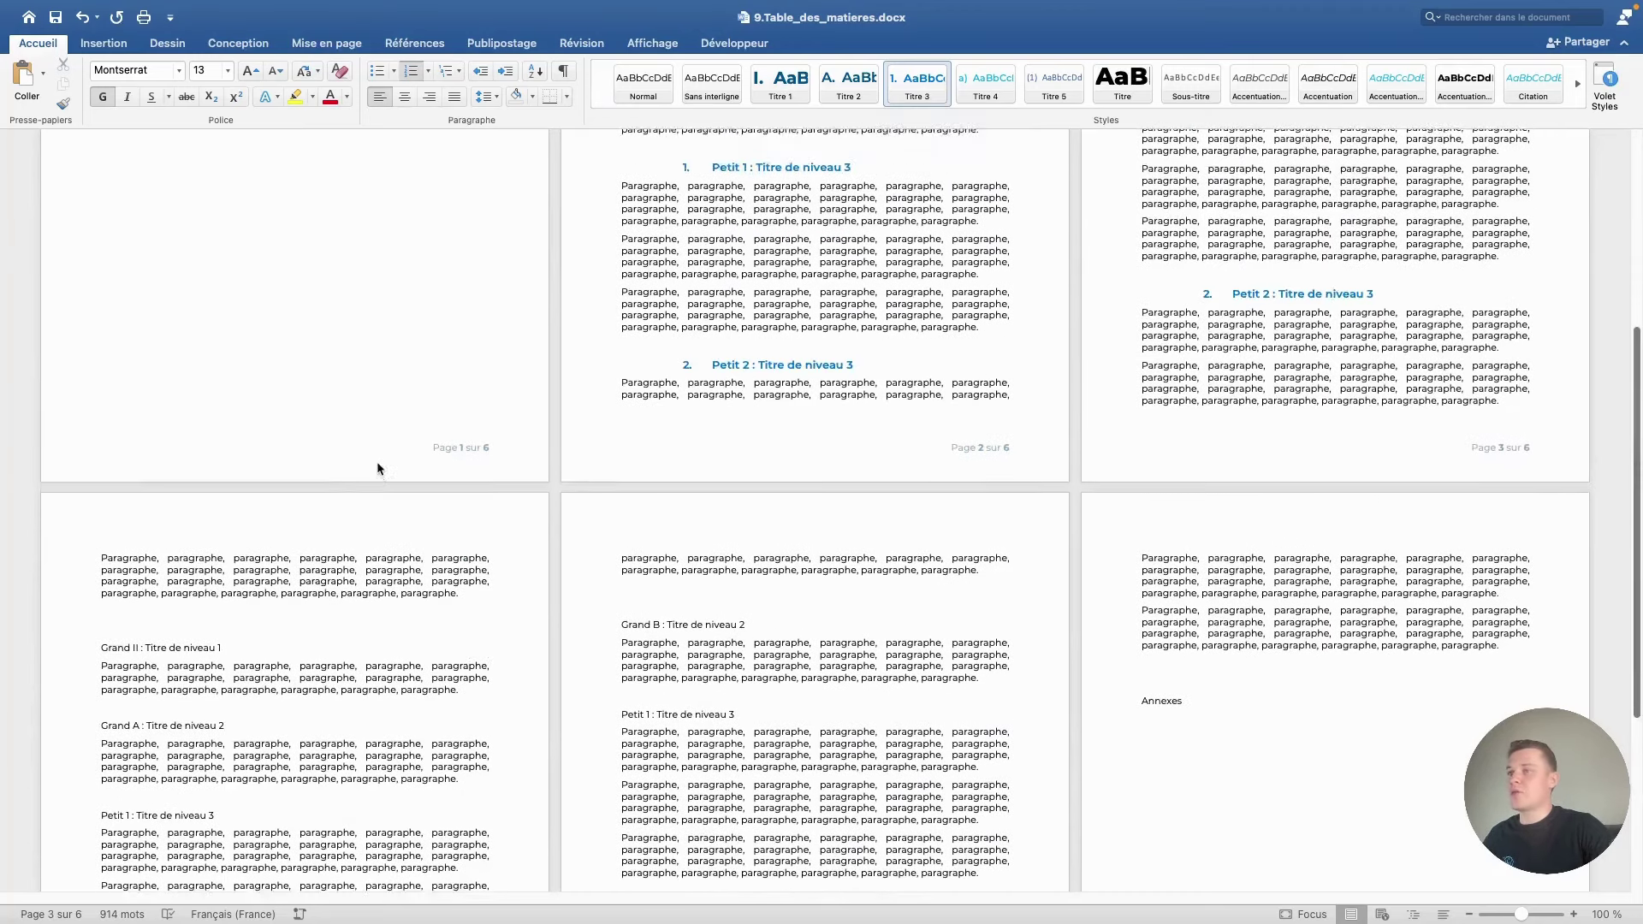
{"action": "scroll", "coordinate": [477, 465], "scroll_direction": "down", "scroll_amount": 2}
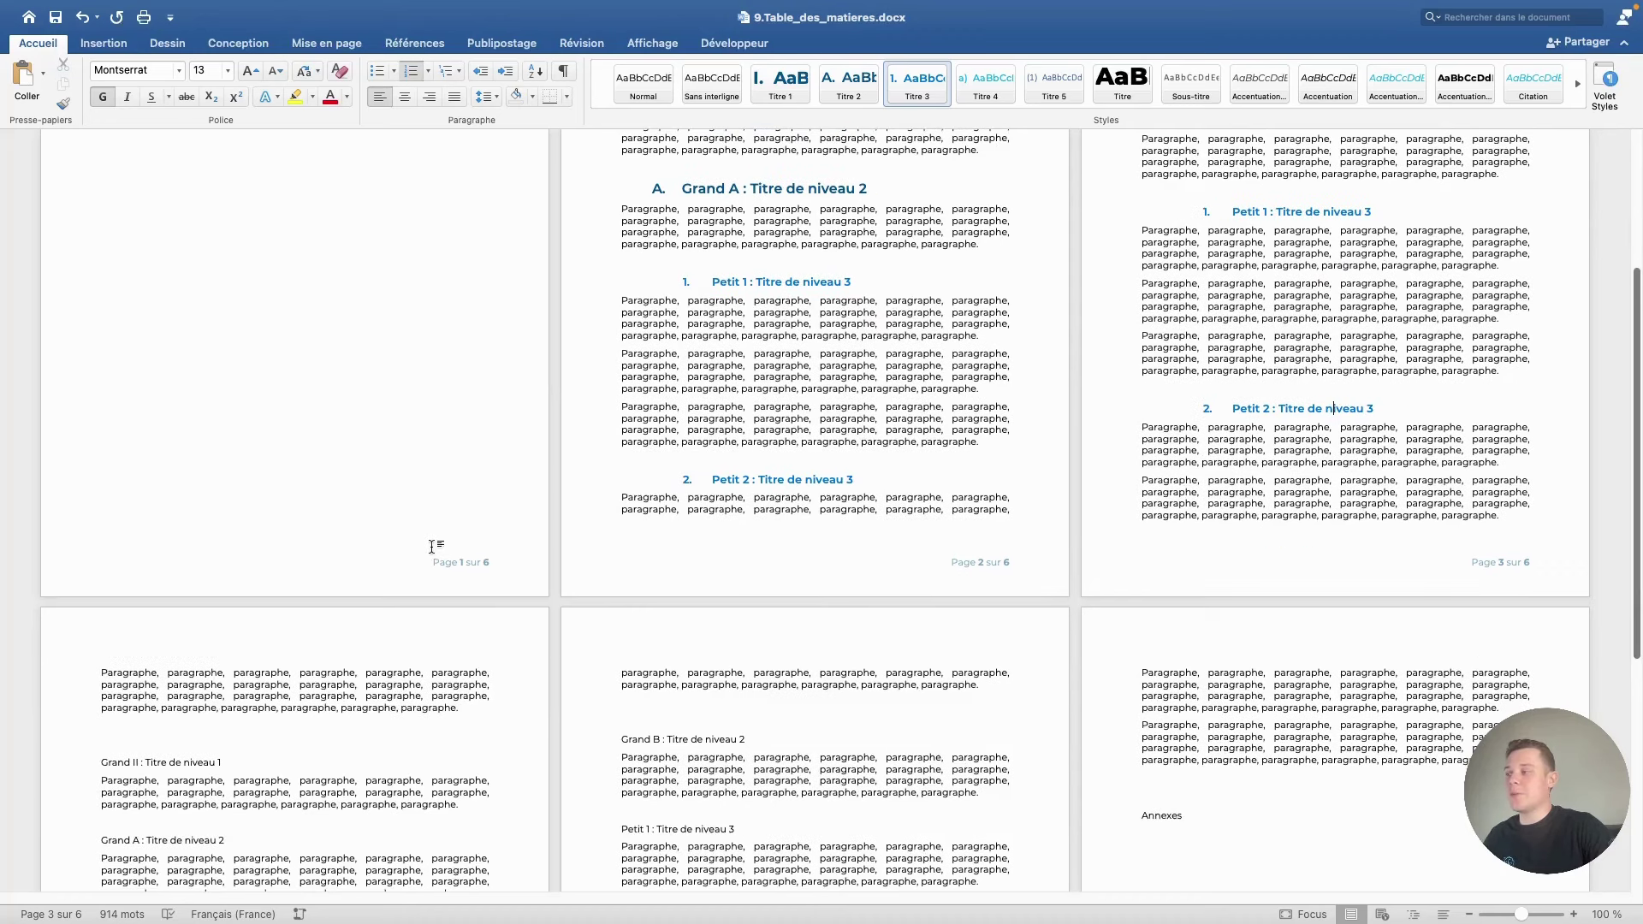
{"action": "left_click", "coordinate": [165, 762]}
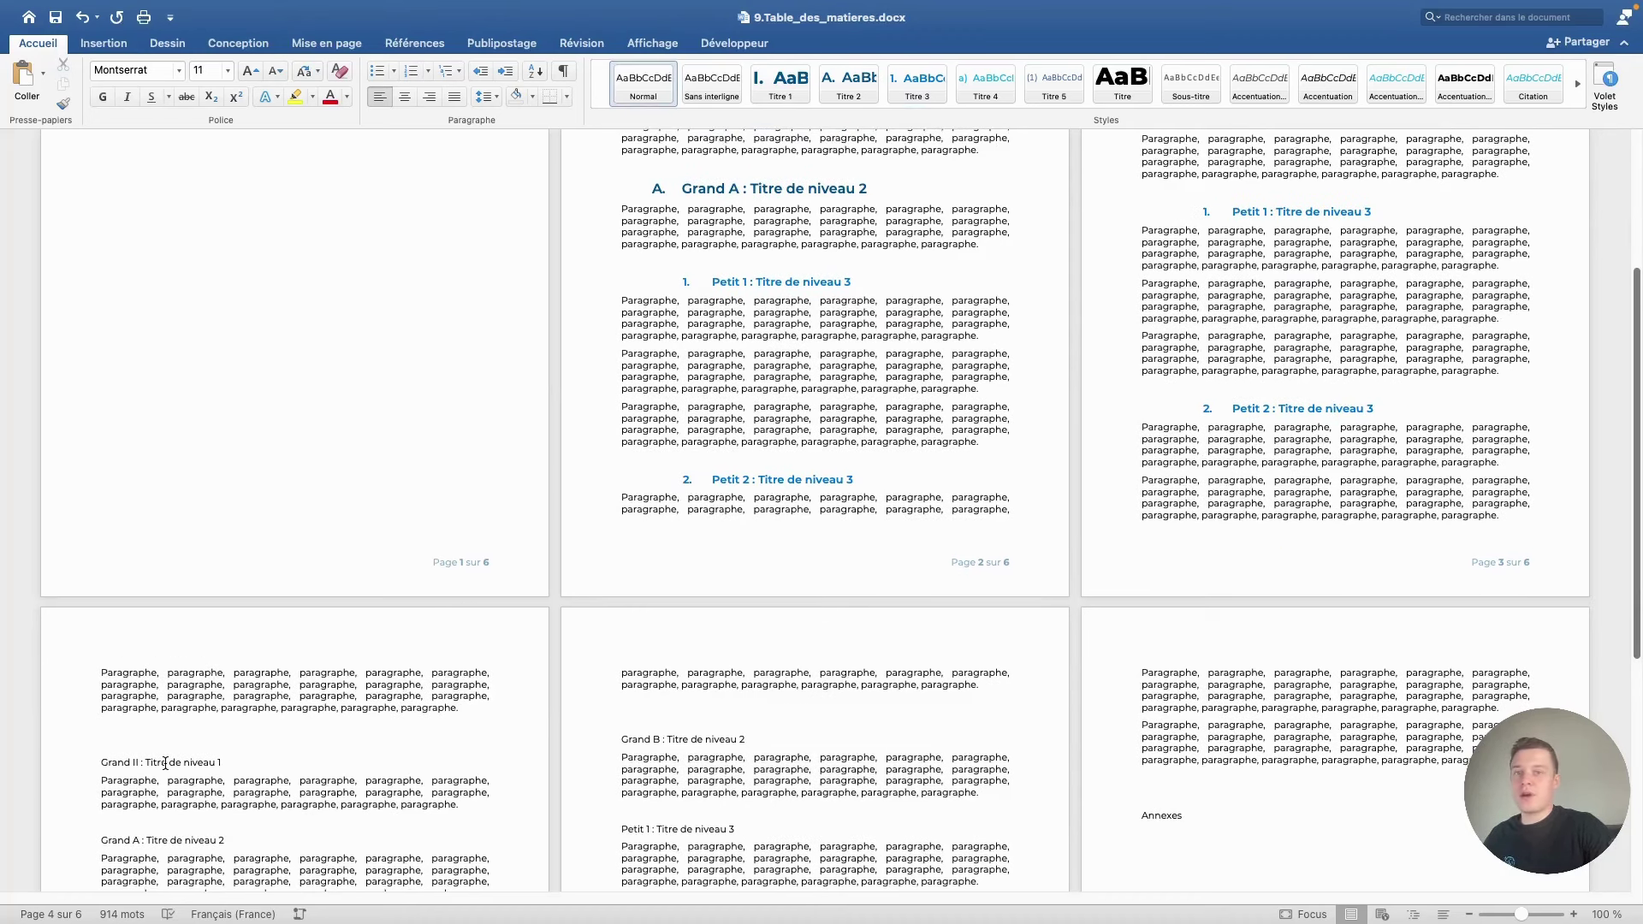
{"action": "left_click", "coordinate": [1574, 914]}
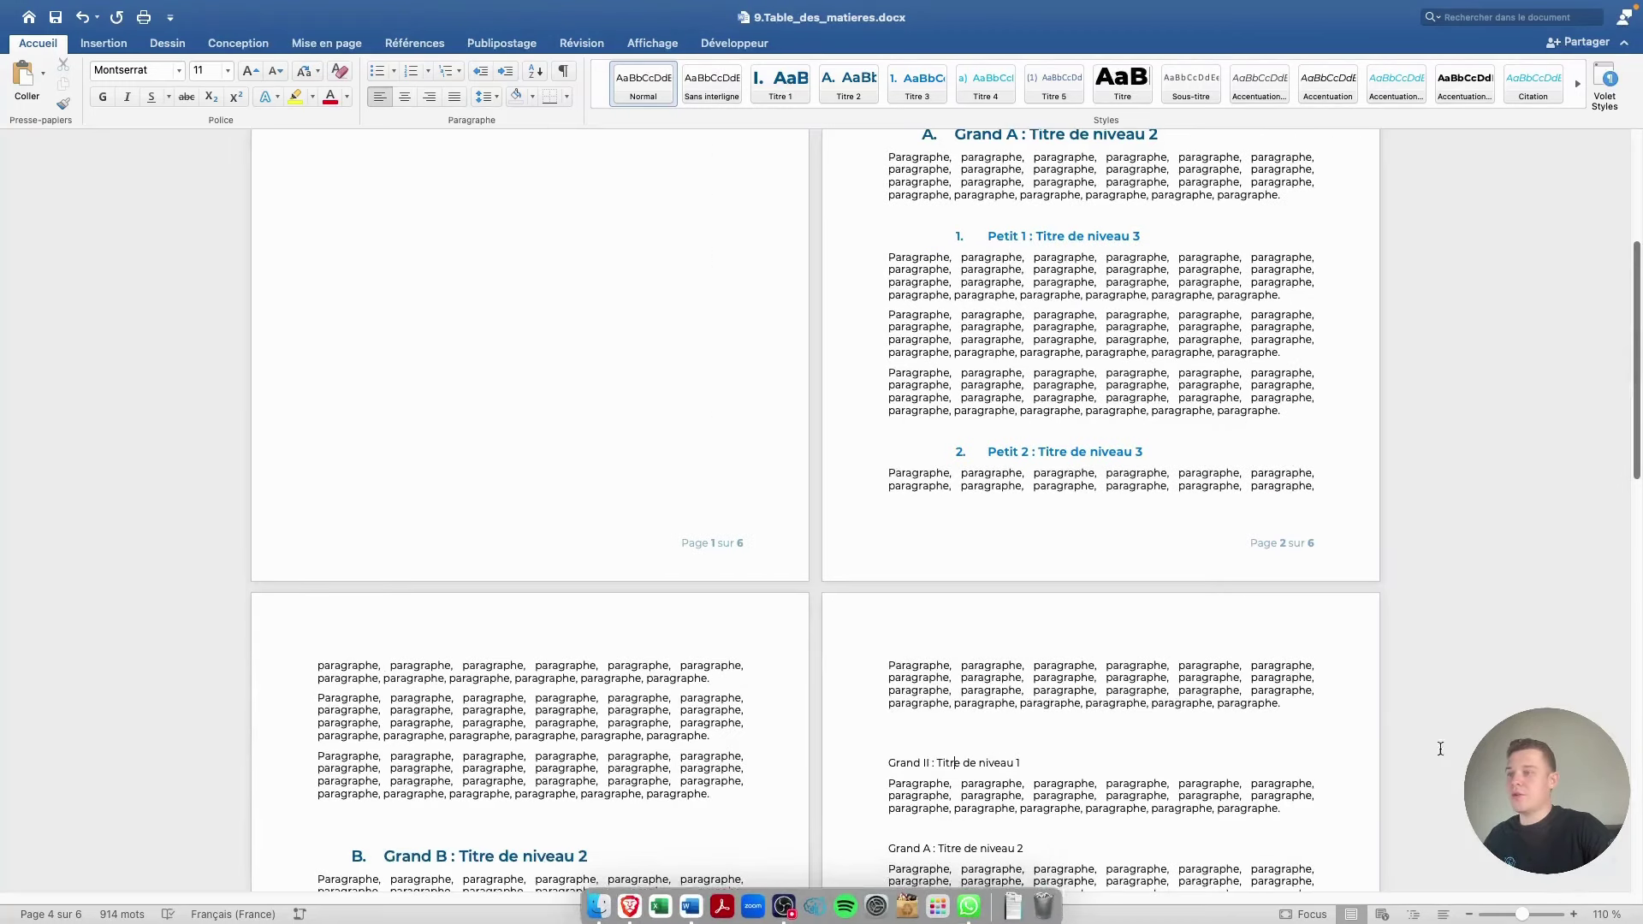
{"action": "left_click", "coordinate": [1575, 914]}
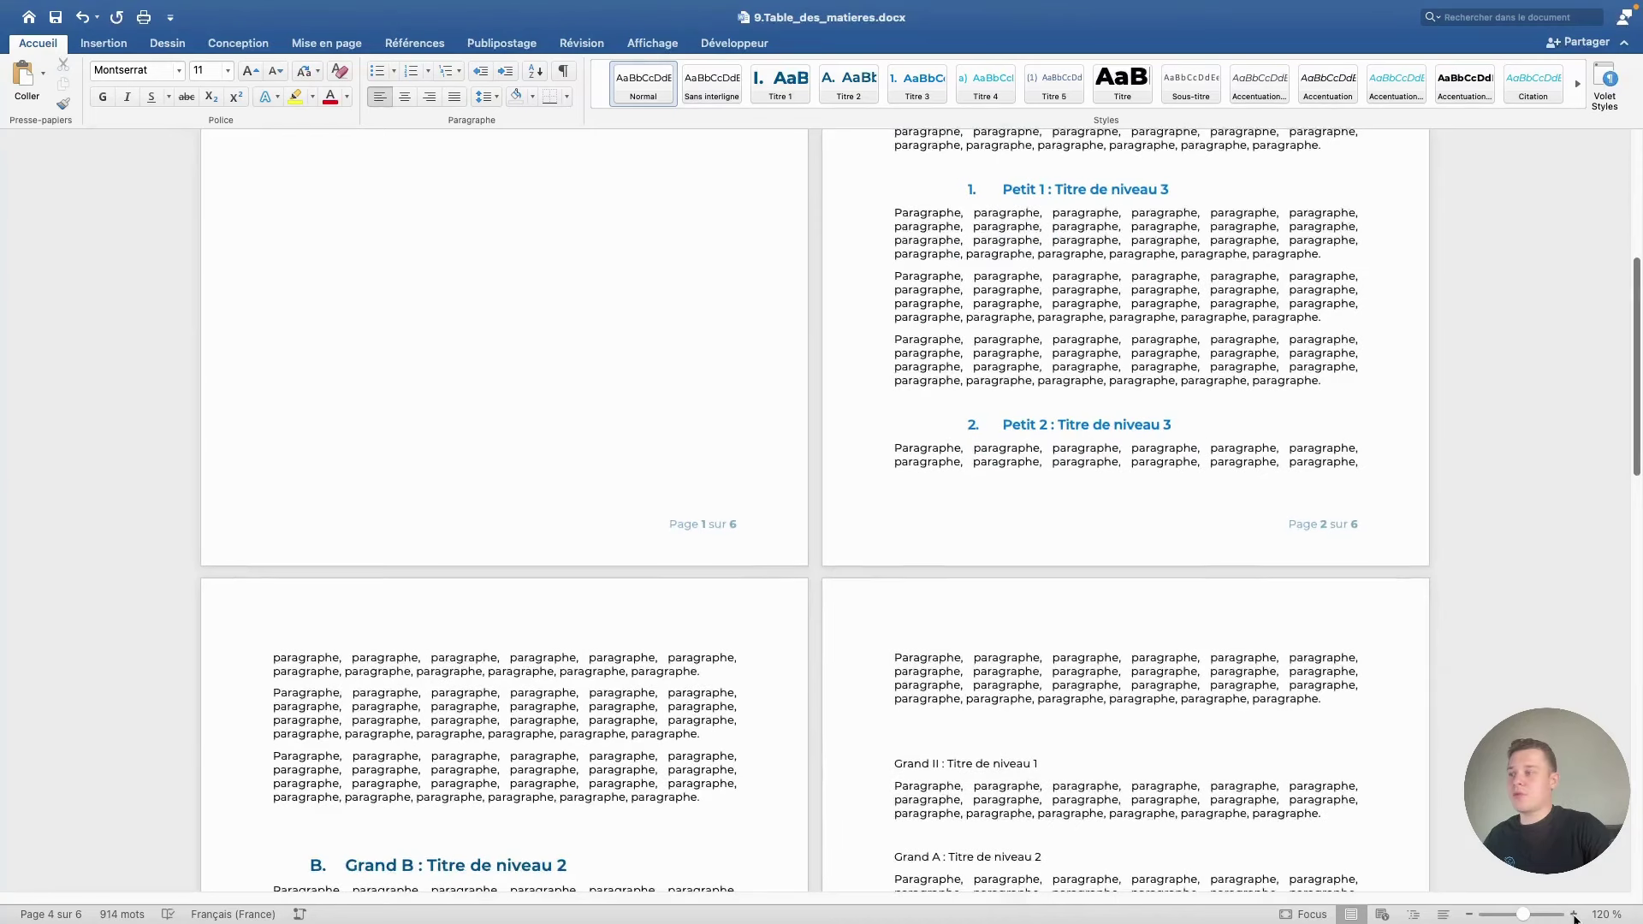
{"action": "left_click", "coordinate": [1574, 914]}
{"action": "scroll", "coordinate": [1109, 733], "scroll_direction": "down", "scroll_amount": 4}
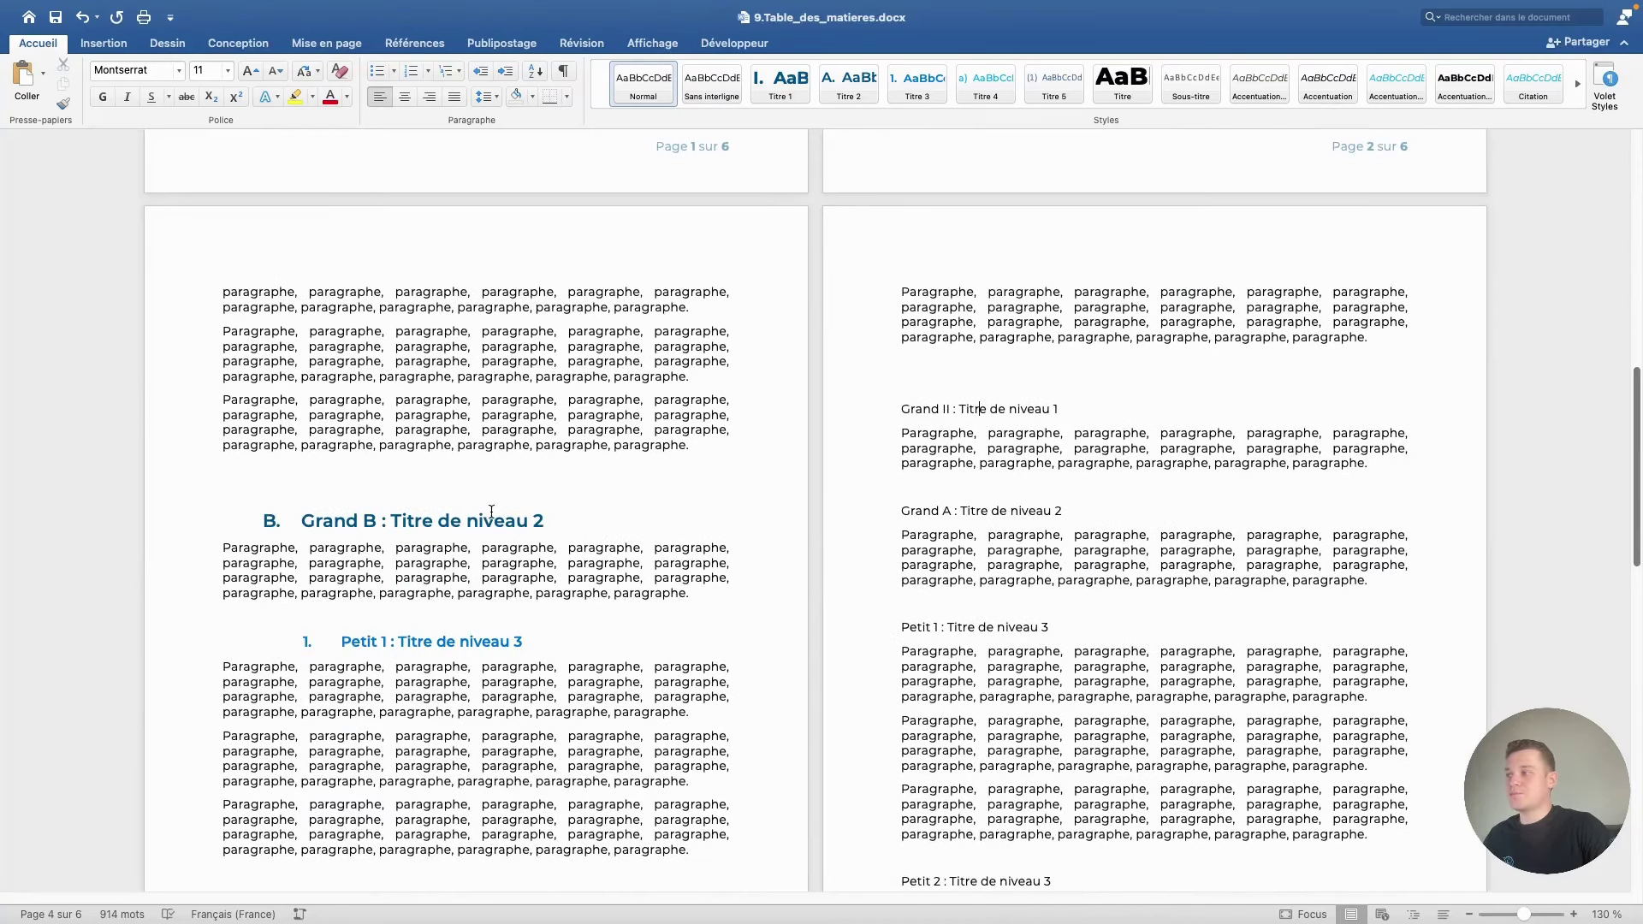
{"action": "scroll", "coordinate": [491, 511], "scroll_direction": "down", "scroll_amount": 3}
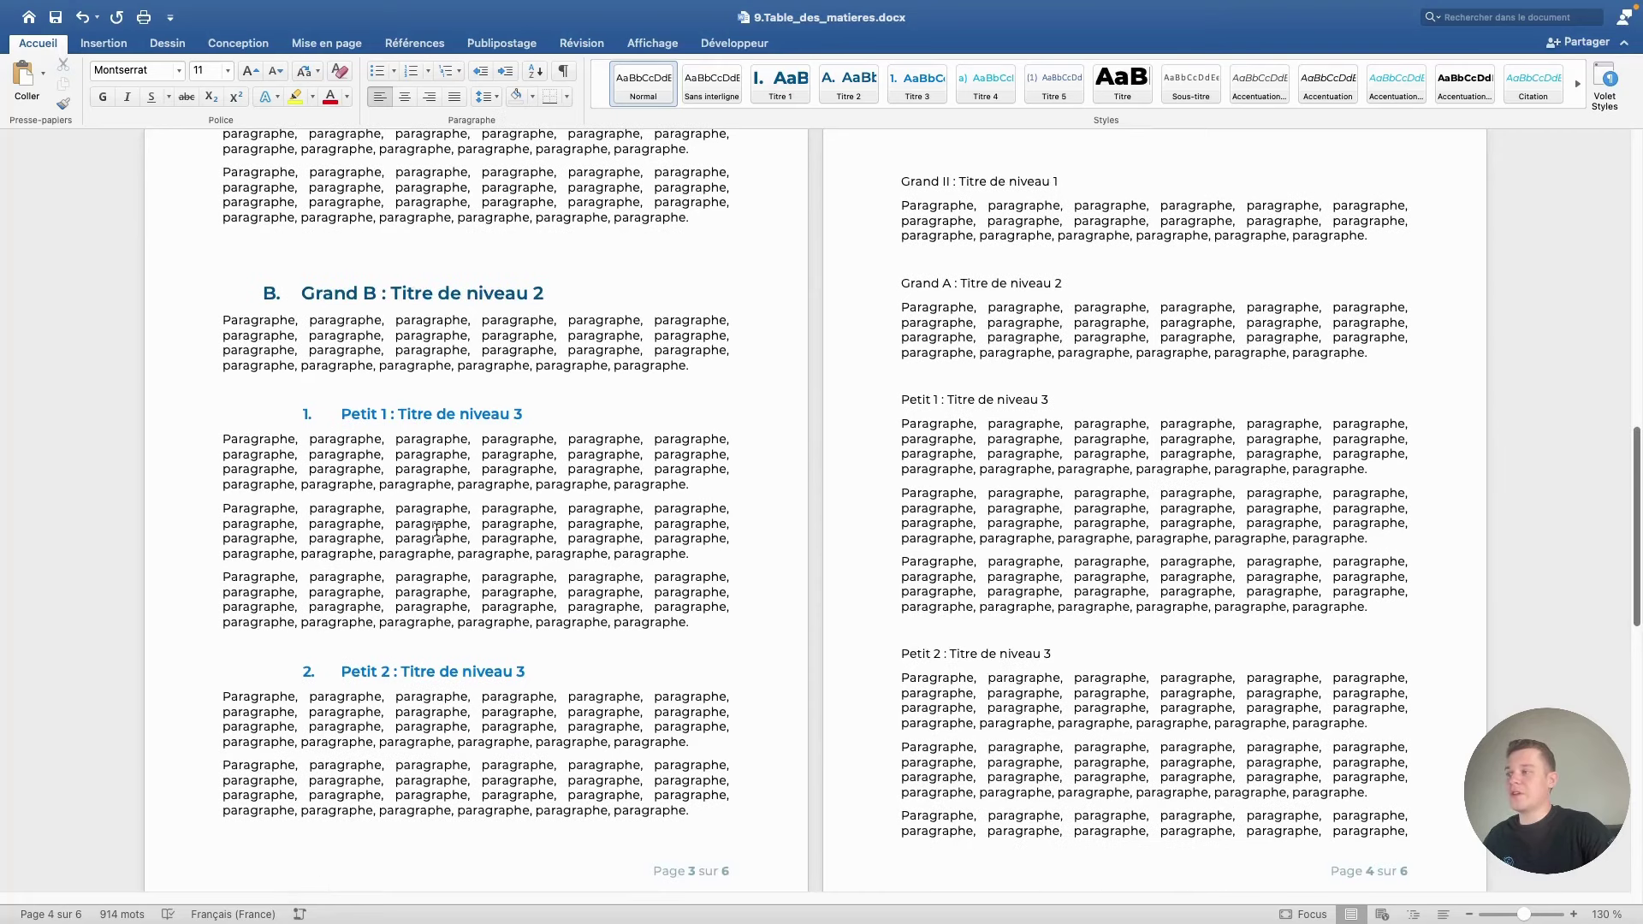
{"action": "scroll", "coordinate": [1064, 381], "scroll_direction": "up", "scroll_amount": 3}
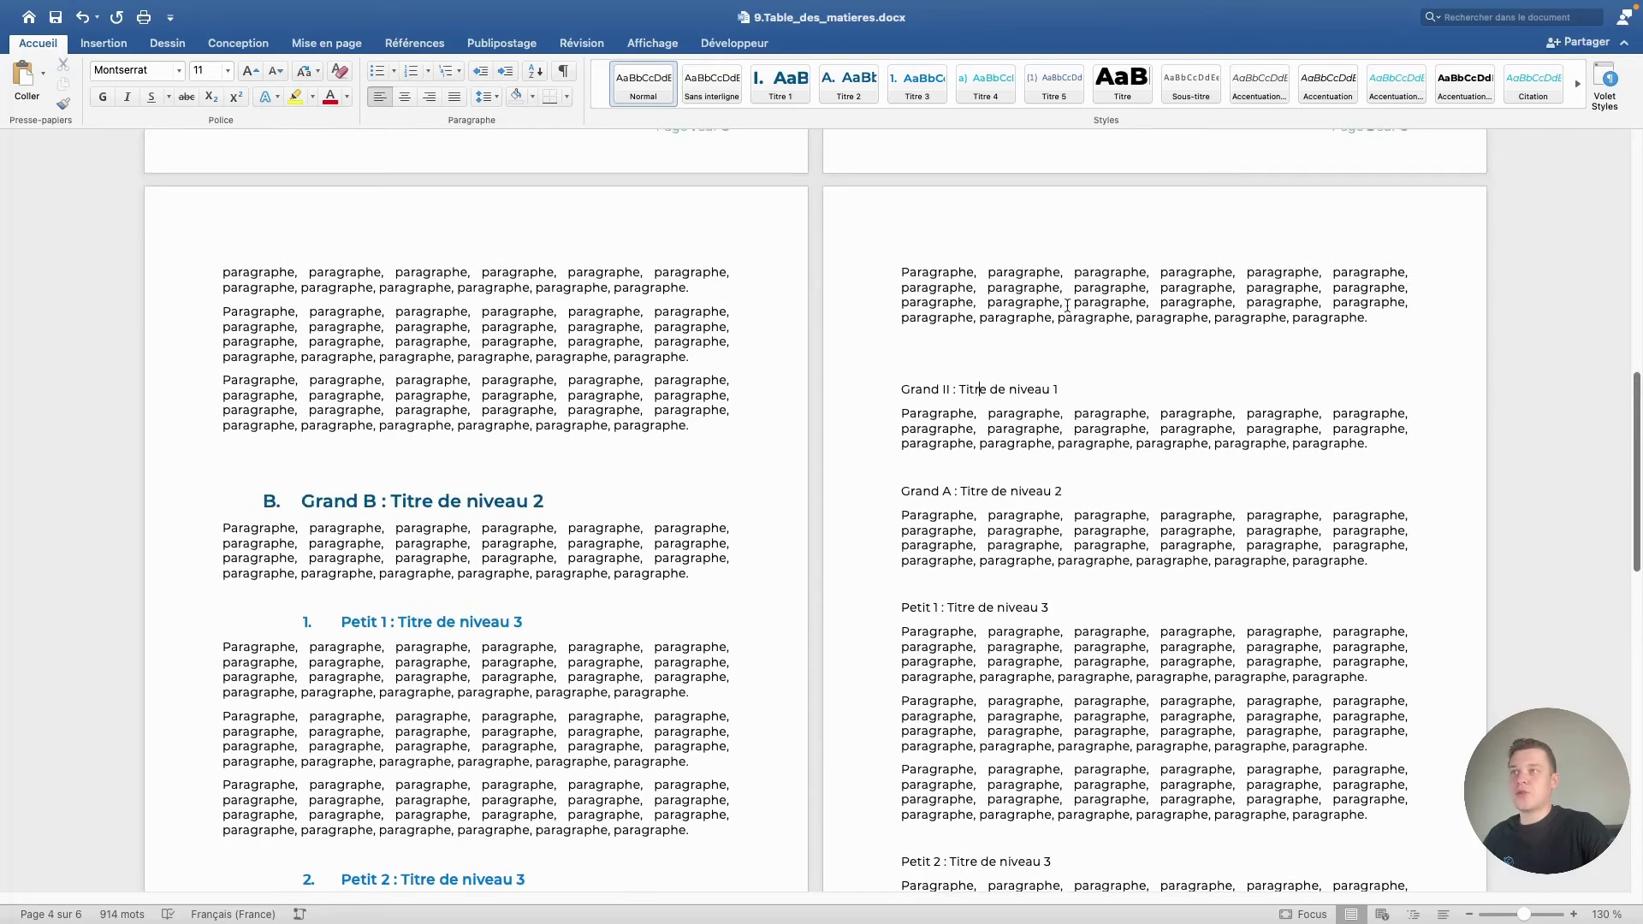
{"action": "left_click", "coordinate": [1578, 916]}
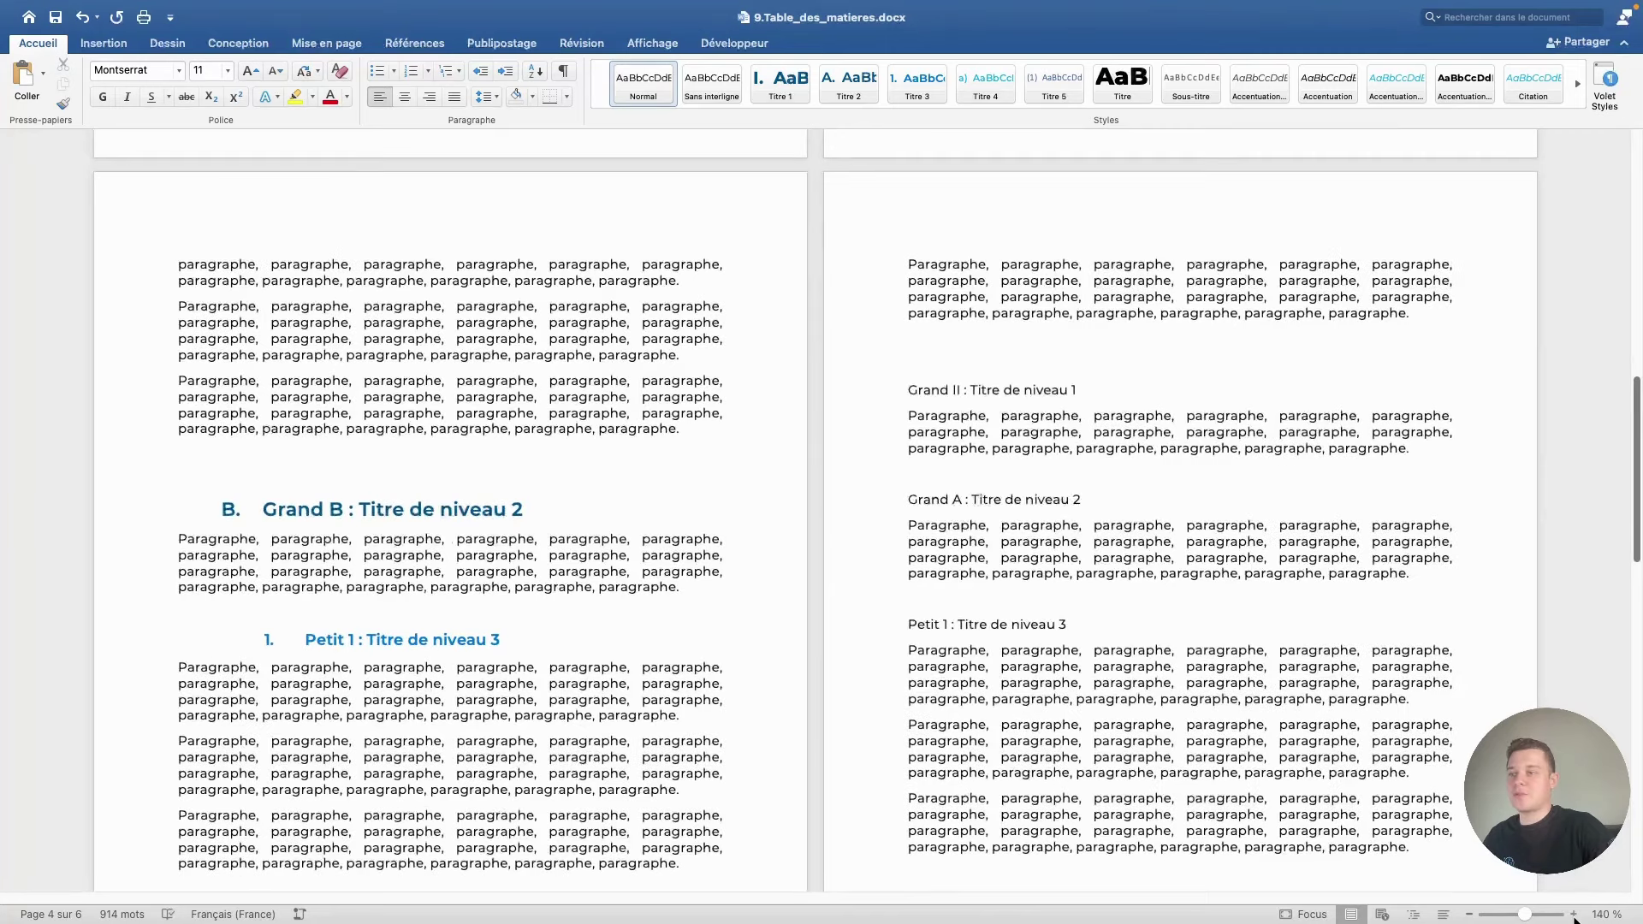
{"action": "left_click", "coordinate": [1578, 916]}
{"action": "left_click", "coordinate": [1578, 916]}
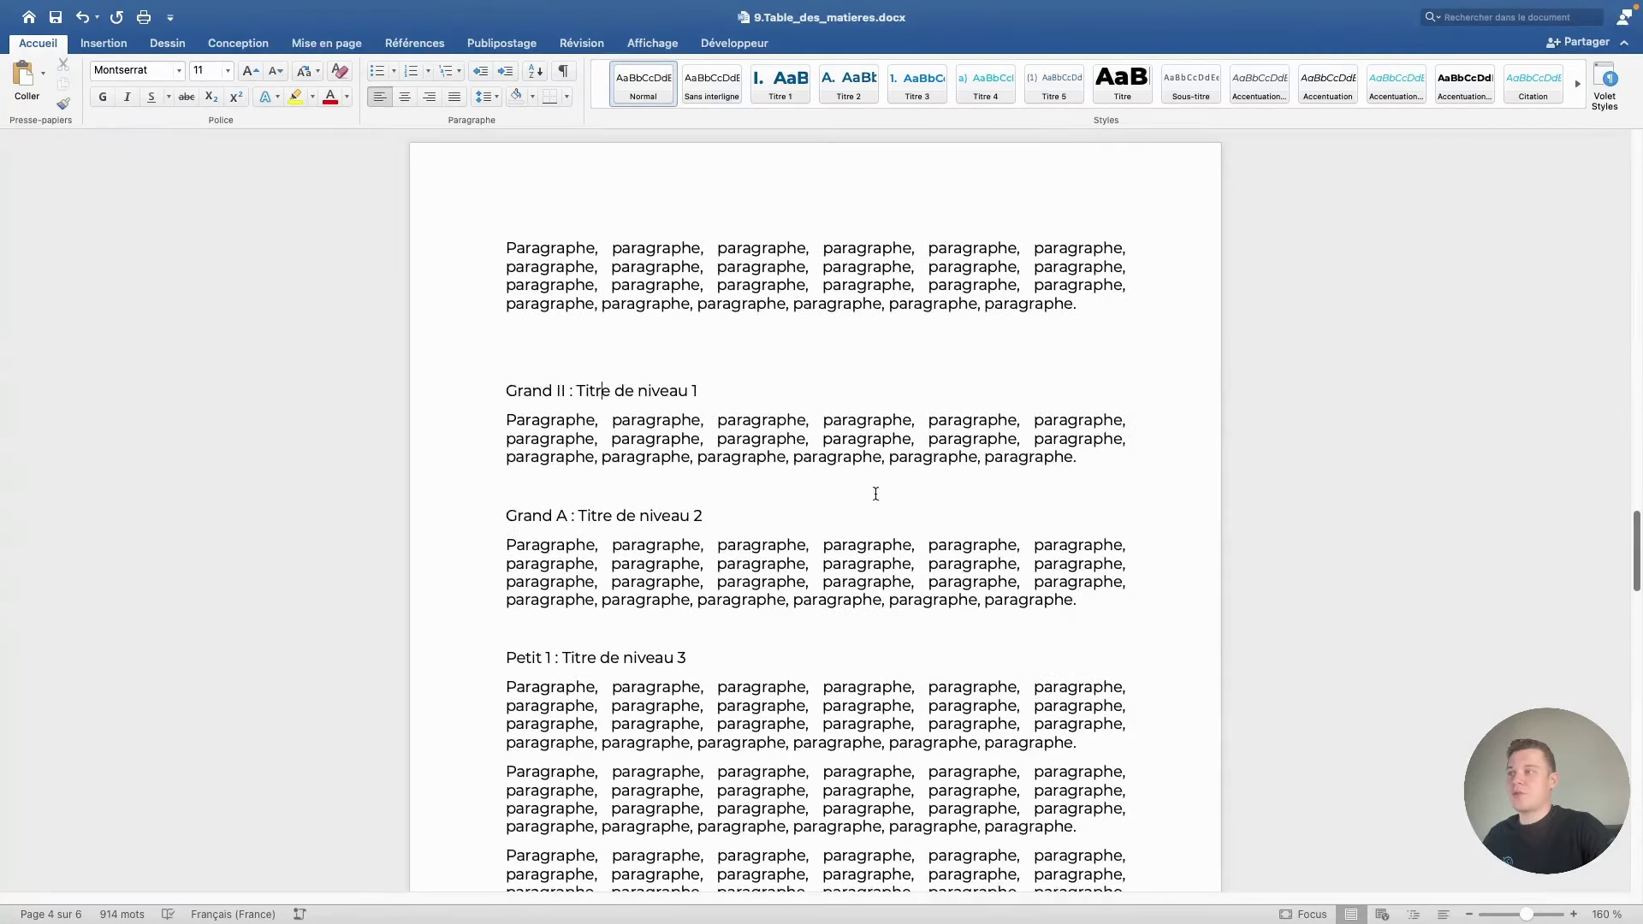
{"action": "scroll", "coordinate": [808, 374], "scroll_direction": "up", "scroll_amount": 6}
{"action": "scroll", "coordinate": [808, 375], "scroll_direction": "down", "scroll_amount": 2}
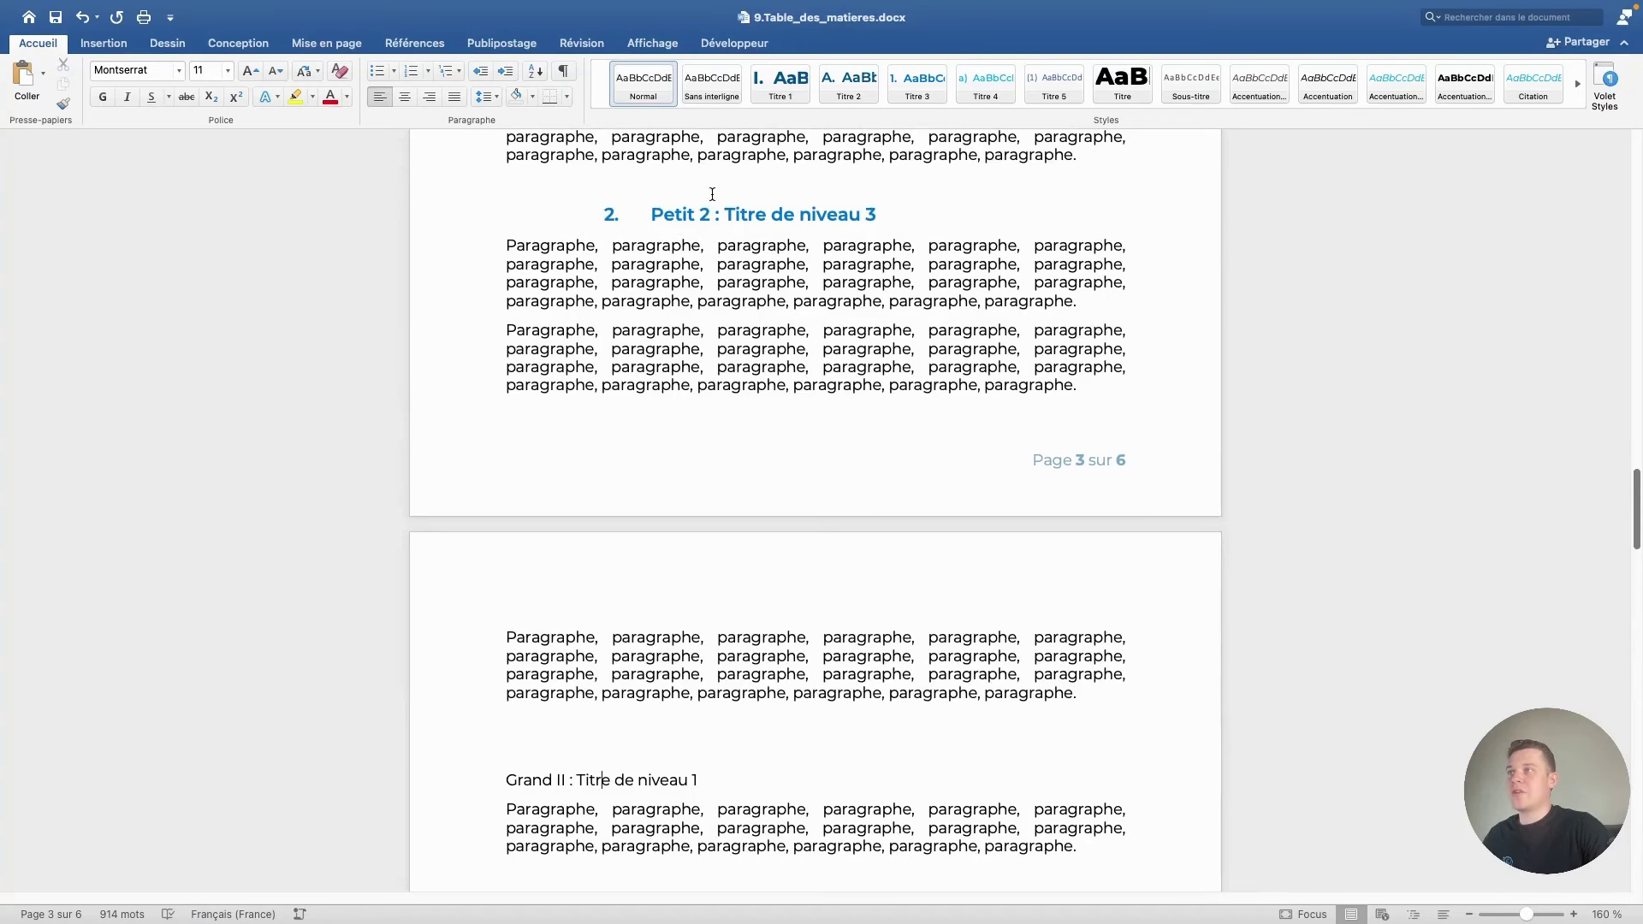
{"action": "scroll", "coordinate": [797, 220], "scroll_direction": "down", "scroll_amount": 5}
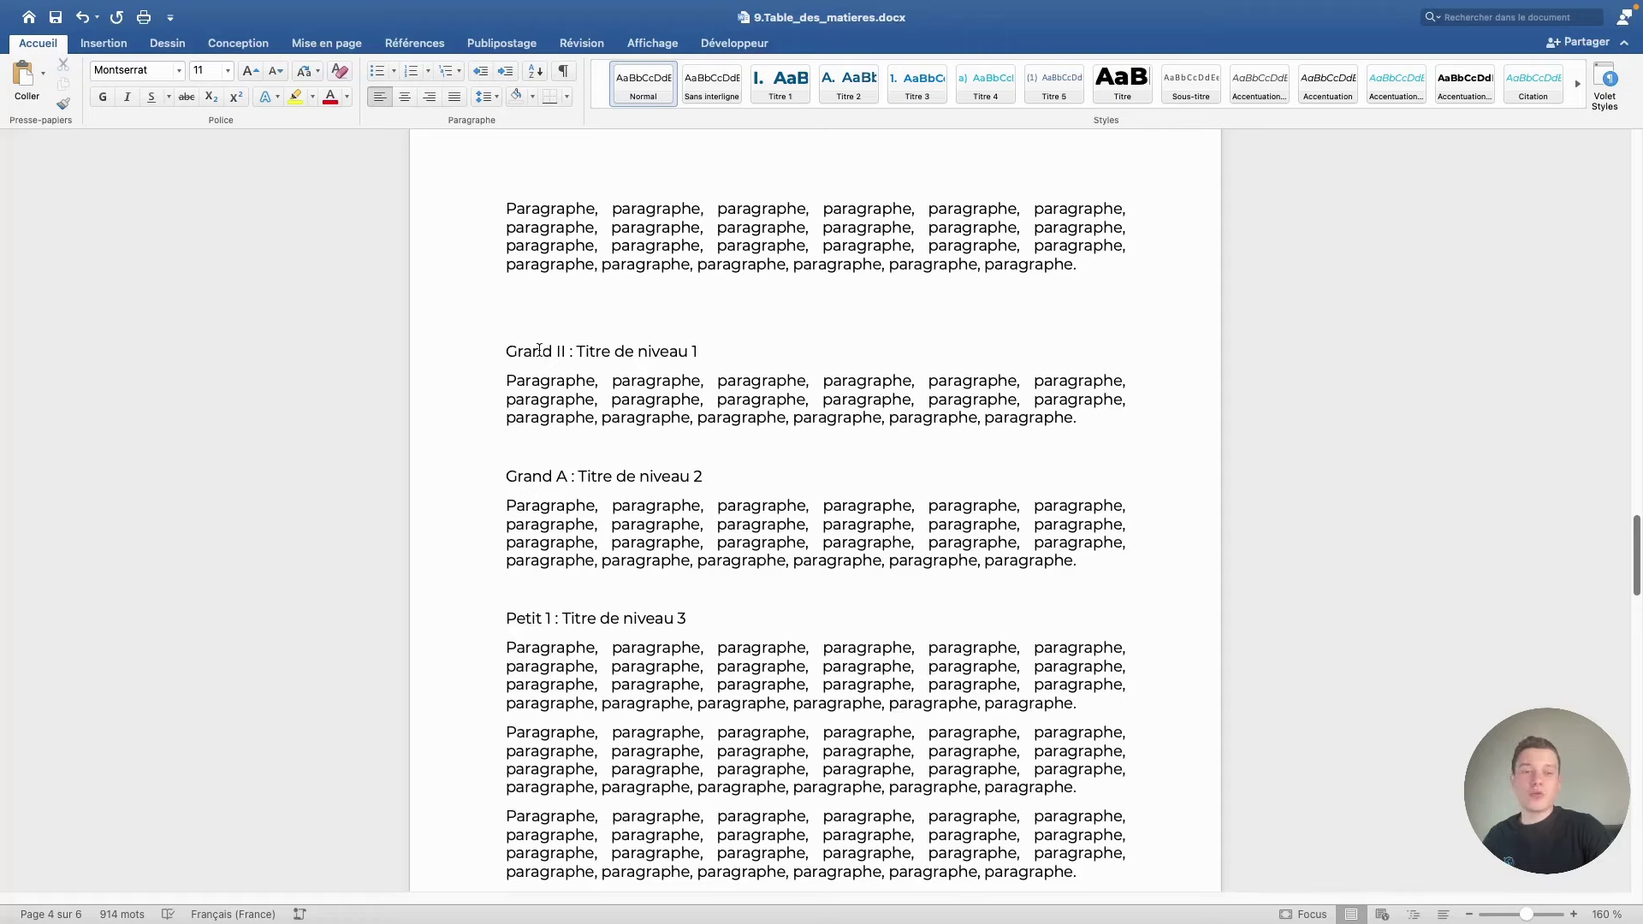
{"action": "left_click", "coordinate": [786, 89]}
- Apply the Titre 2 style to the "Grand A : Titre de niveau 2" line under Grand II on page 4
{"action": "scroll", "coordinate": [613, 345], "scroll_direction": "down", "scroll_amount": 2}
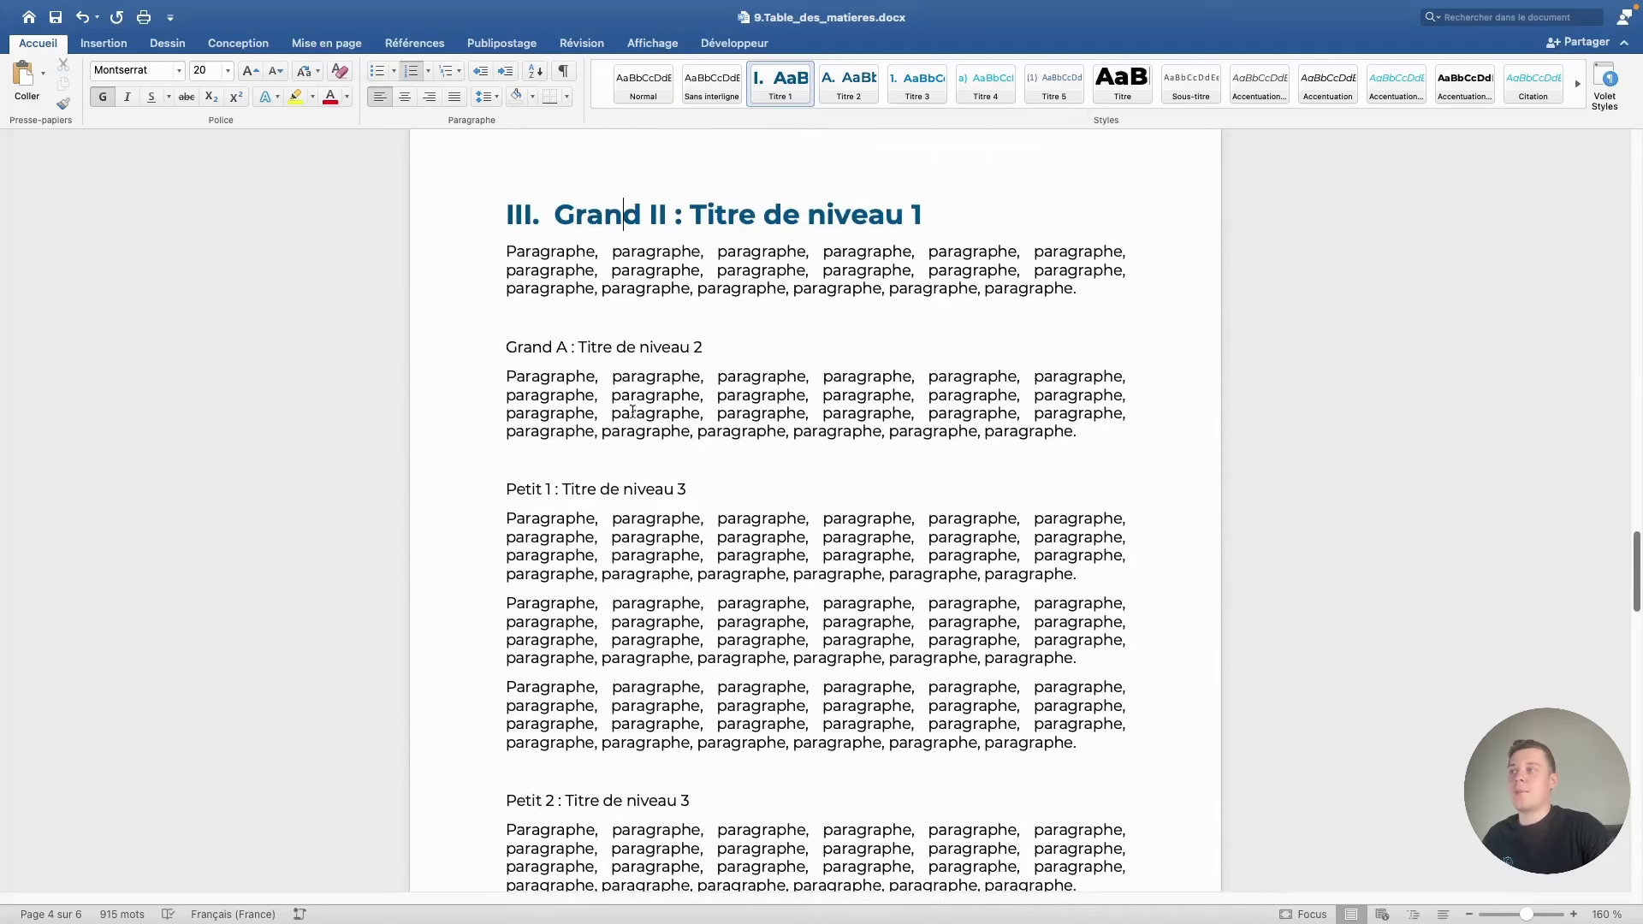
{"action": "left_click", "coordinate": [613, 346]}
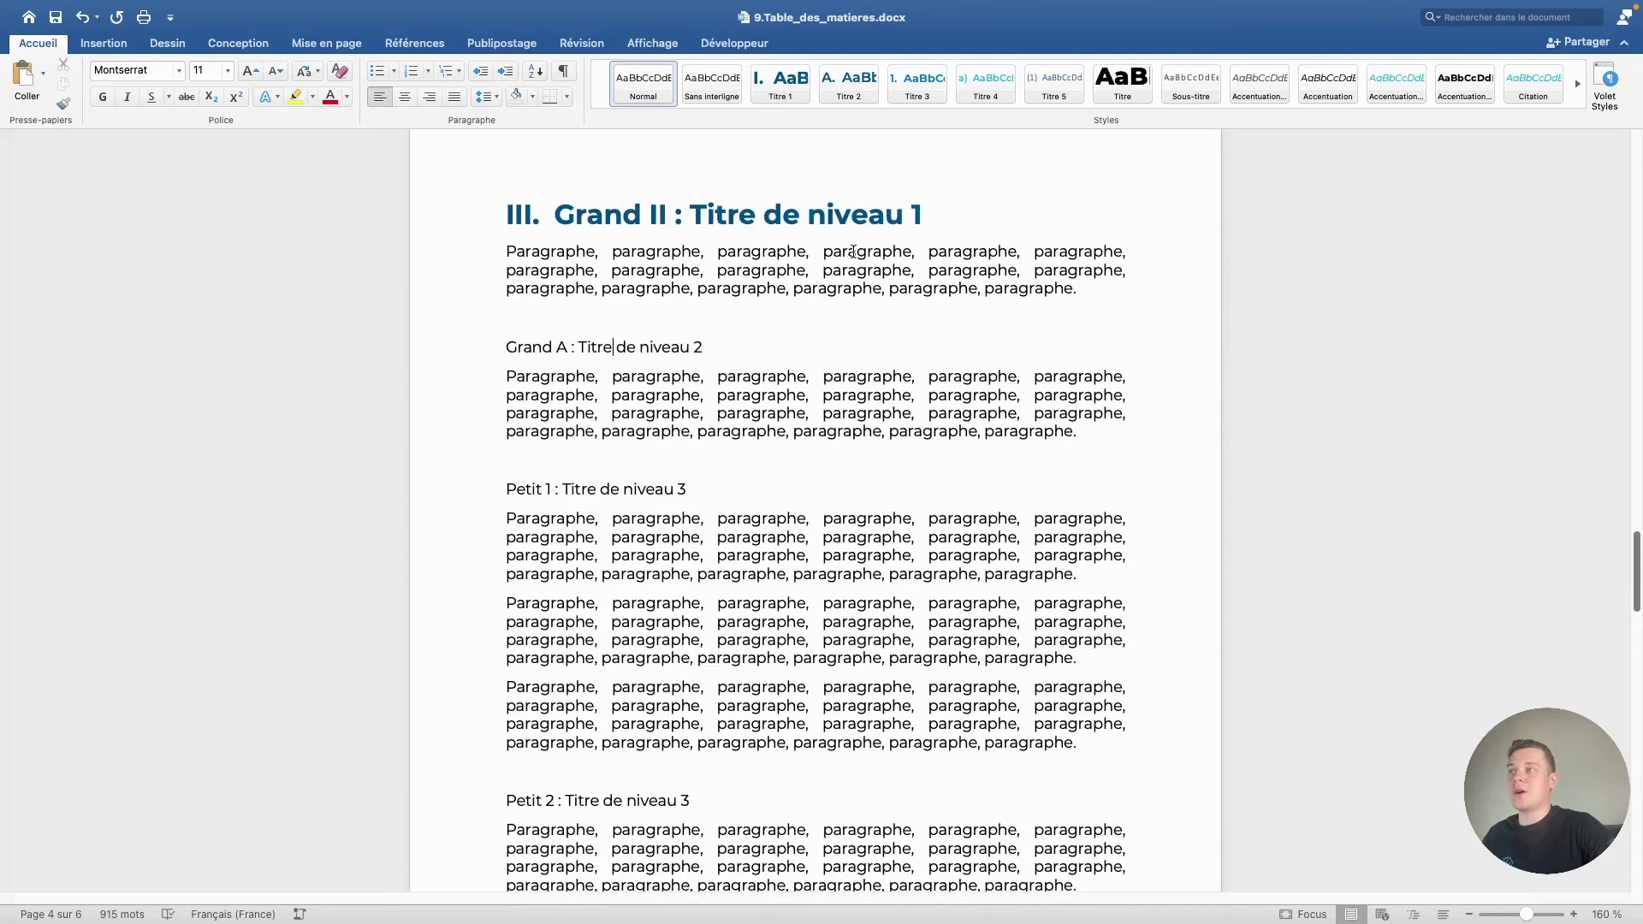
{"action": "left_click", "coordinate": [855, 84]}
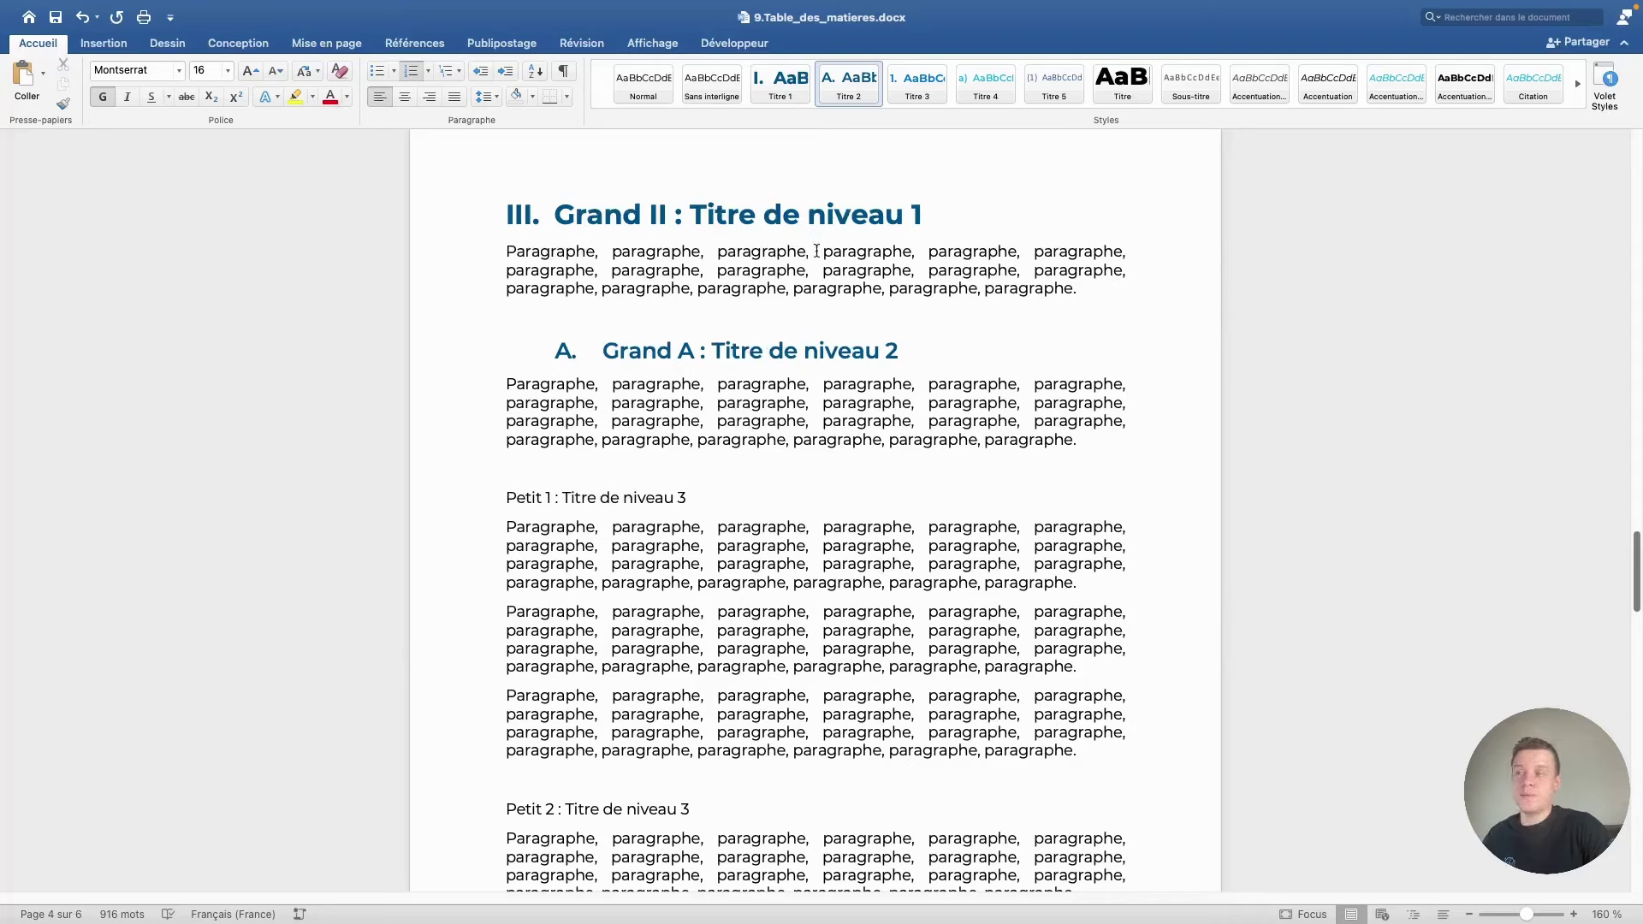
- Apply the Titre 3 style to the "Petit 1" and "Petit 2" lines under Grand A on page 4
{"action": "left_click", "coordinate": [623, 498]}
{"action": "left_click", "coordinate": [913, 83]}
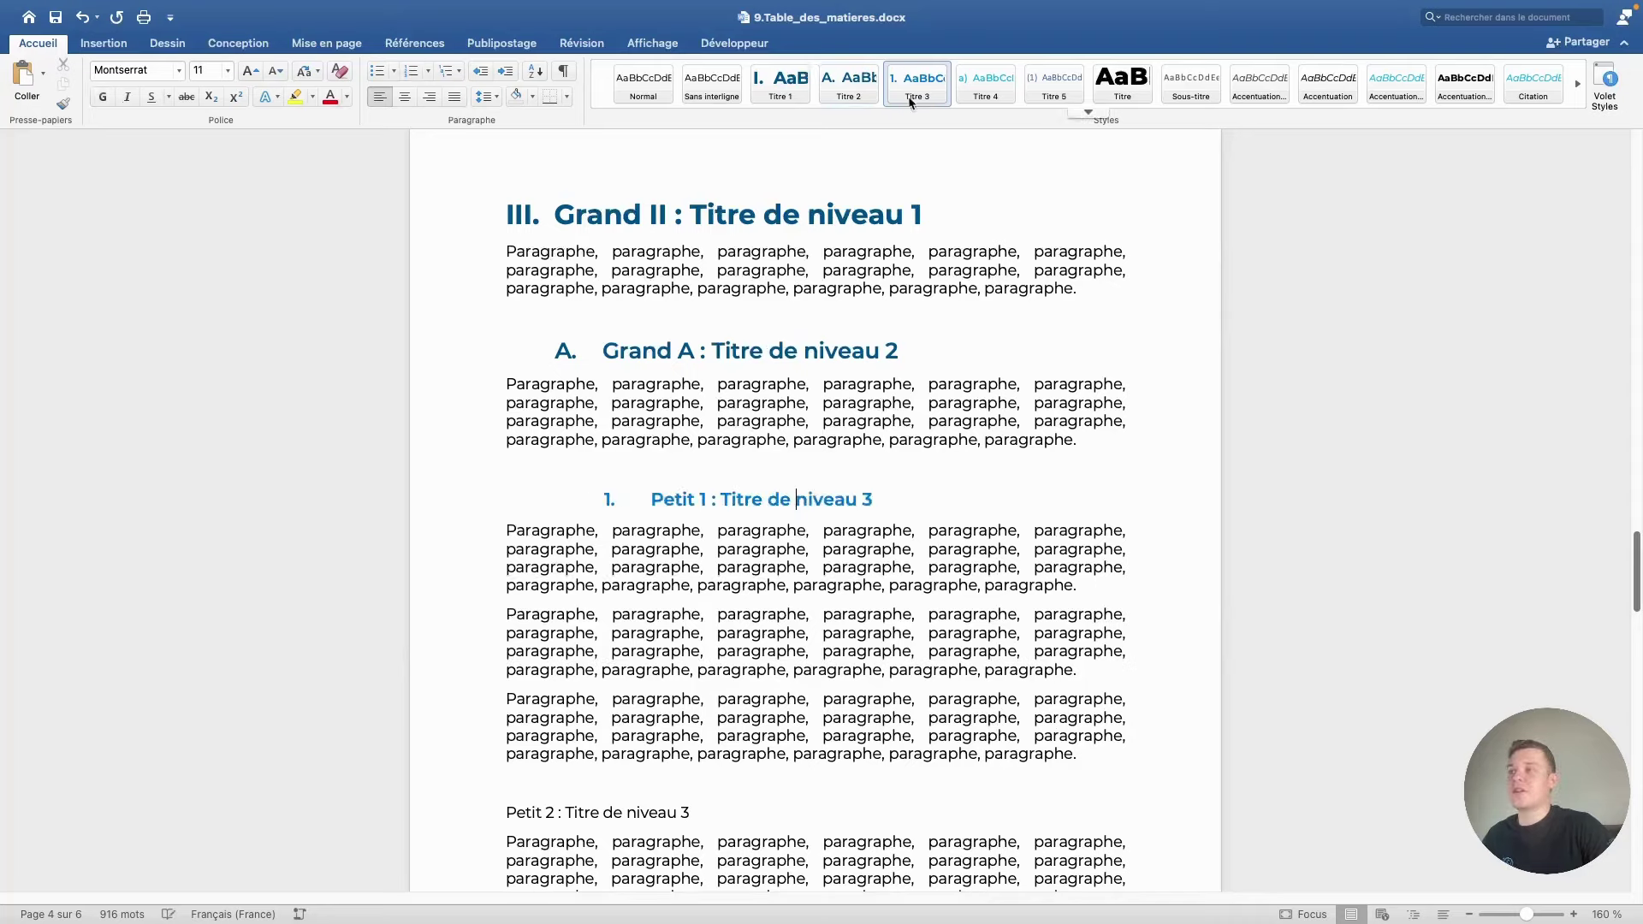
{"action": "scroll", "coordinate": [666, 638], "scroll_direction": "down", "scroll_amount": 4}
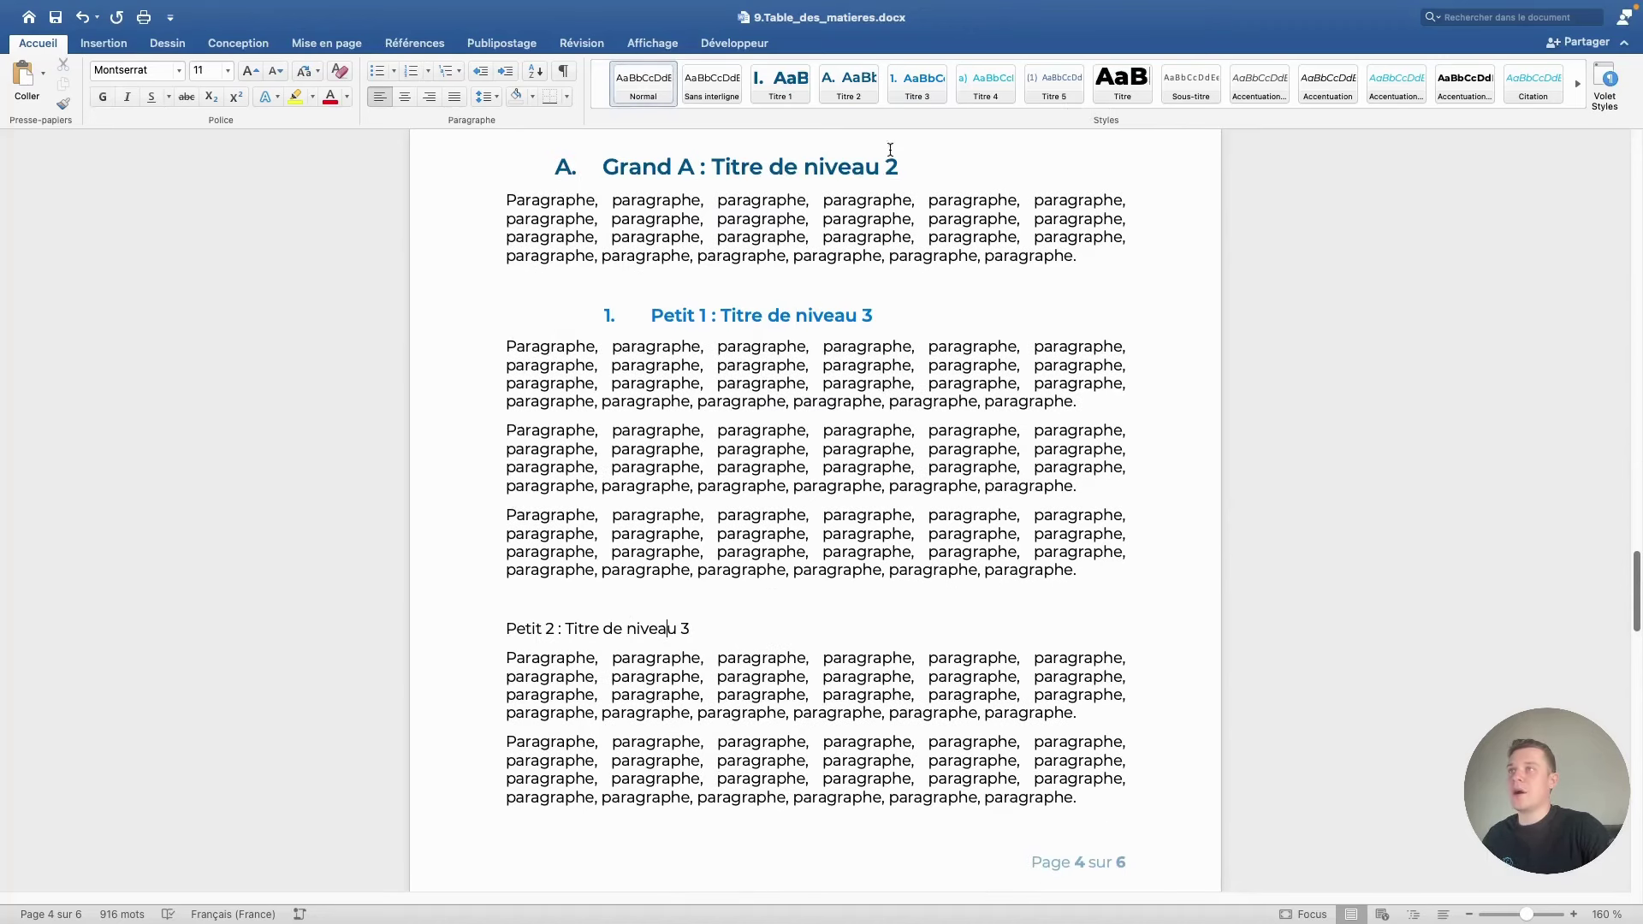
{"action": "left_click", "coordinate": [916, 84]}
- Apply the Titre 2 style to the "Grand B : Titre de niveau 2" line on page 5
{"action": "scroll", "coordinate": [804, 591], "scroll_direction": "down", "scroll_amount": 8}
{"action": "scroll", "coordinate": [804, 591], "scroll_direction": "down", "scroll_amount": 7}
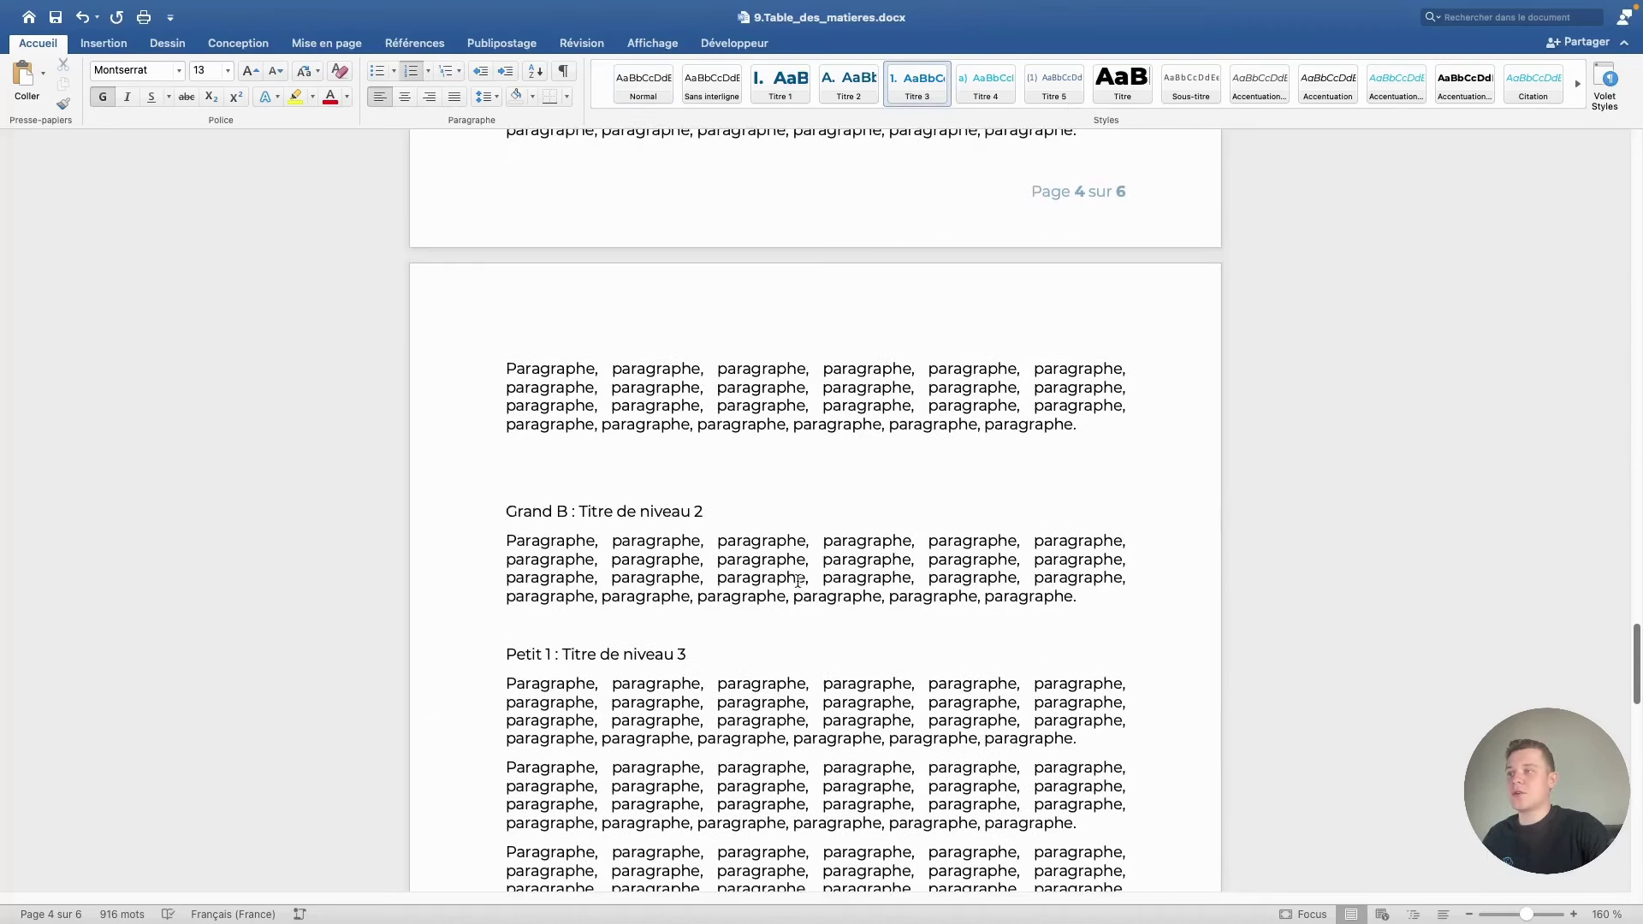
{"action": "left_click", "coordinate": [675, 449]}
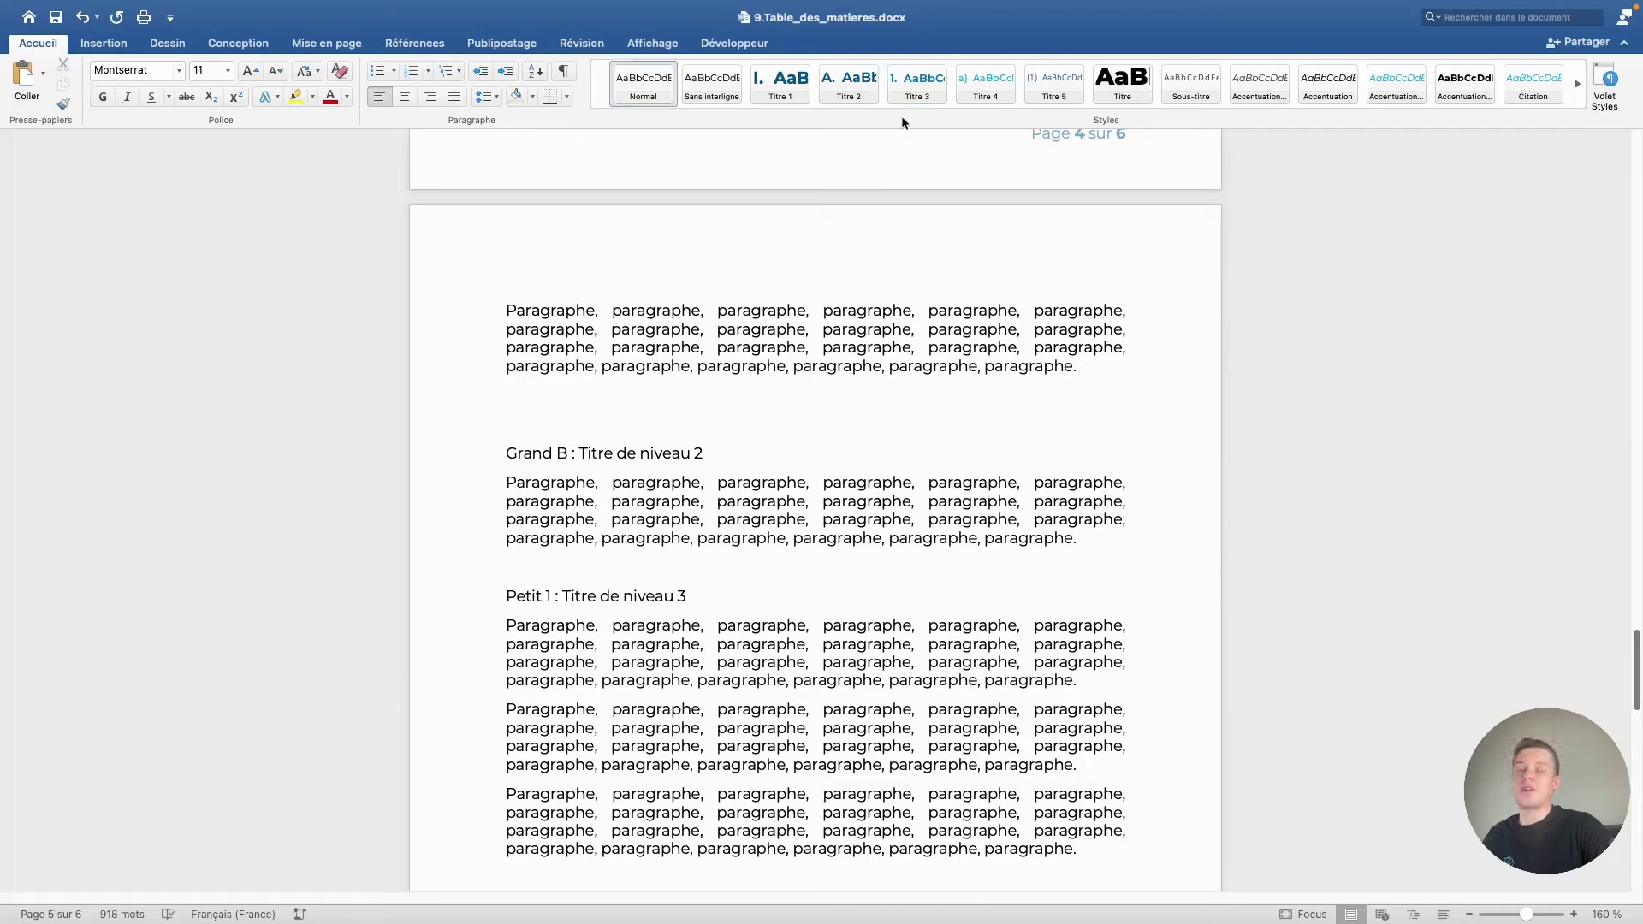
{"action": "left_click", "coordinate": [848, 83]}
- Apply the Titre 3 style to the "Petit 1" and "Petit 2" lines under Grand B on page 5
{"action": "left_click", "coordinate": [667, 602]}
{"action": "key", "text": "super+alt+3"}
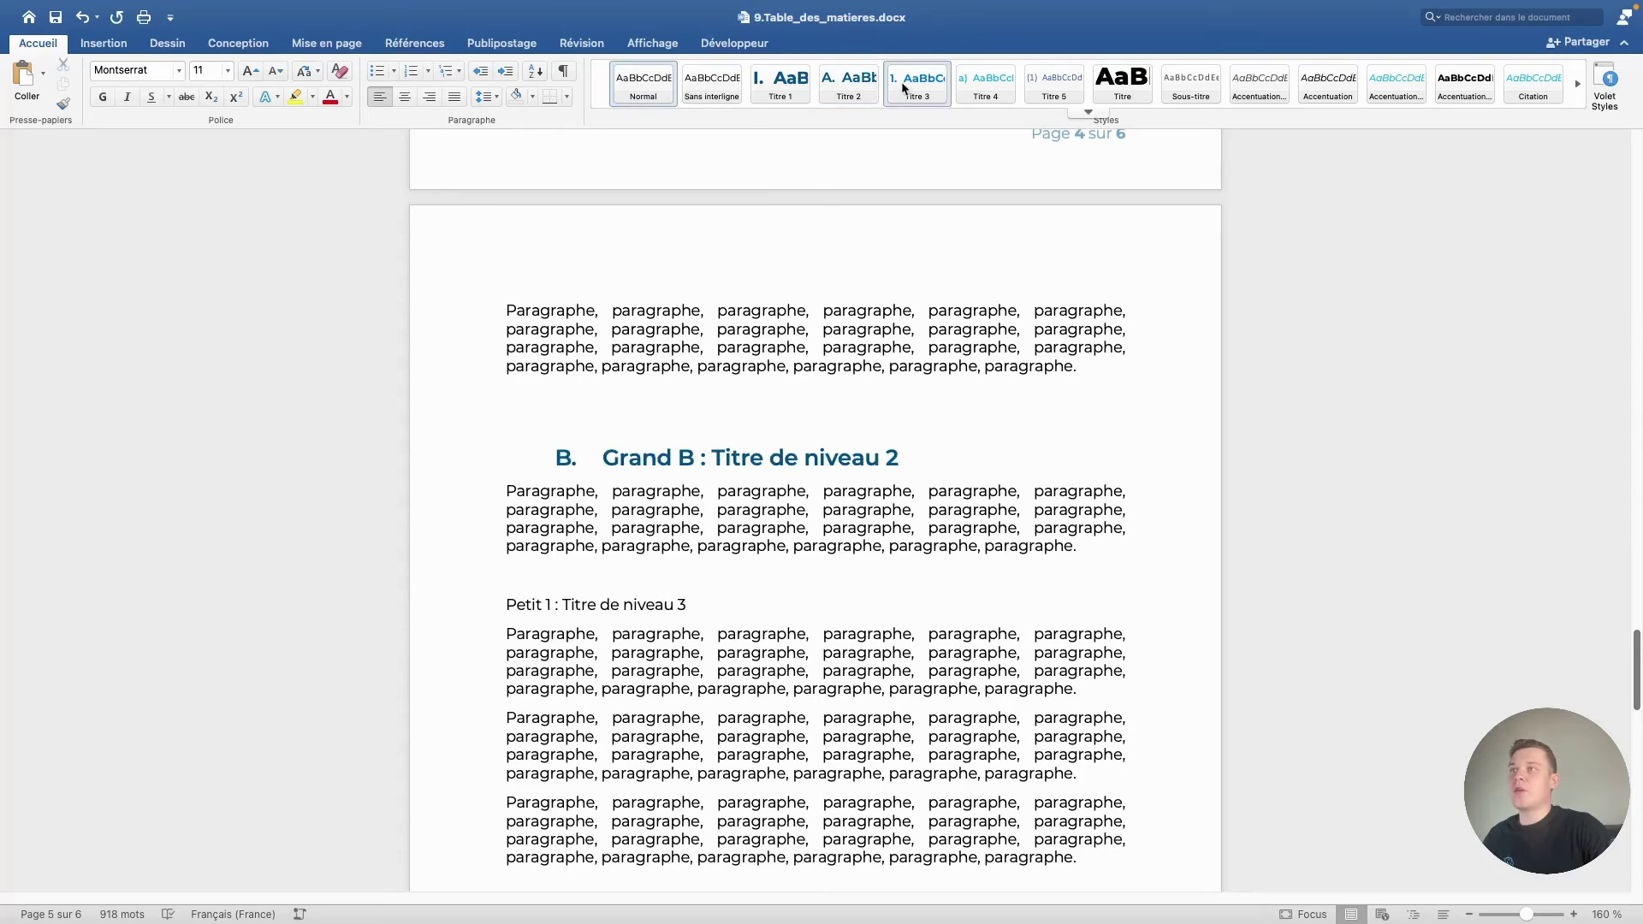
{"action": "scroll", "coordinate": [832, 609], "scroll_direction": "down", "scroll_amount": 6}
{"action": "scroll", "coordinate": [832, 608], "scroll_direction": "down", "scroll_amount": 1}
{"action": "left_click", "coordinate": [704, 585]}
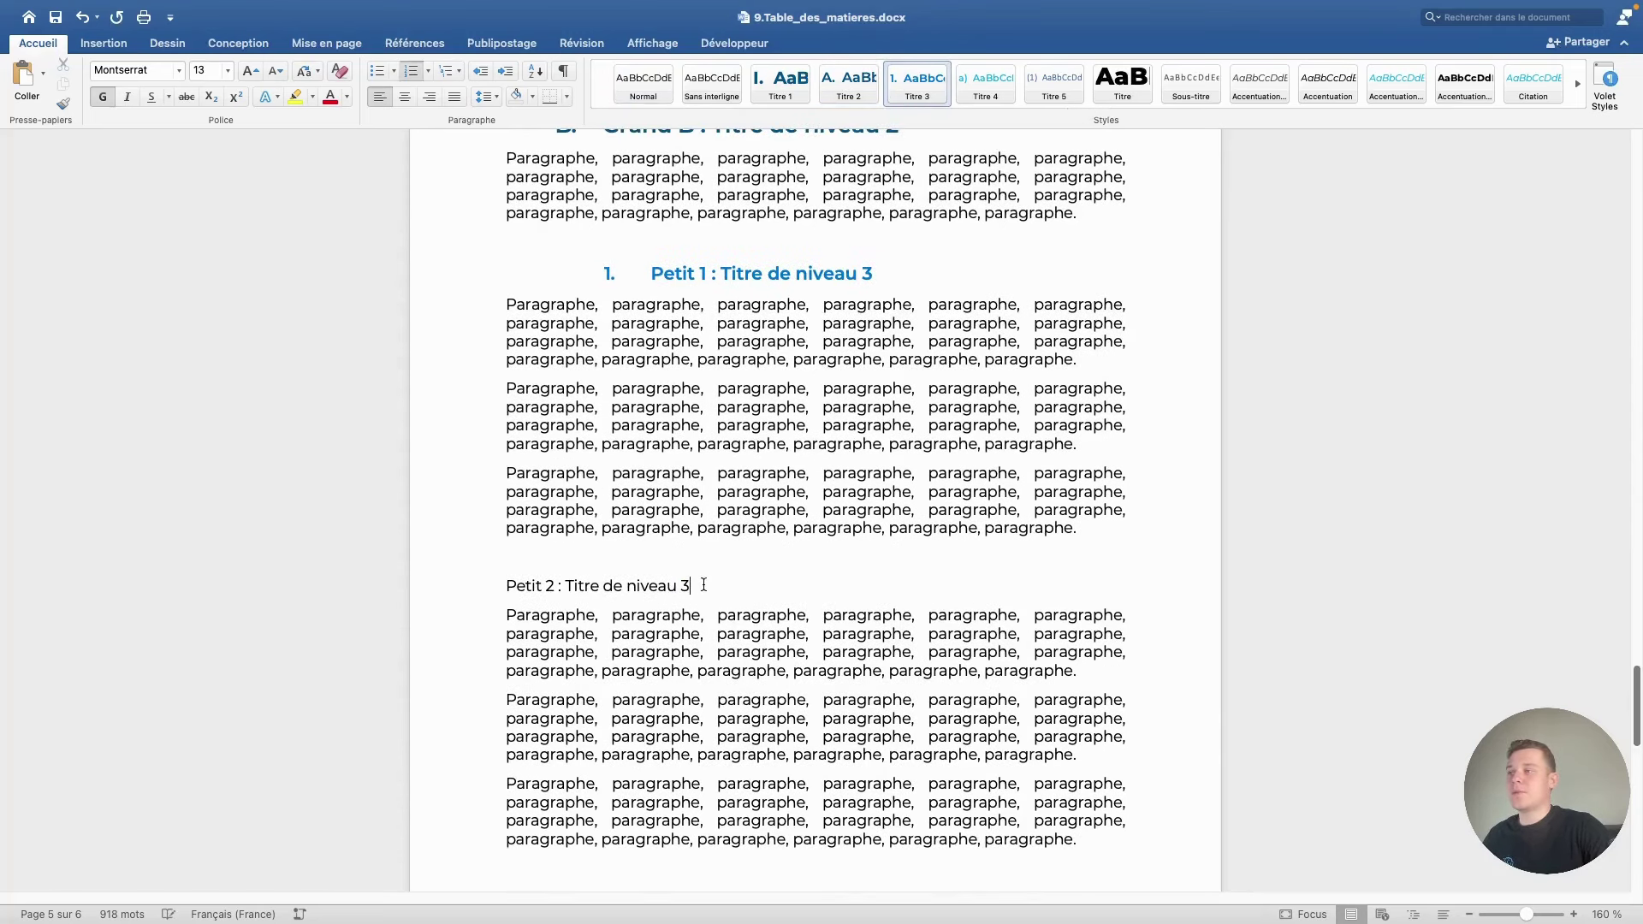
{"action": "left_click", "coordinate": [942, 101]}
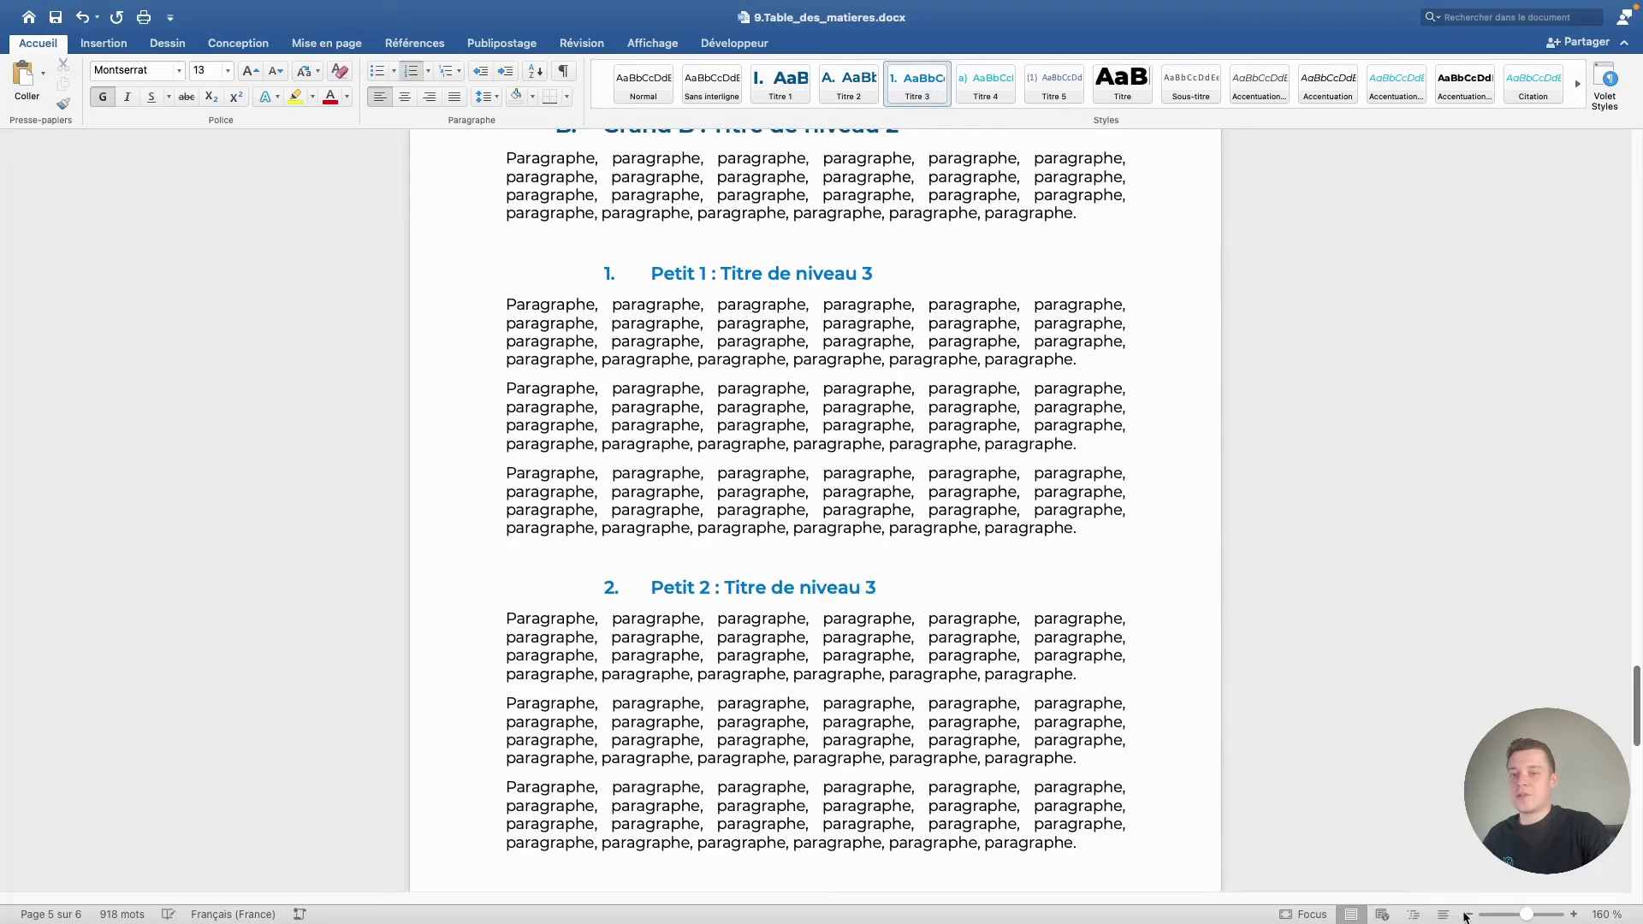
- Apply the Titre 1 style to the "Conclusion" and "Annexes" lines on page 6
{"action": "left_click", "coordinate": [1469, 916]}
{"action": "left_click", "coordinate": [1469, 915]}
{"action": "left_click", "coordinate": [1468, 915]}
{"action": "left_click", "coordinate": [1469, 916]}
{"action": "left_click", "coordinate": [1469, 916]}
{"action": "left_click", "coordinate": [1468, 915]}
{"action": "left_click", "coordinate": [1468, 916]}
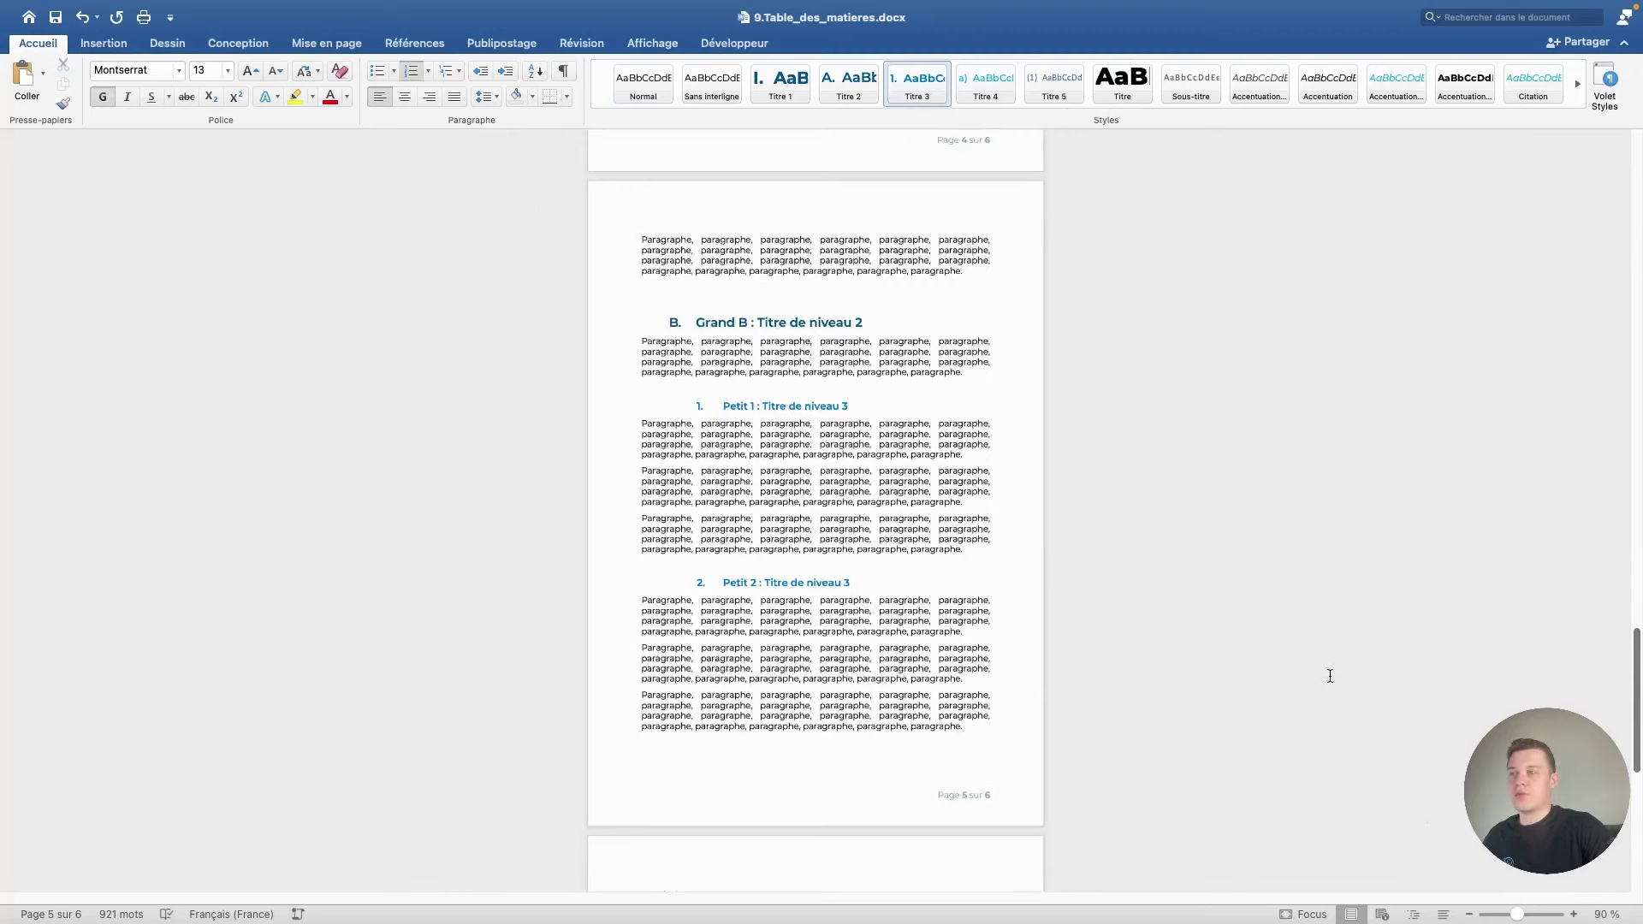
{"action": "scroll", "coordinate": [1134, 580], "scroll_direction": "up", "scroll_amount": 5}
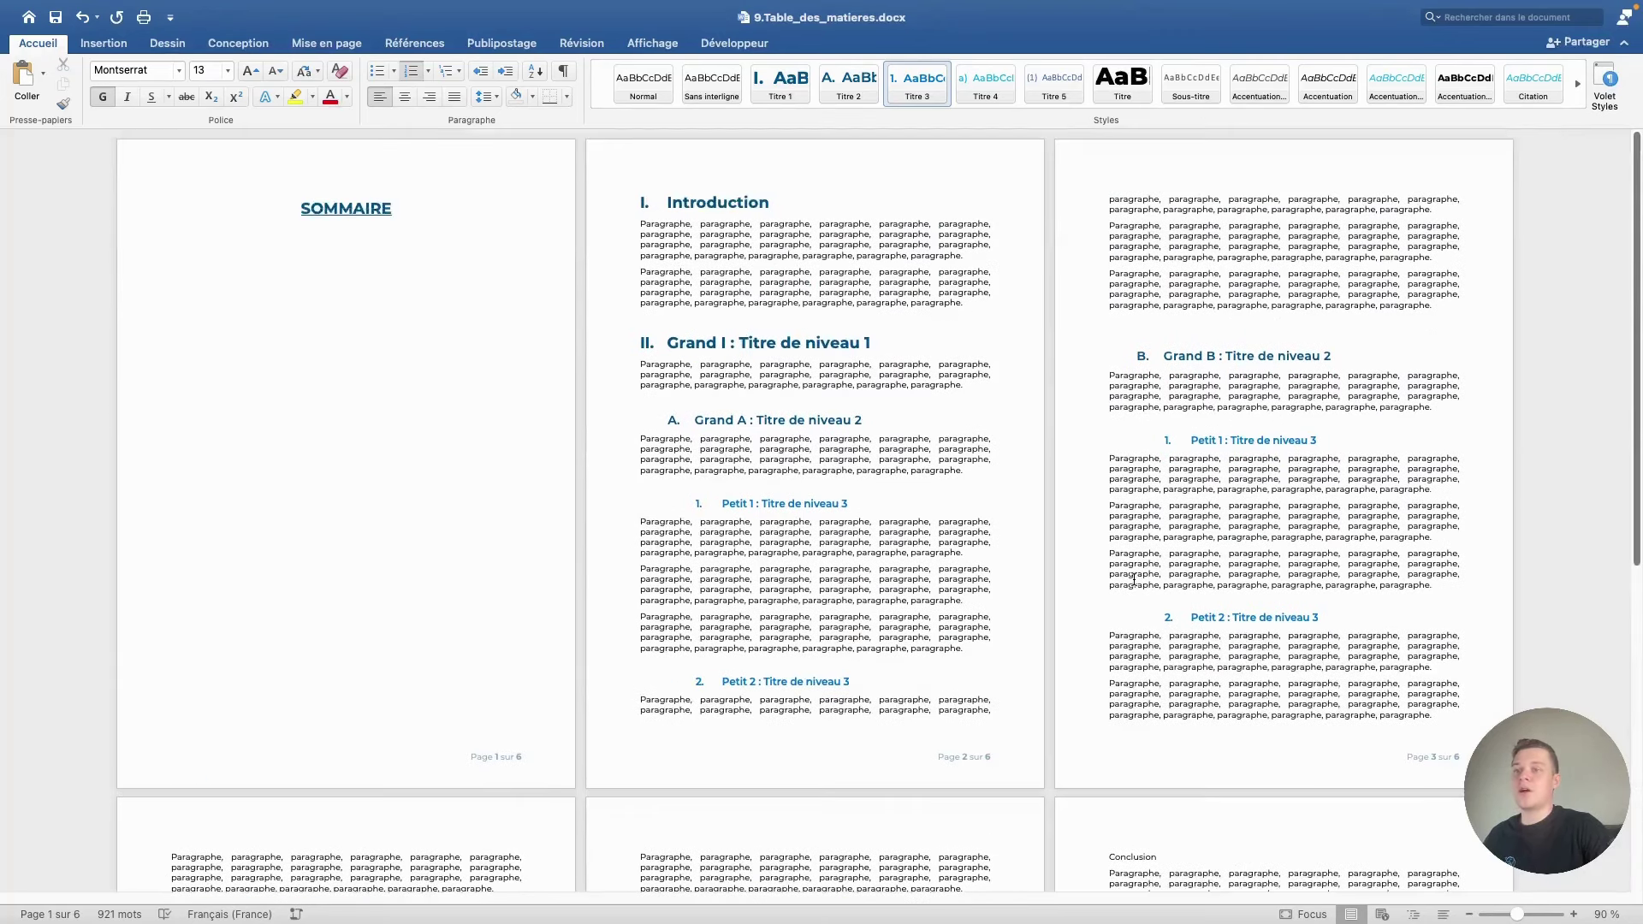
{"action": "scroll", "coordinate": [1148, 572], "scroll_direction": "down", "scroll_amount": 4}
{"action": "left_click", "coordinate": [1148, 572]}
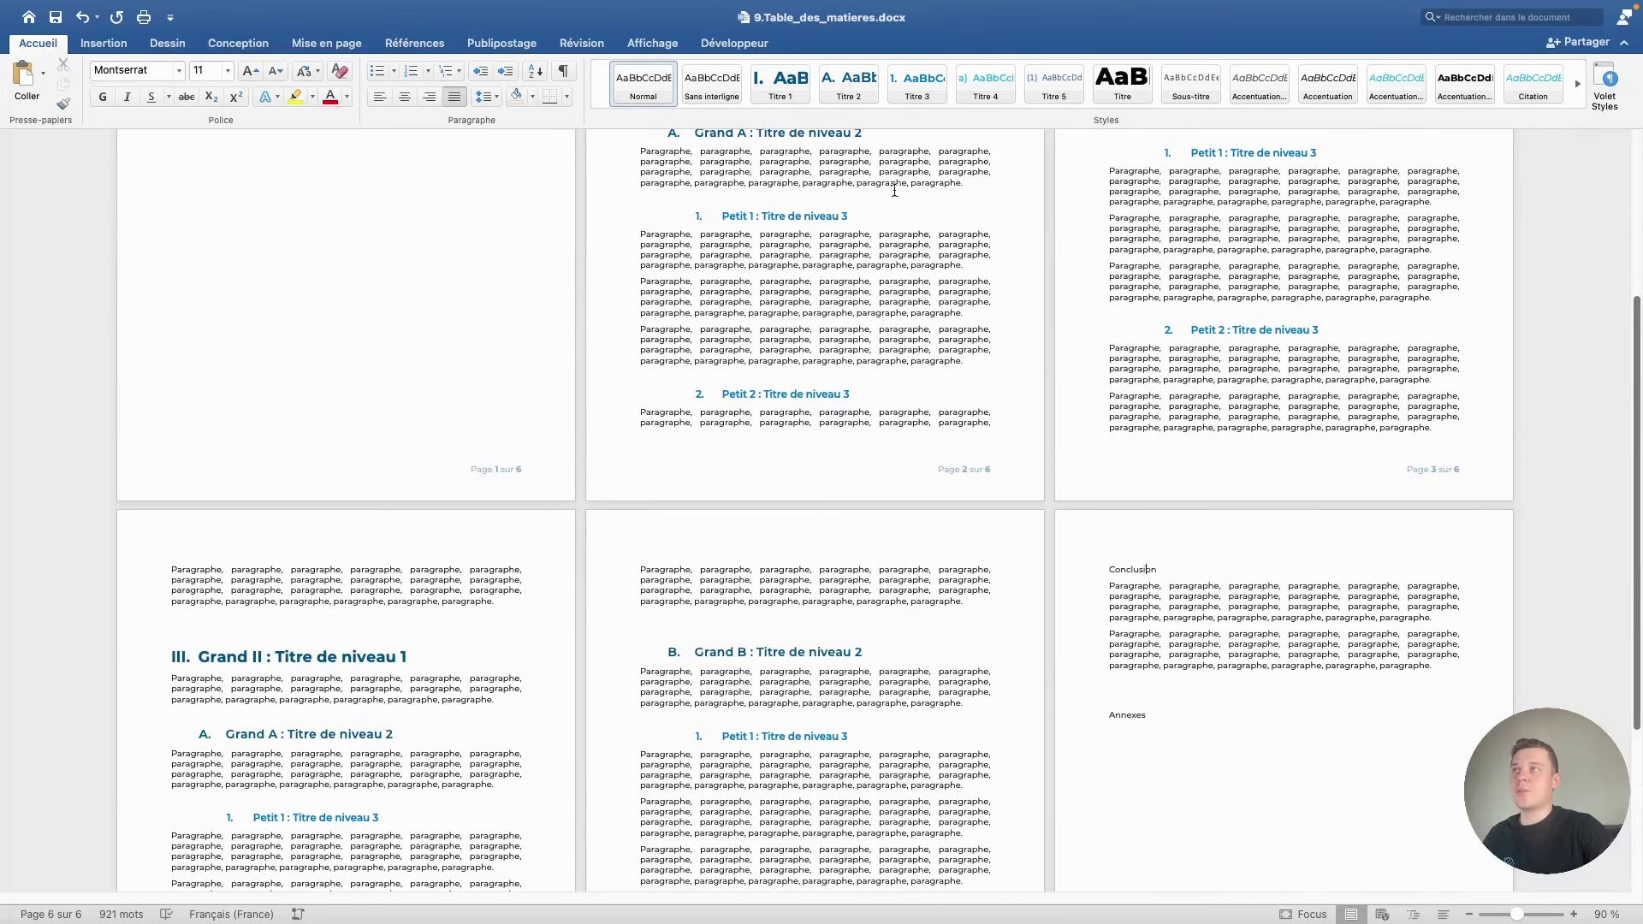
{"action": "left_click", "coordinate": [780, 83]}
{"action": "left_click", "coordinate": [1170, 734]}
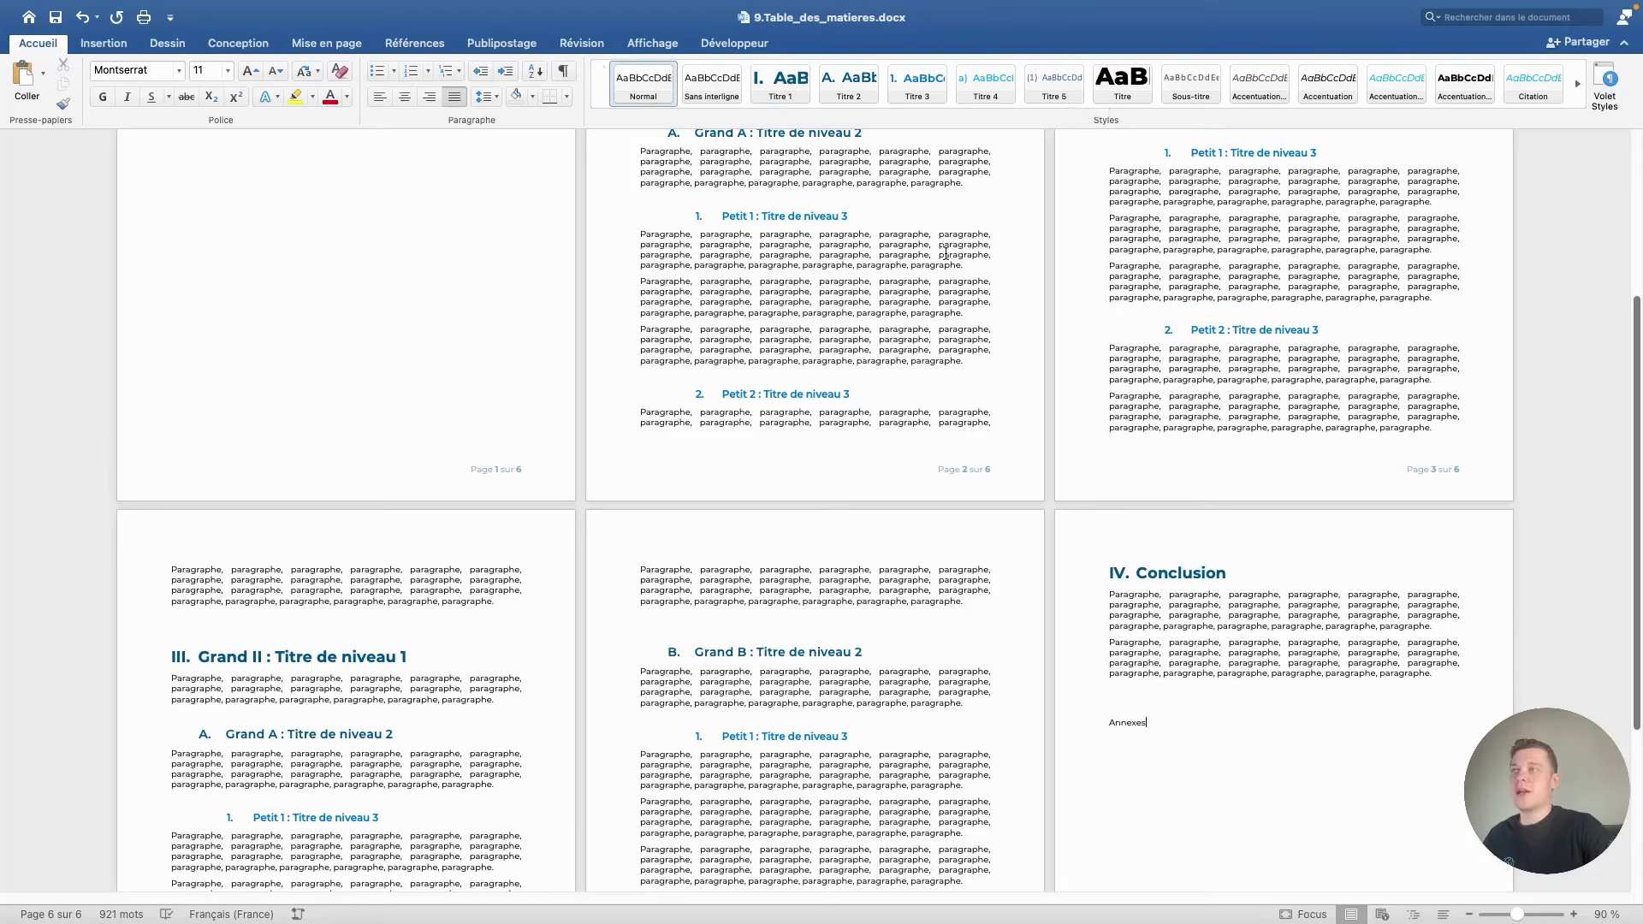
{"action": "left_click", "coordinate": [779, 92]}
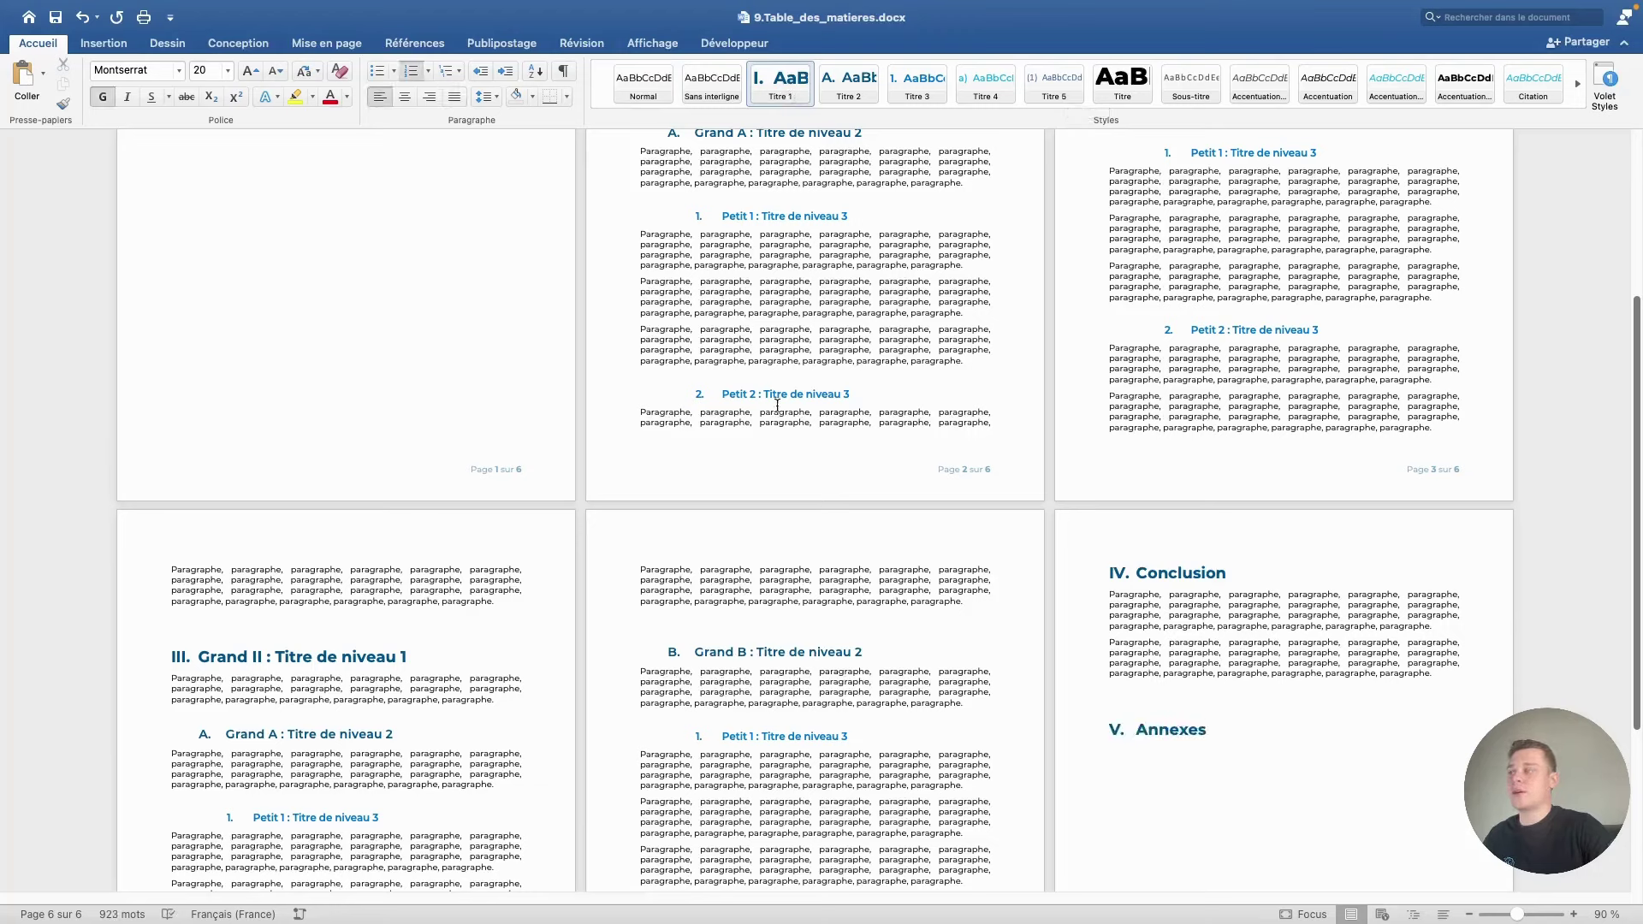
- Place the insertion point on the empty line below the SOMMAIRE title on page 1
{"action": "scroll", "coordinate": [760, 629], "scroll_direction": "up", "scroll_amount": 1}
{"action": "scroll", "coordinate": [761, 629], "scroll_direction": "down", "scroll_amount": 5}
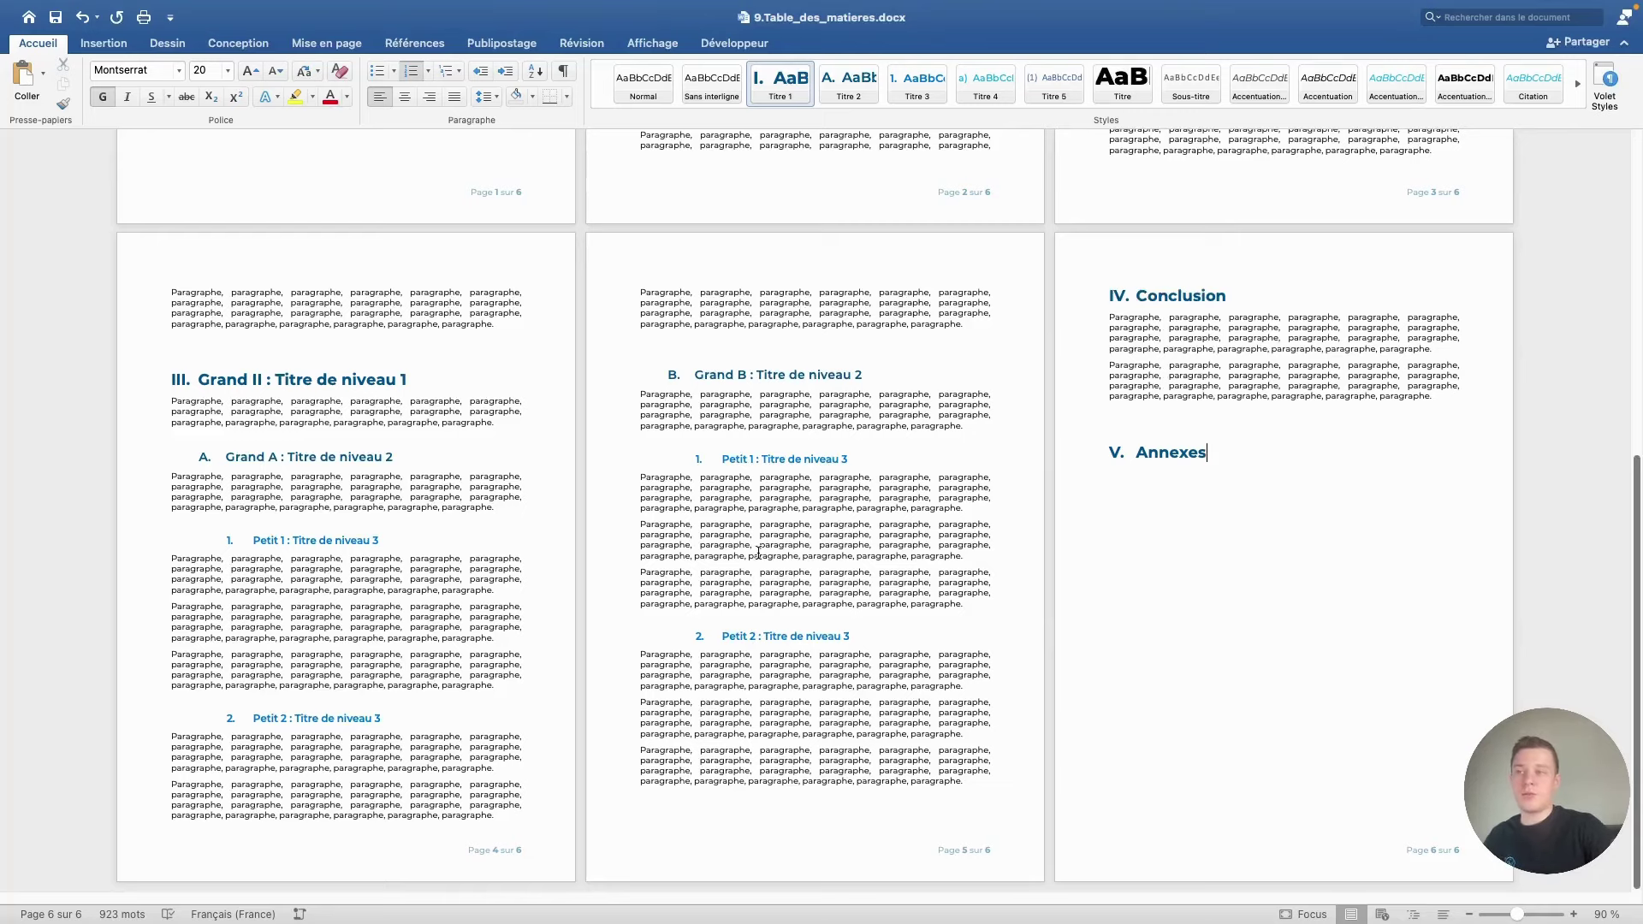
{"action": "scroll", "coordinate": [756, 543], "scroll_direction": "up", "scroll_amount": 10}
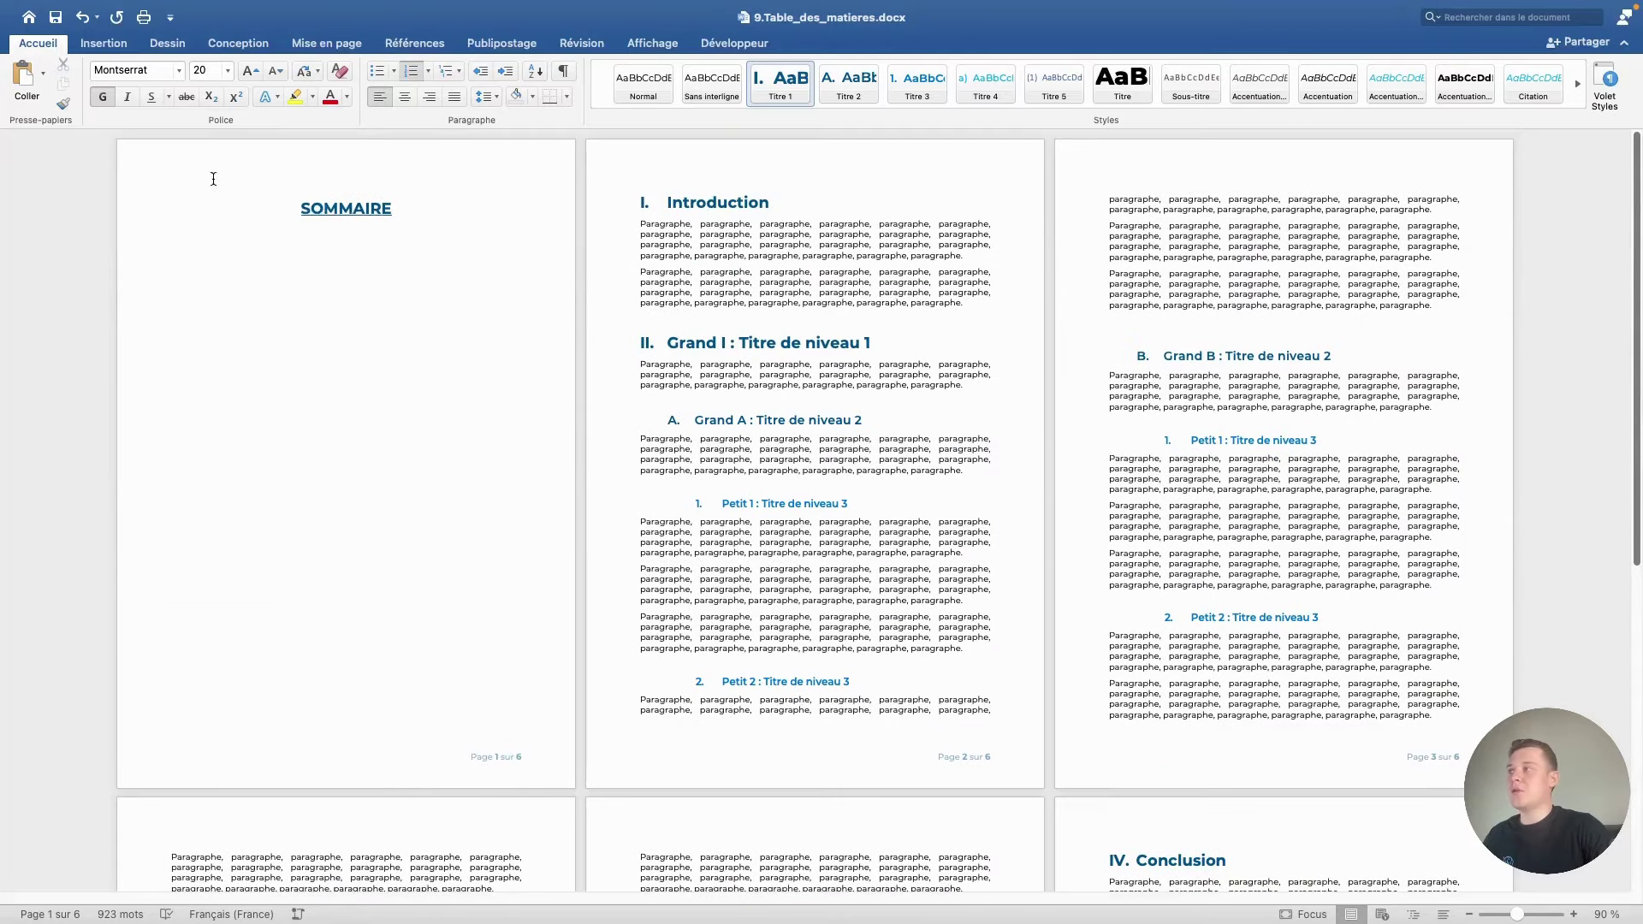
{"action": "left_click", "coordinate": [163, 249]}
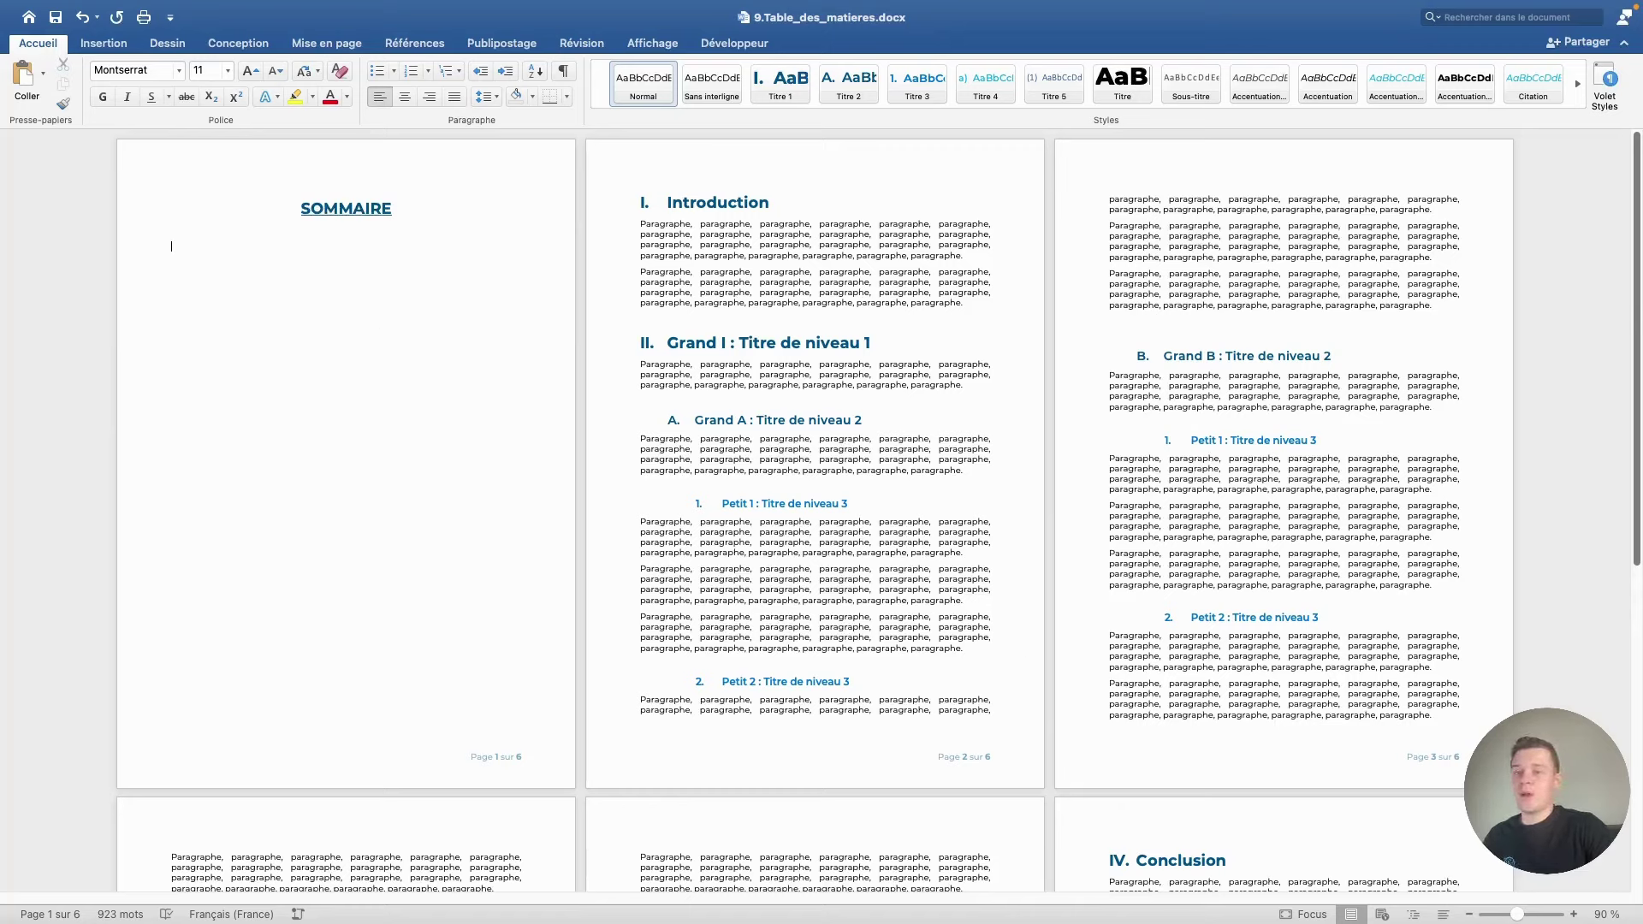
{"action": "left_click", "coordinate": [1577, 914]}
{"action": "left_click", "coordinate": [1578, 915]}
{"action": "left_click", "coordinate": [1578, 915]}
{"action": "left_click", "coordinate": [1577, 915]}
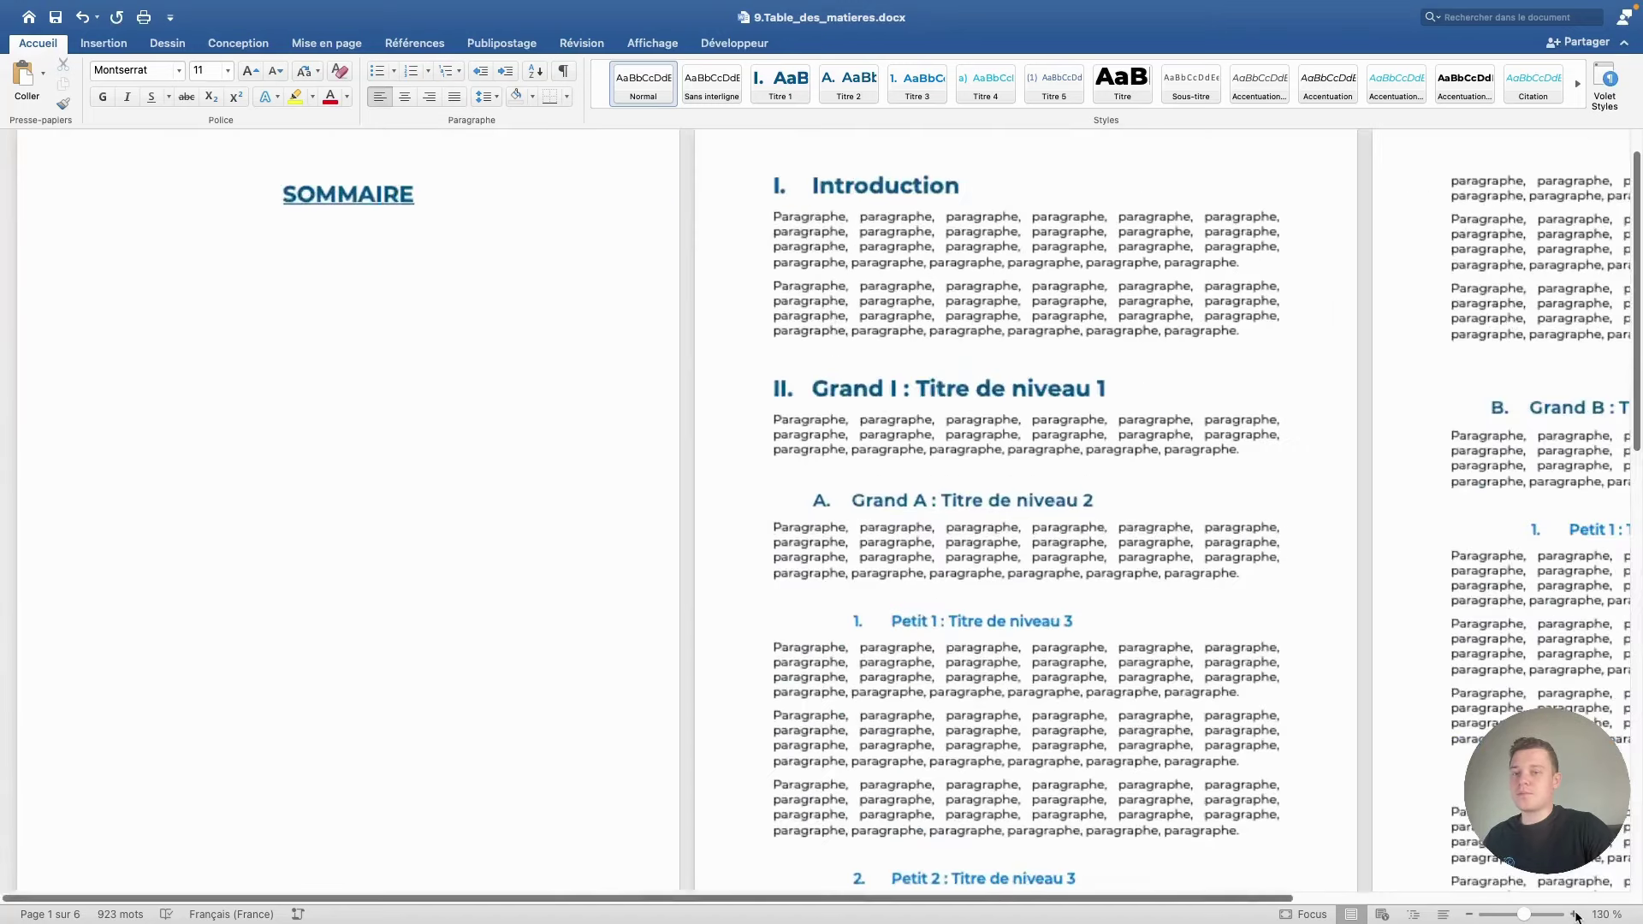
{"action": "left_click", "coordinate": [1577, 915]}
{"action": "left_click", "coordinate": [1577, 915]}
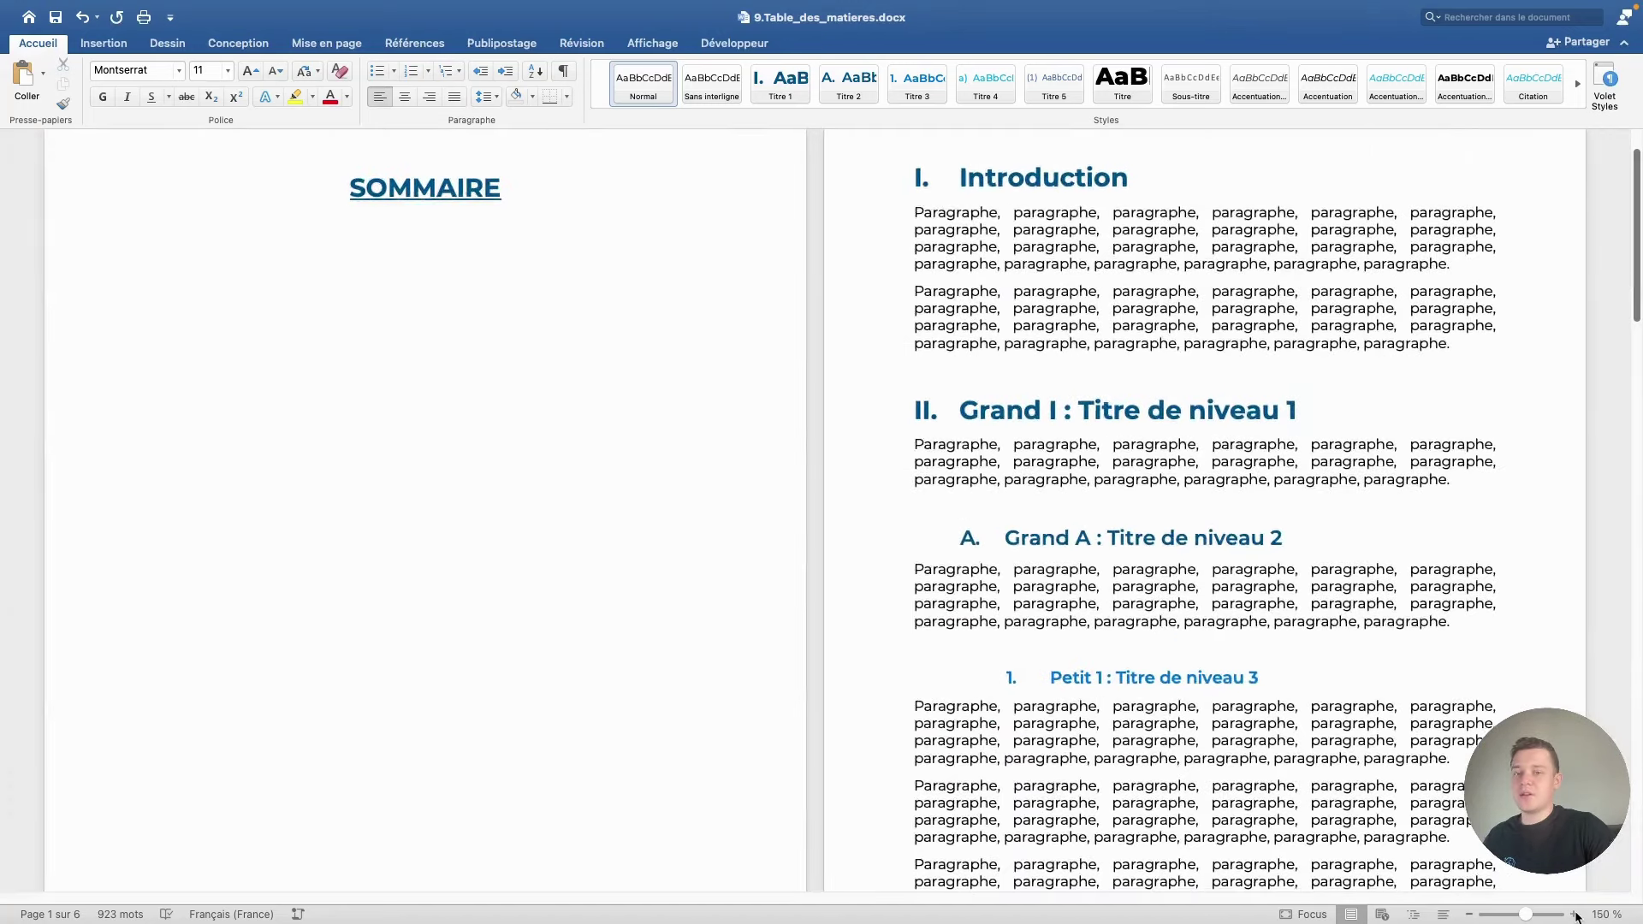
{"action": "left_click", "coordinate": [1577, 915]}
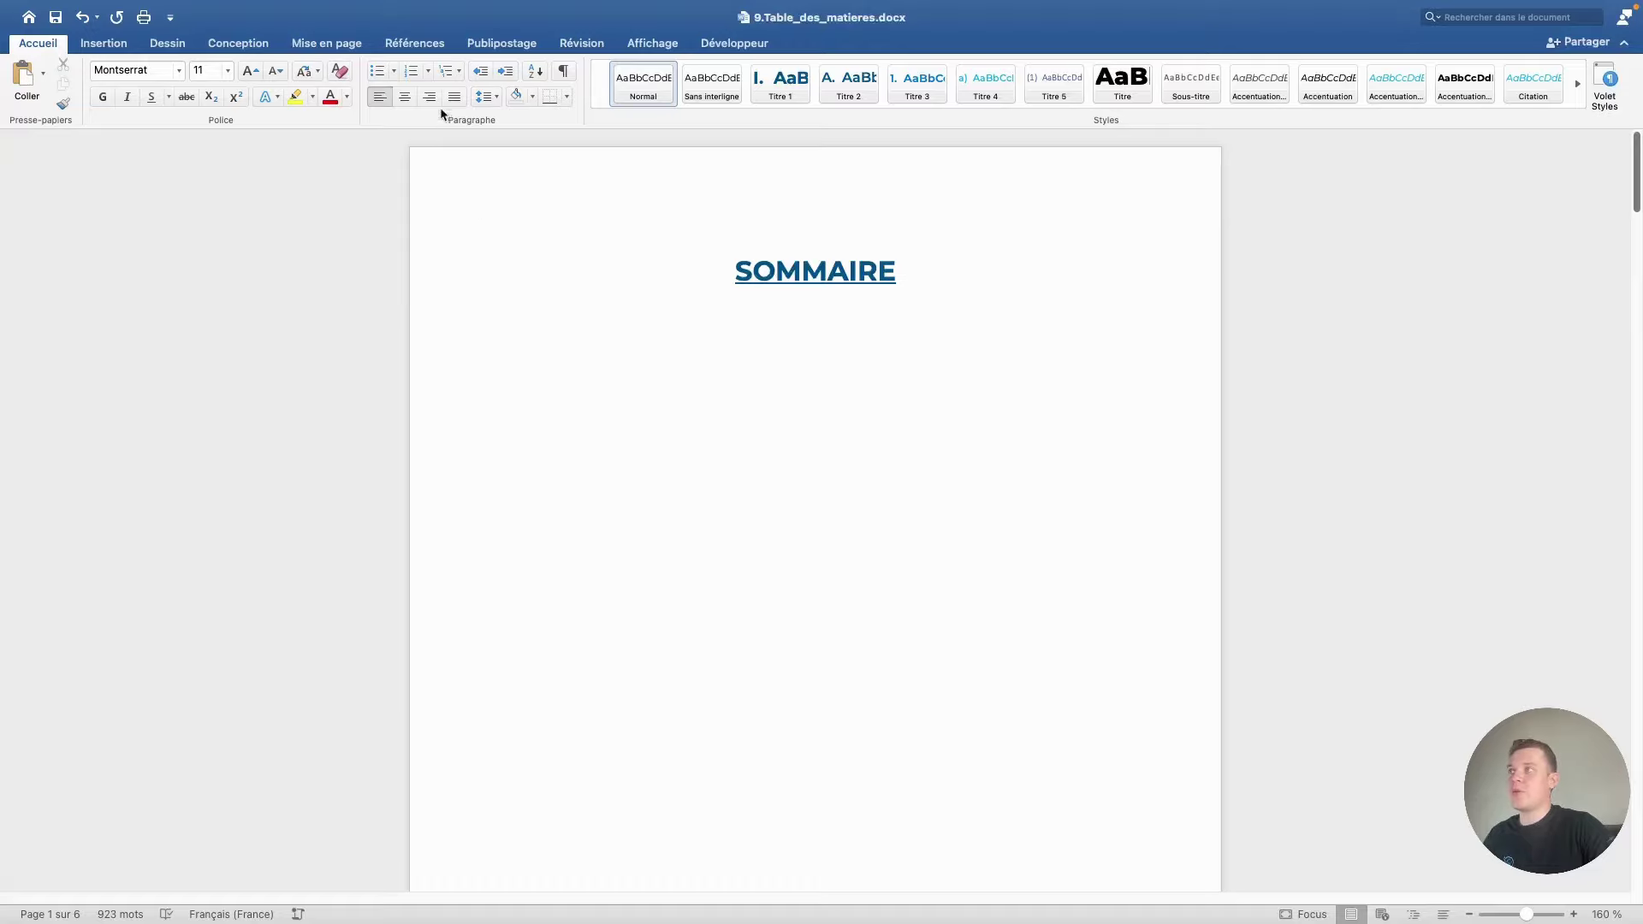
- Start a custom table of contents and choose the Soigné format for it
{"action": "left_click", "coordinate": [416, 44]}
{"action": "left_click", "coordinate": [32, 83]}
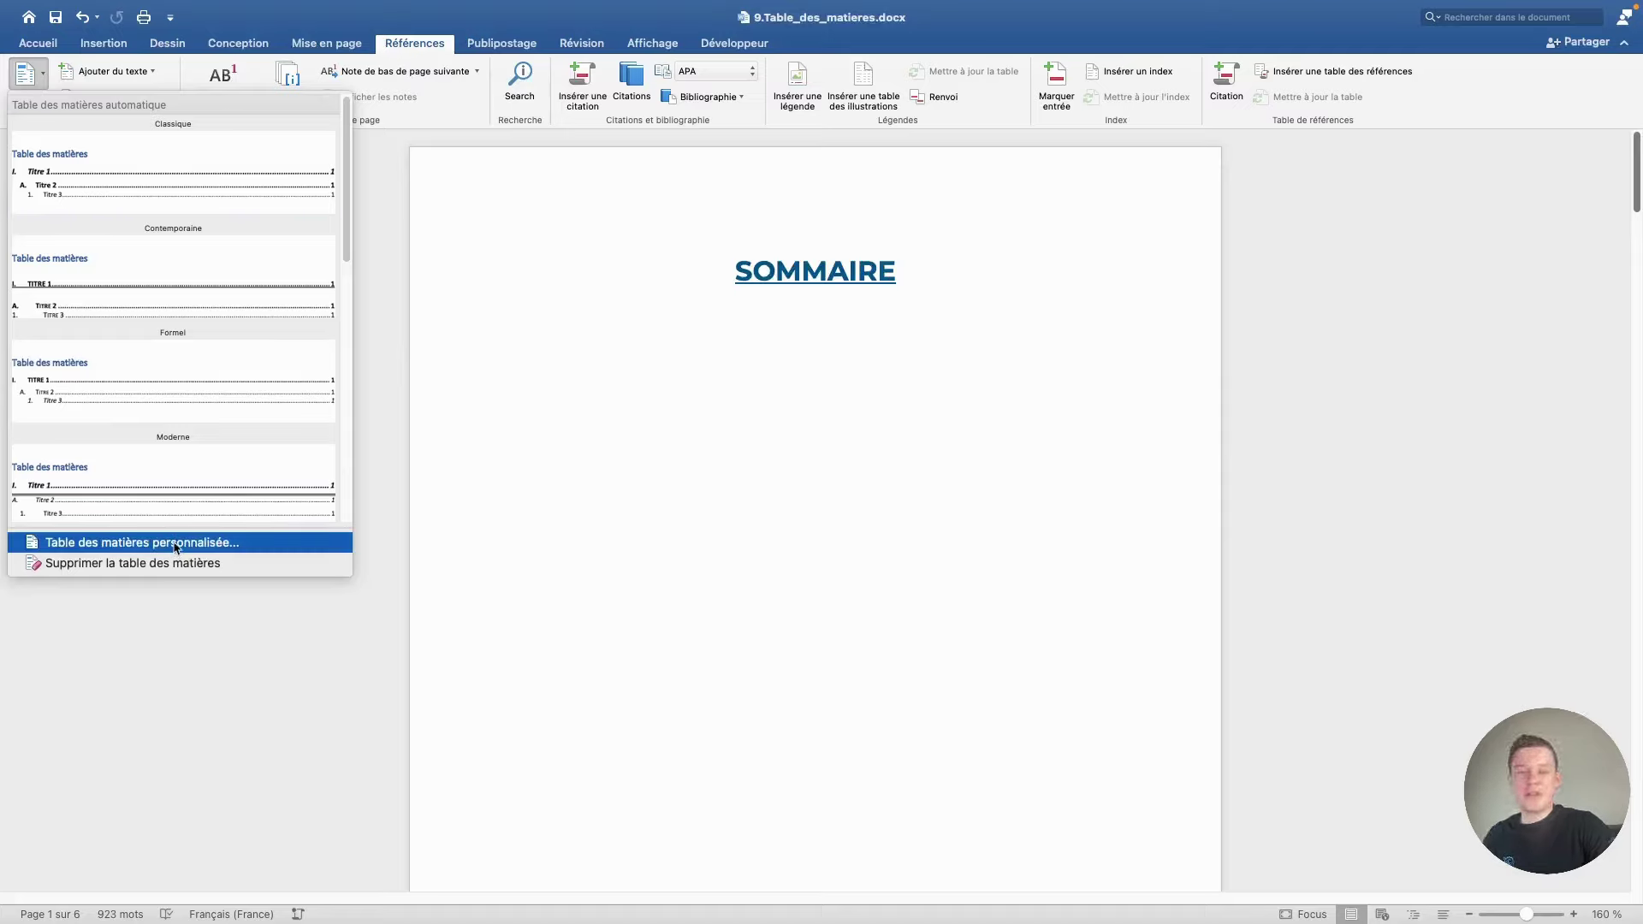
{"action": "left_click", "coordinate": [176, 545]}
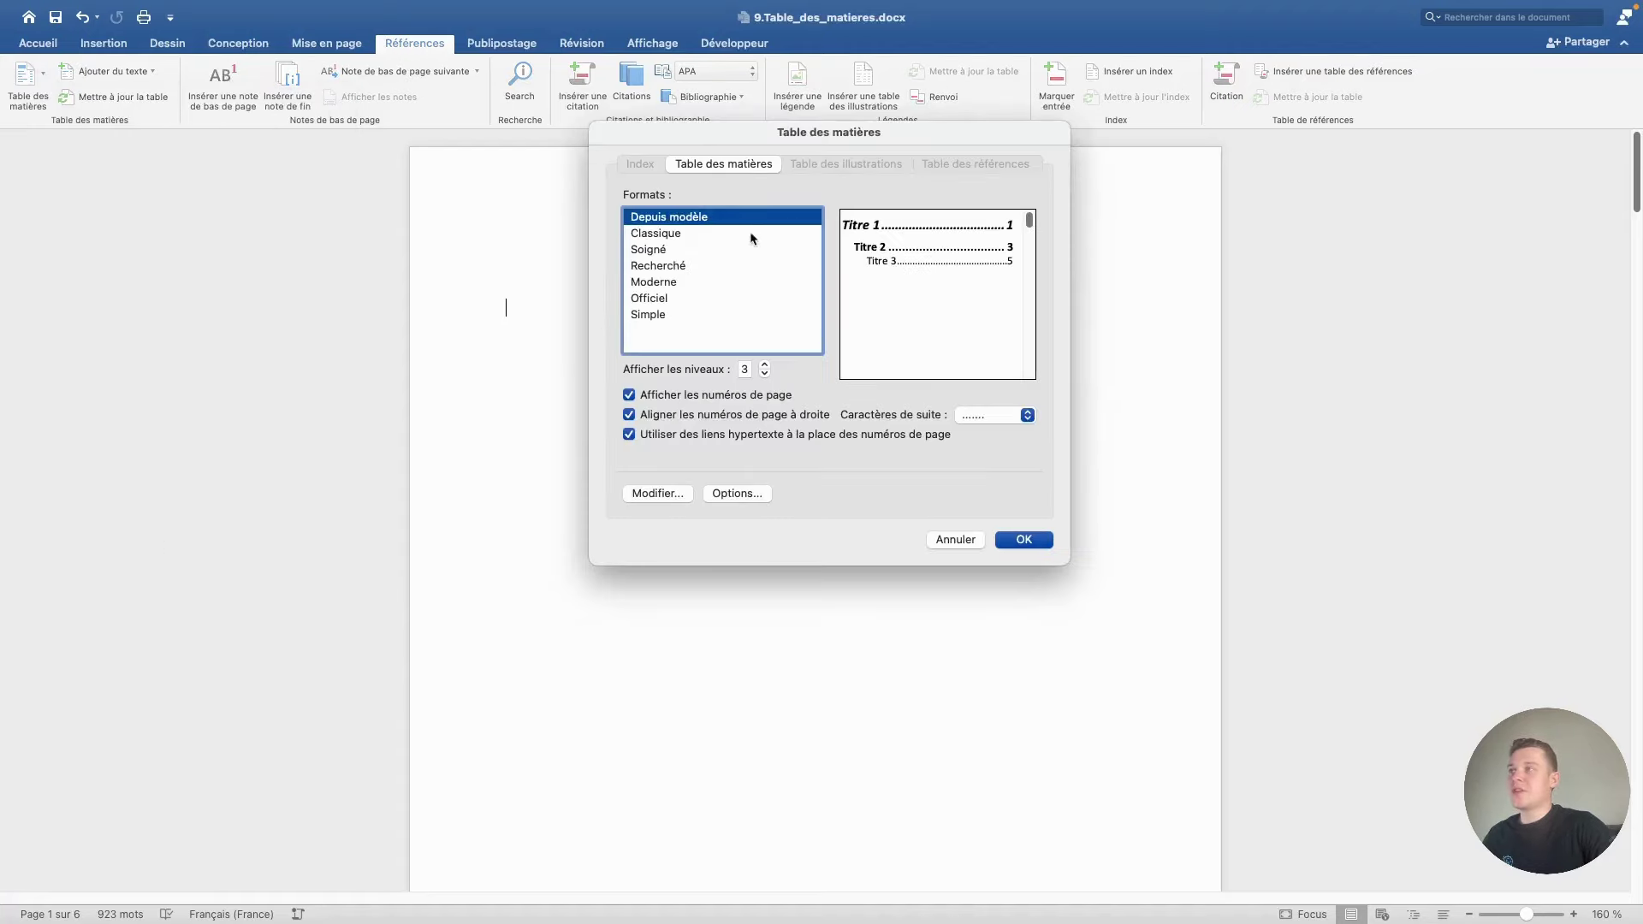
{"action": "left_click", "coordinate": [668, 249]}
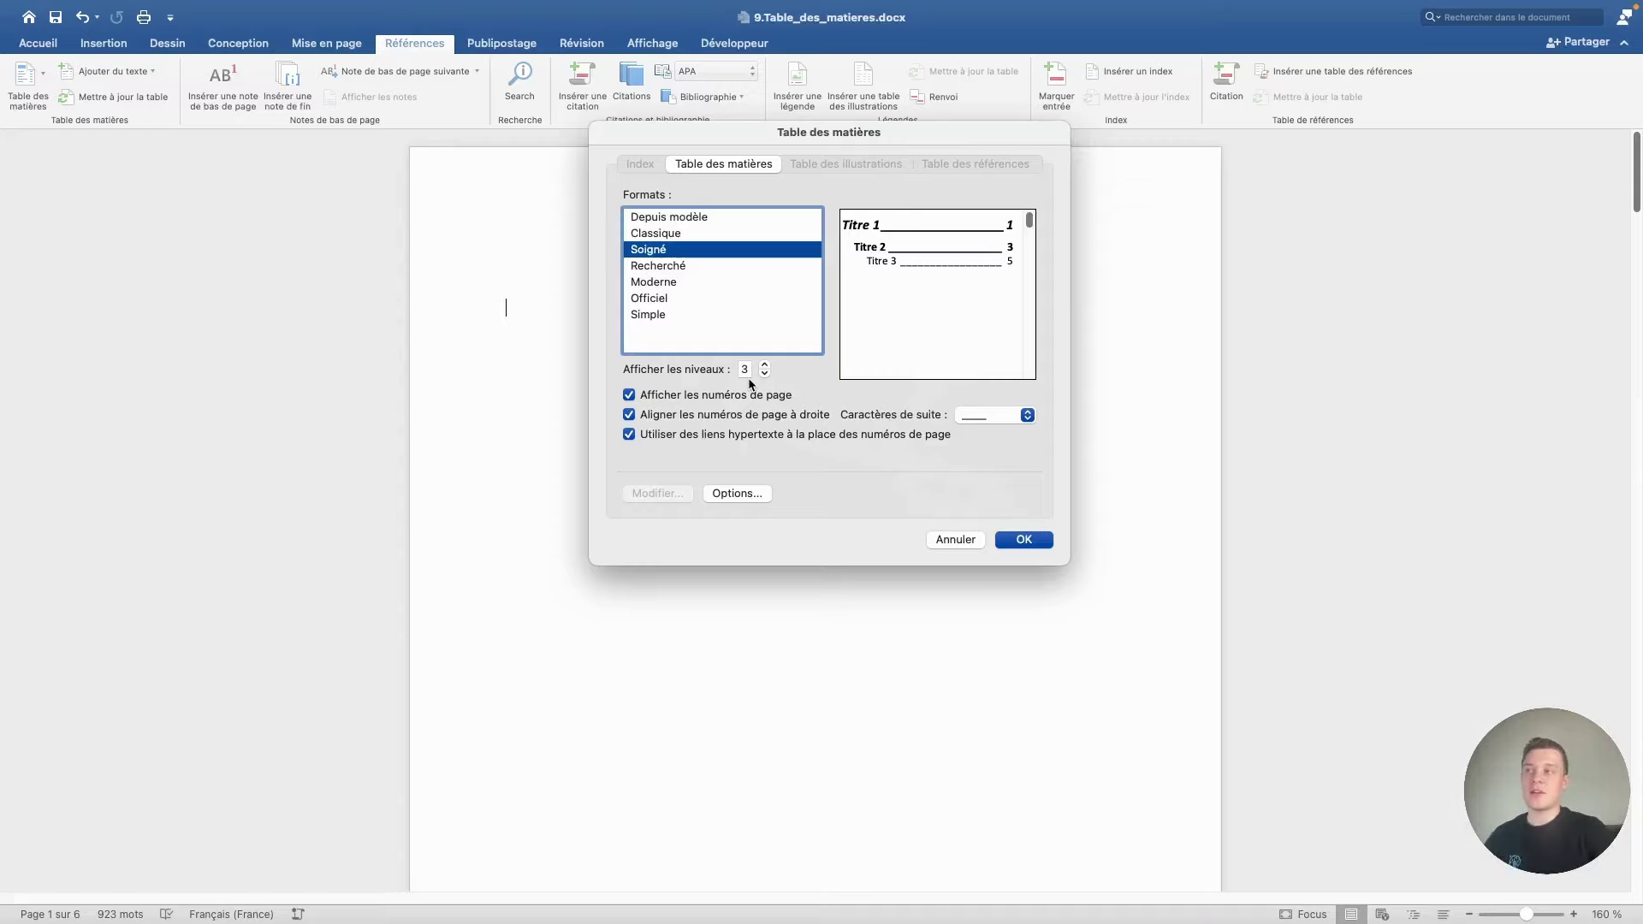
- Try displaying up to 6 heading levels in the table of contents preview and return the setting to 3
{"action": "left_click", "coordinate": [767, 364]}
{"action": "left_click", "coordinate": [767, 365]}
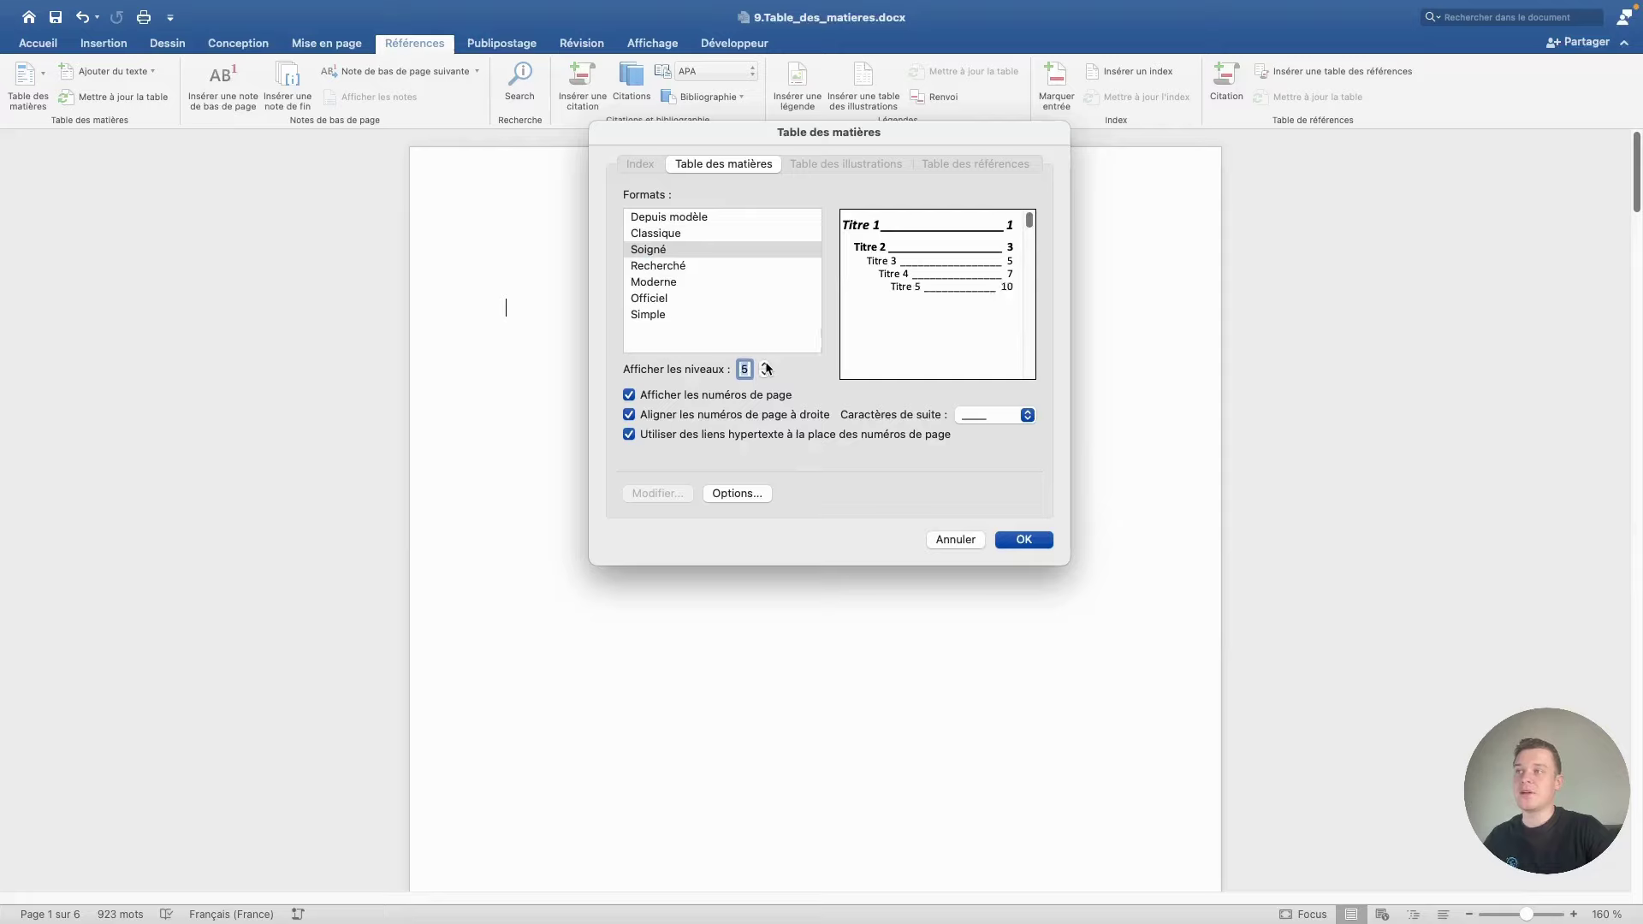
{"action": "left_click", "coordinate": [767, 365]}
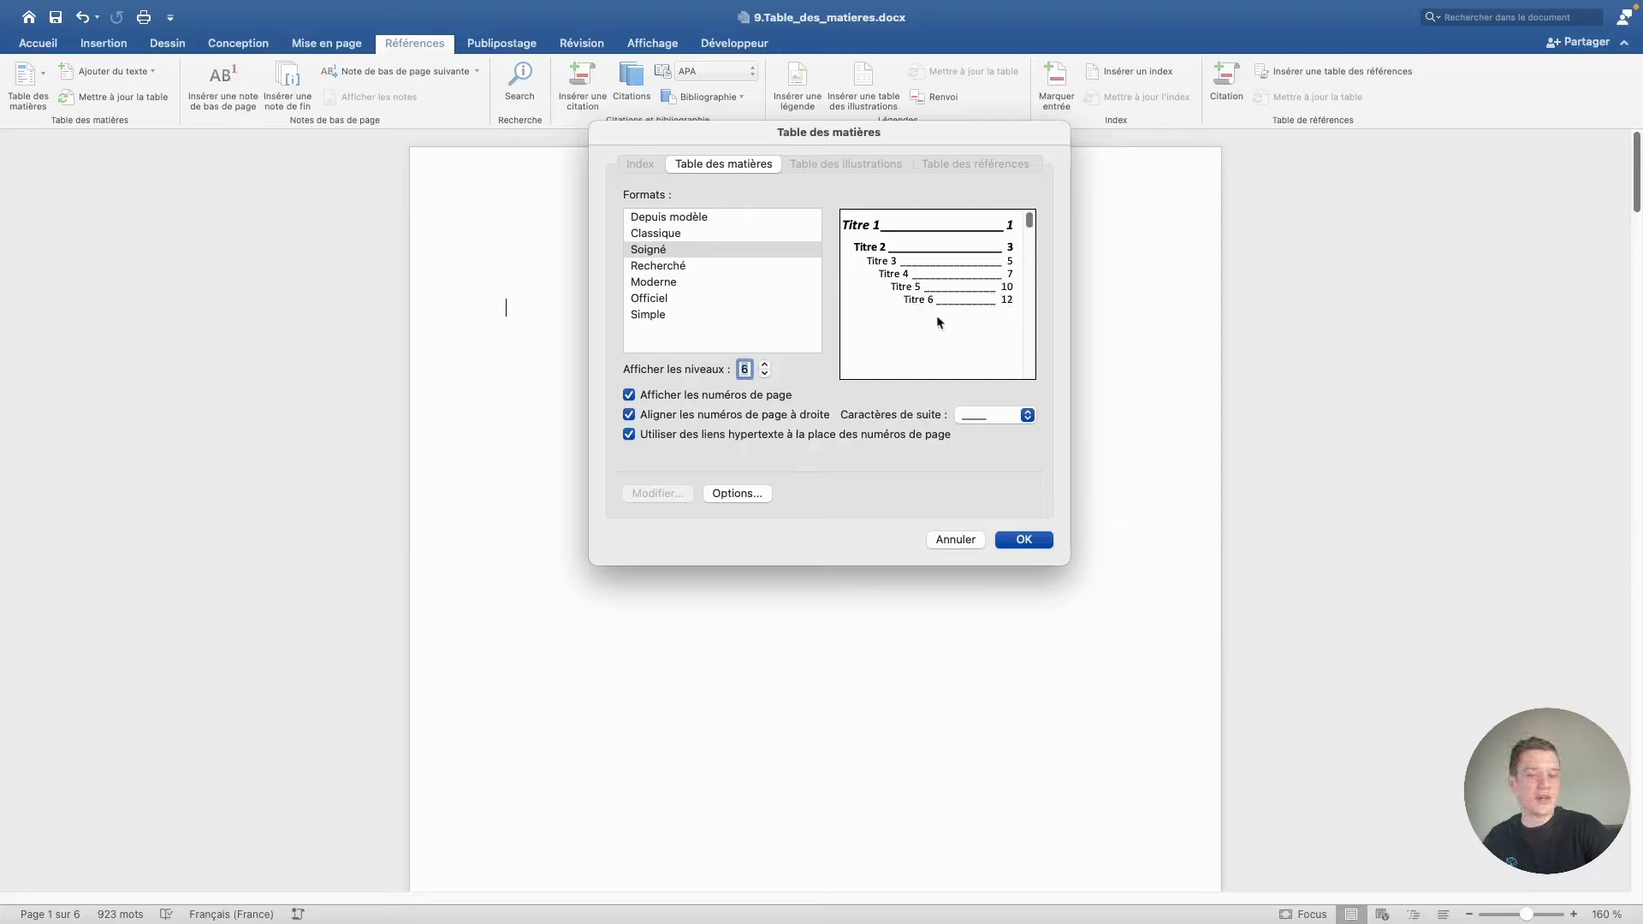
{"action": "left_click", "coordinate": [764, 374]}
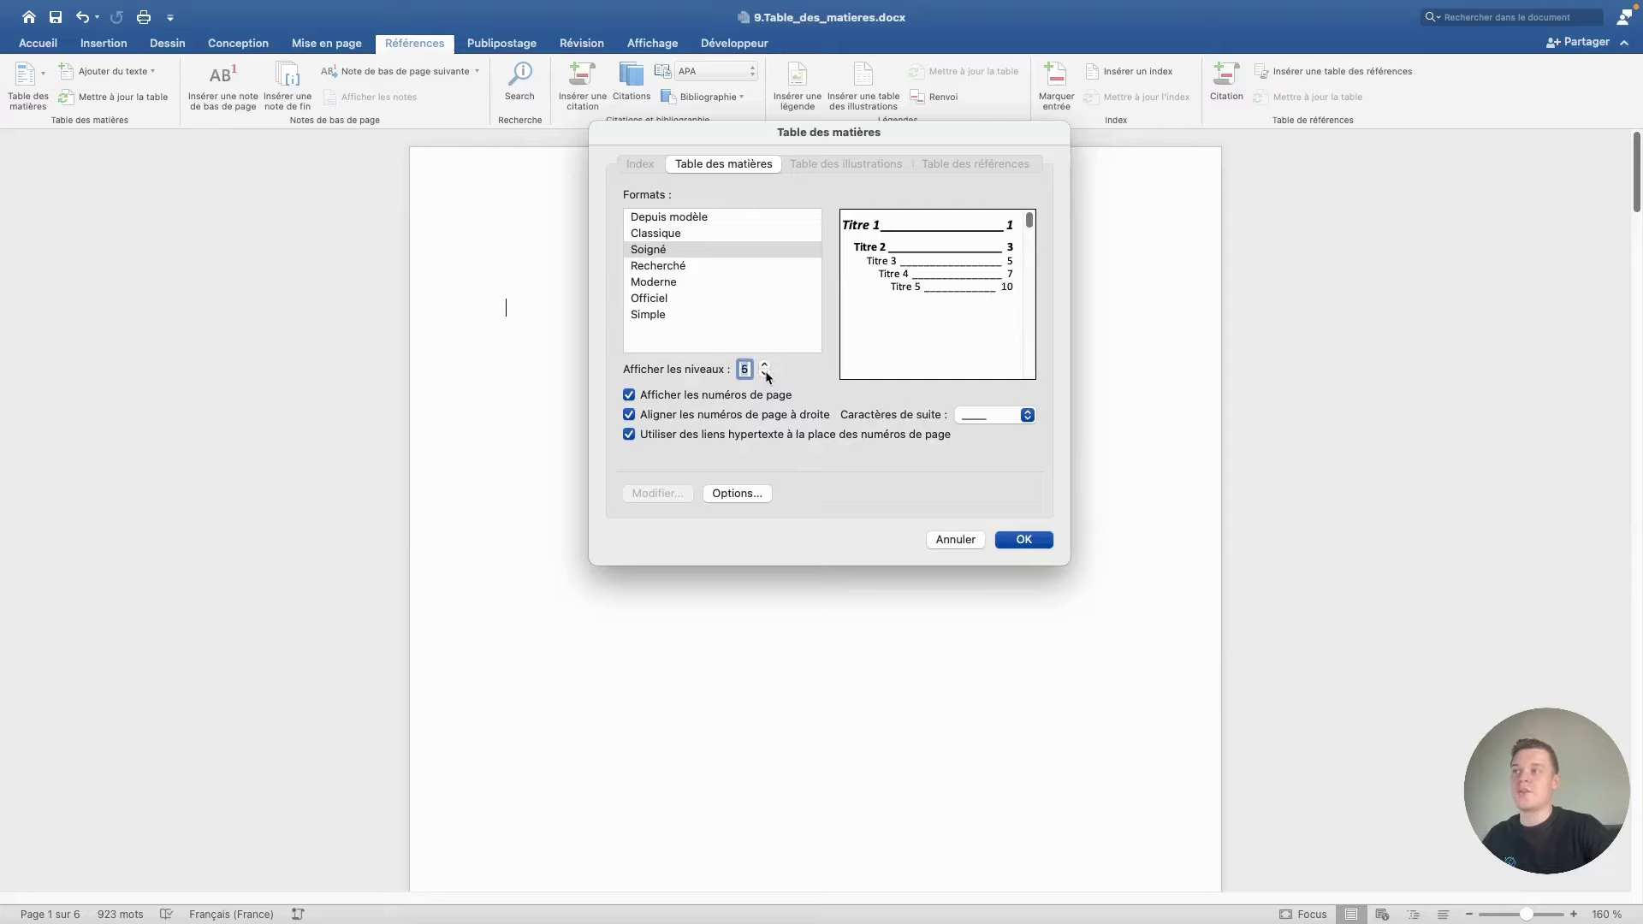
{"action": "left_click", "coordinate": [765, 375]}
{"action": "left_click", "coordinate": [766, 375]}
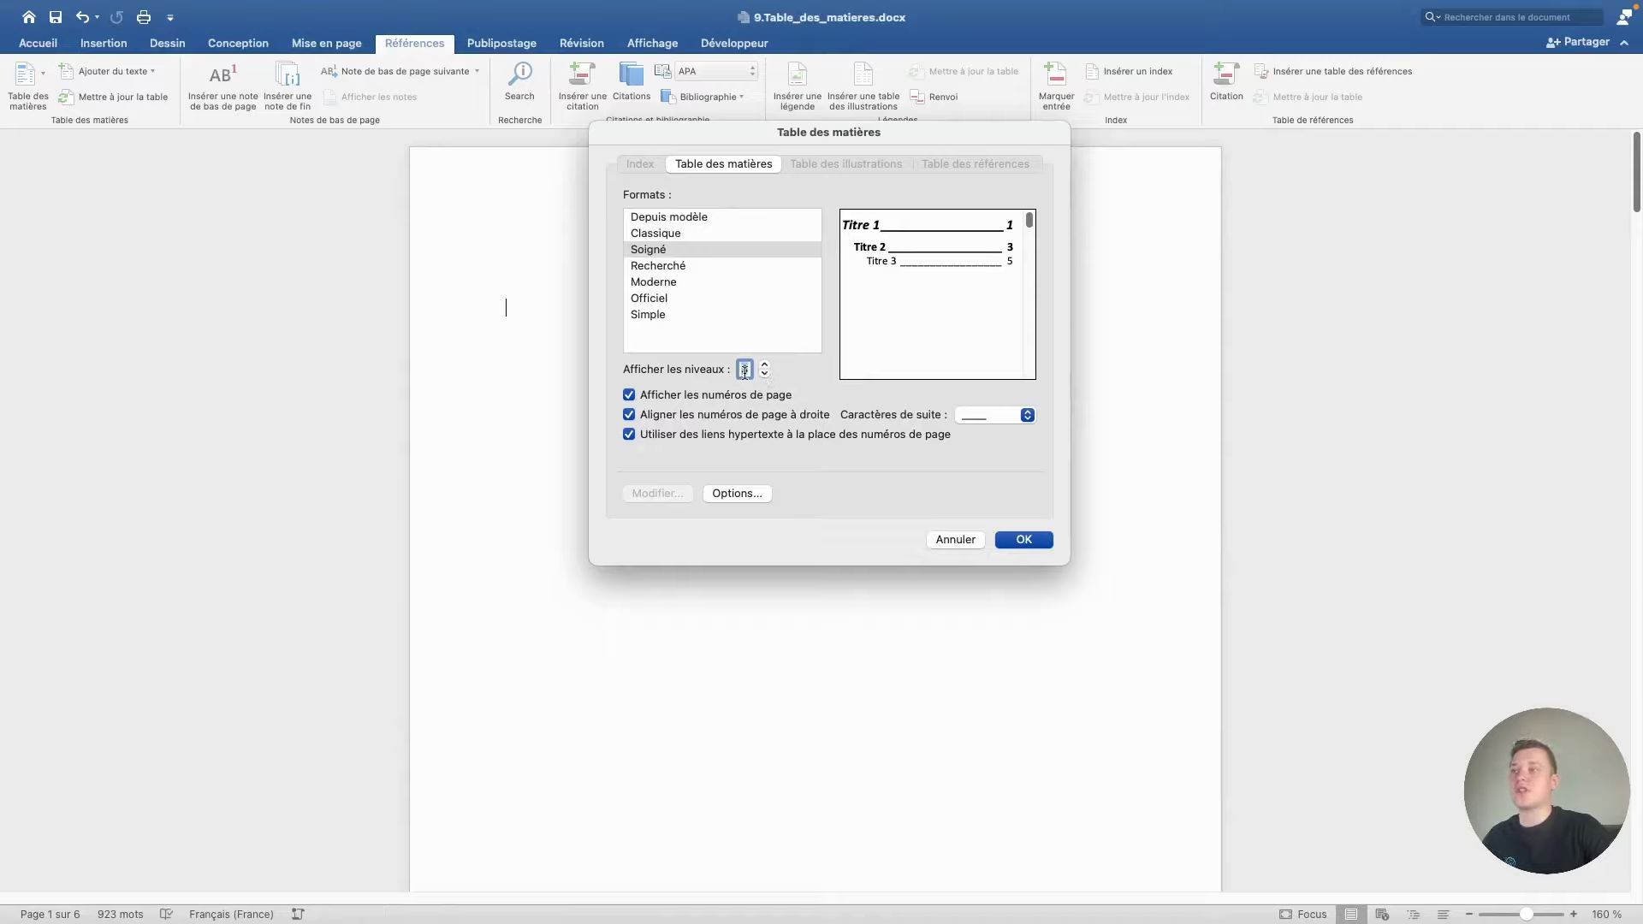
- Insert the configured table of contents and add a blank line between it and the SOMMAIRE title
{"action": "left_click", "coordinate": [1023, 541]}
{"action": "left_click", "coordinate": [947, 274]}
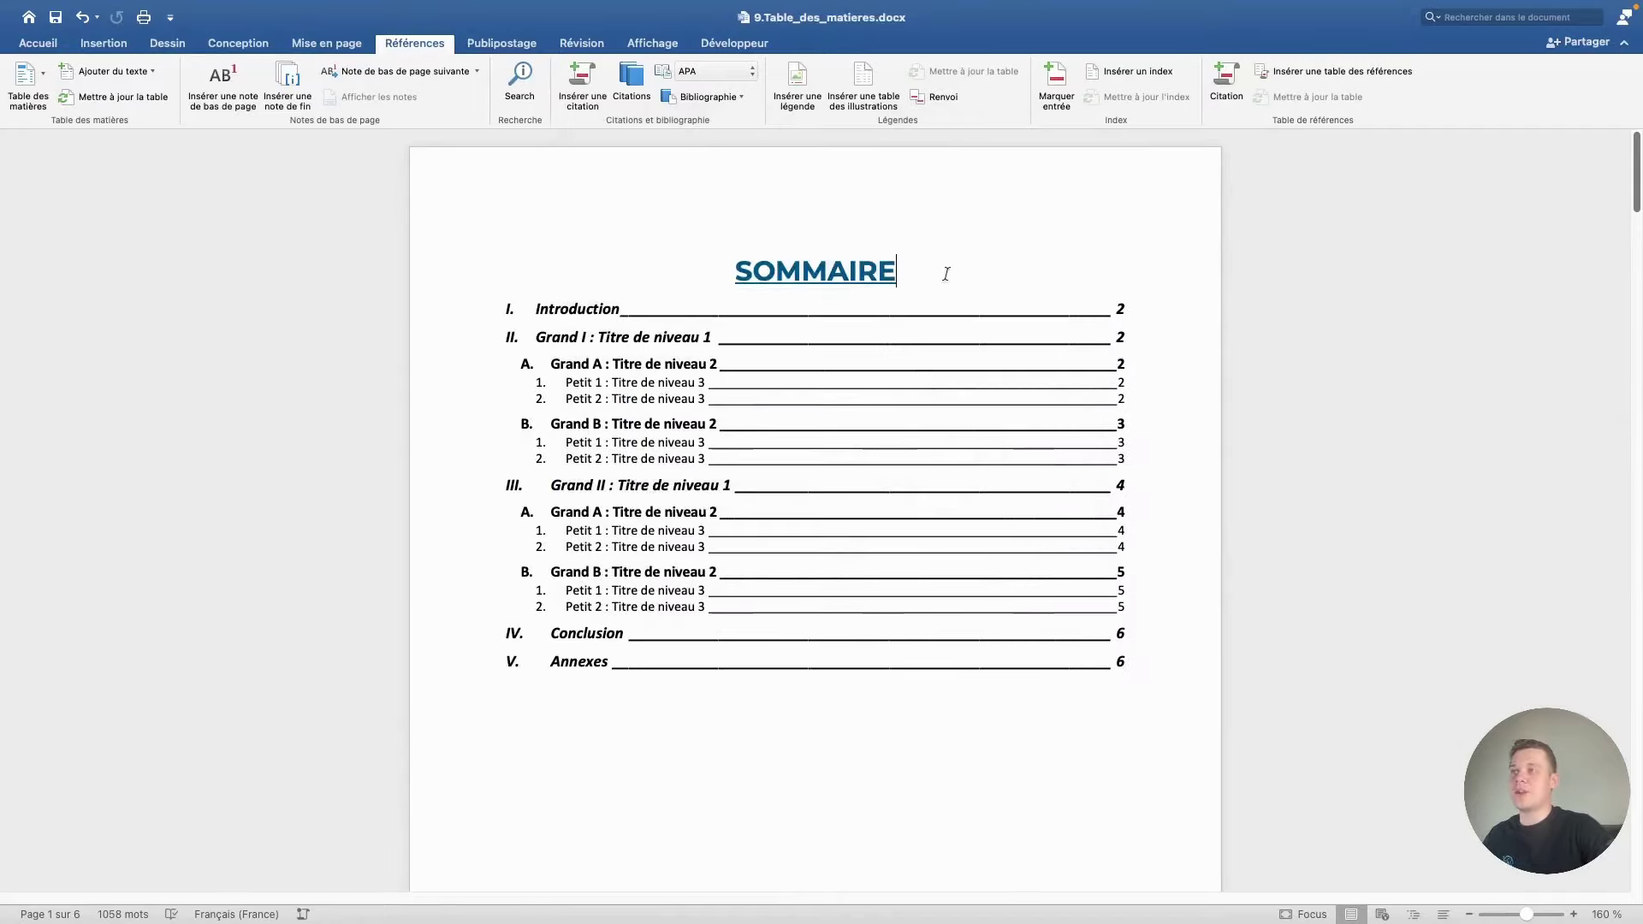
{"action": "key", "text": "Return"}
{"action": "scroll", "coordinate": [865, 441], "scroll_direction": "down", "scroll_amount": 3}
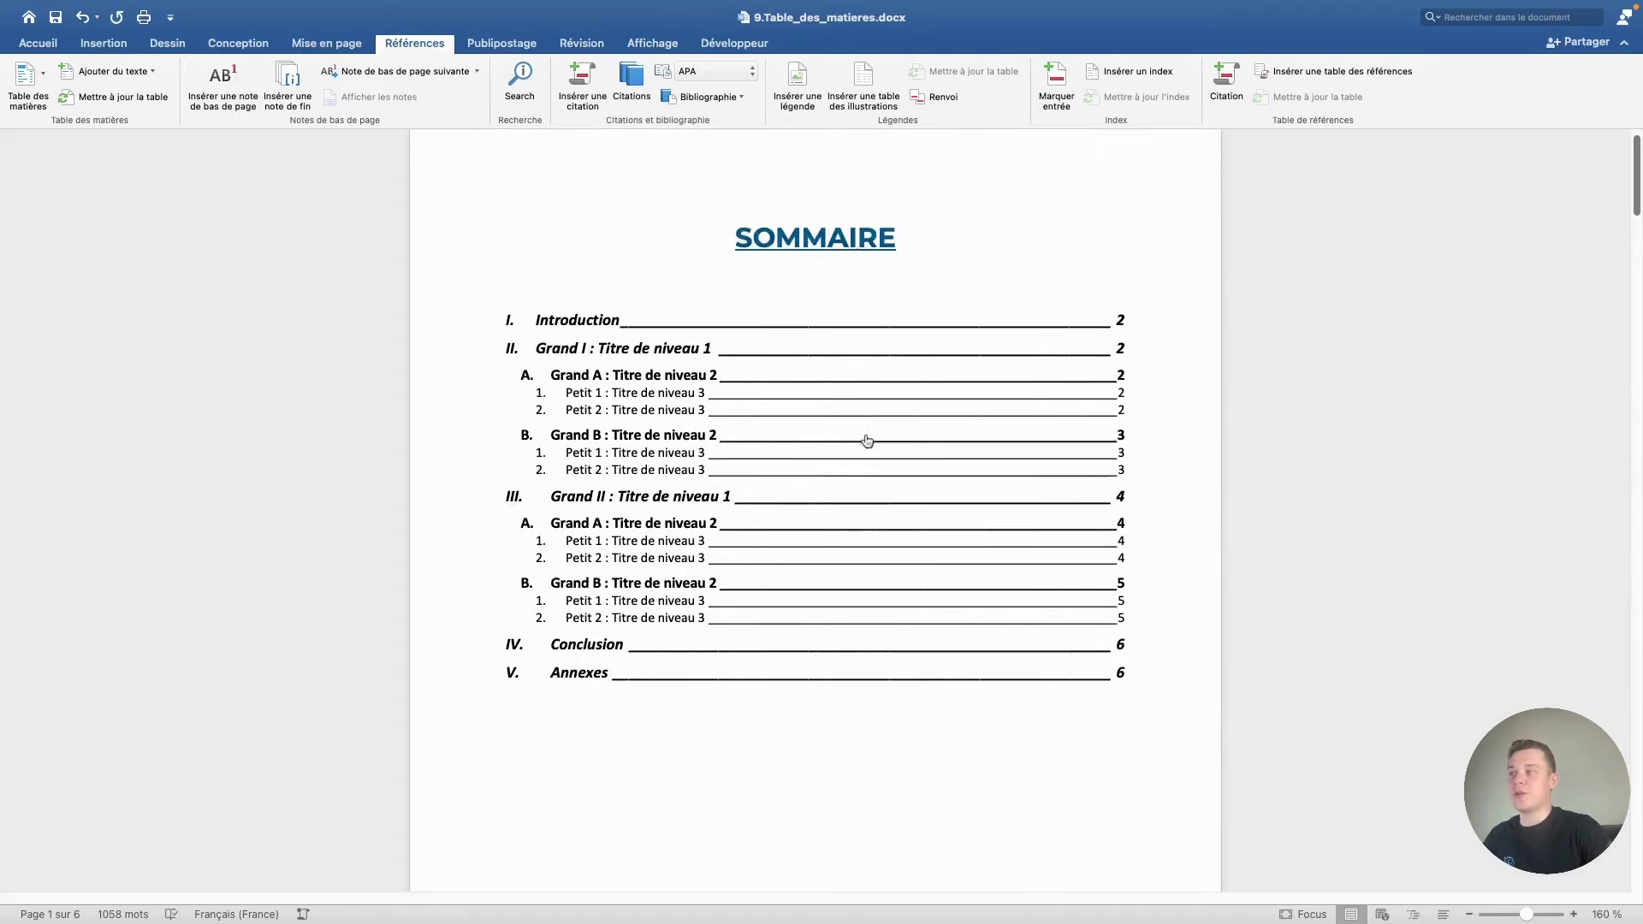
- Follow the "Grand II : Titre de niveau 1" entry in the table of contents to its heading and return to the SOMMAIRE page
{"action": "scroll", "coordinate": [810, 396], "scroll_direction": "up", "scroll_amount": 3}
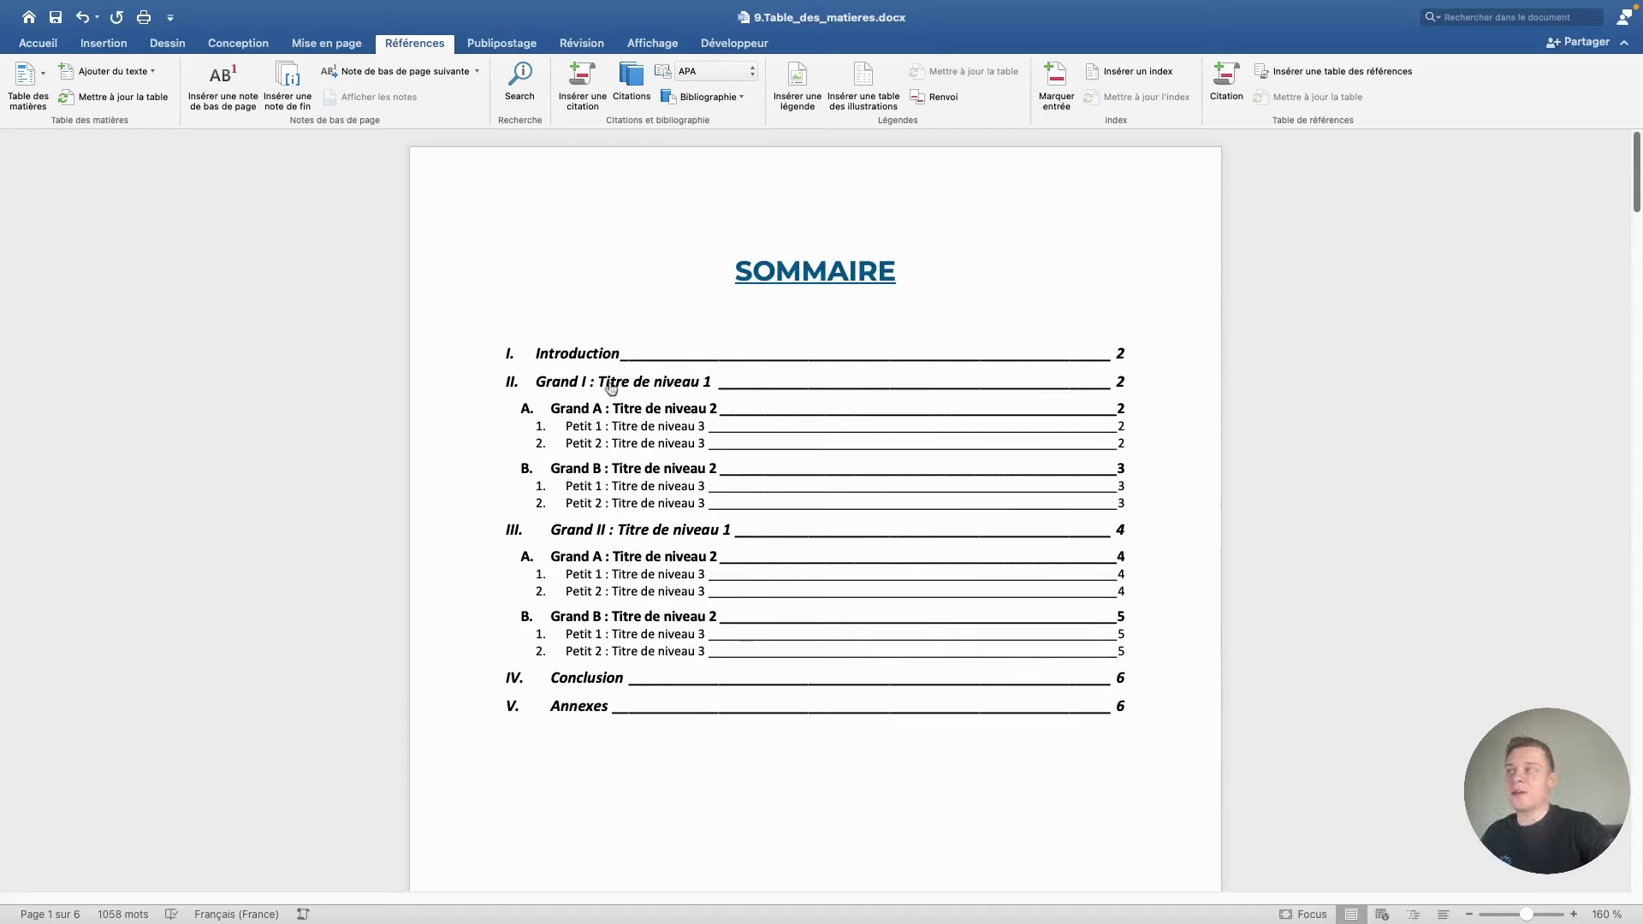
{"action": "left_click", "coordinate": [659, 532]}
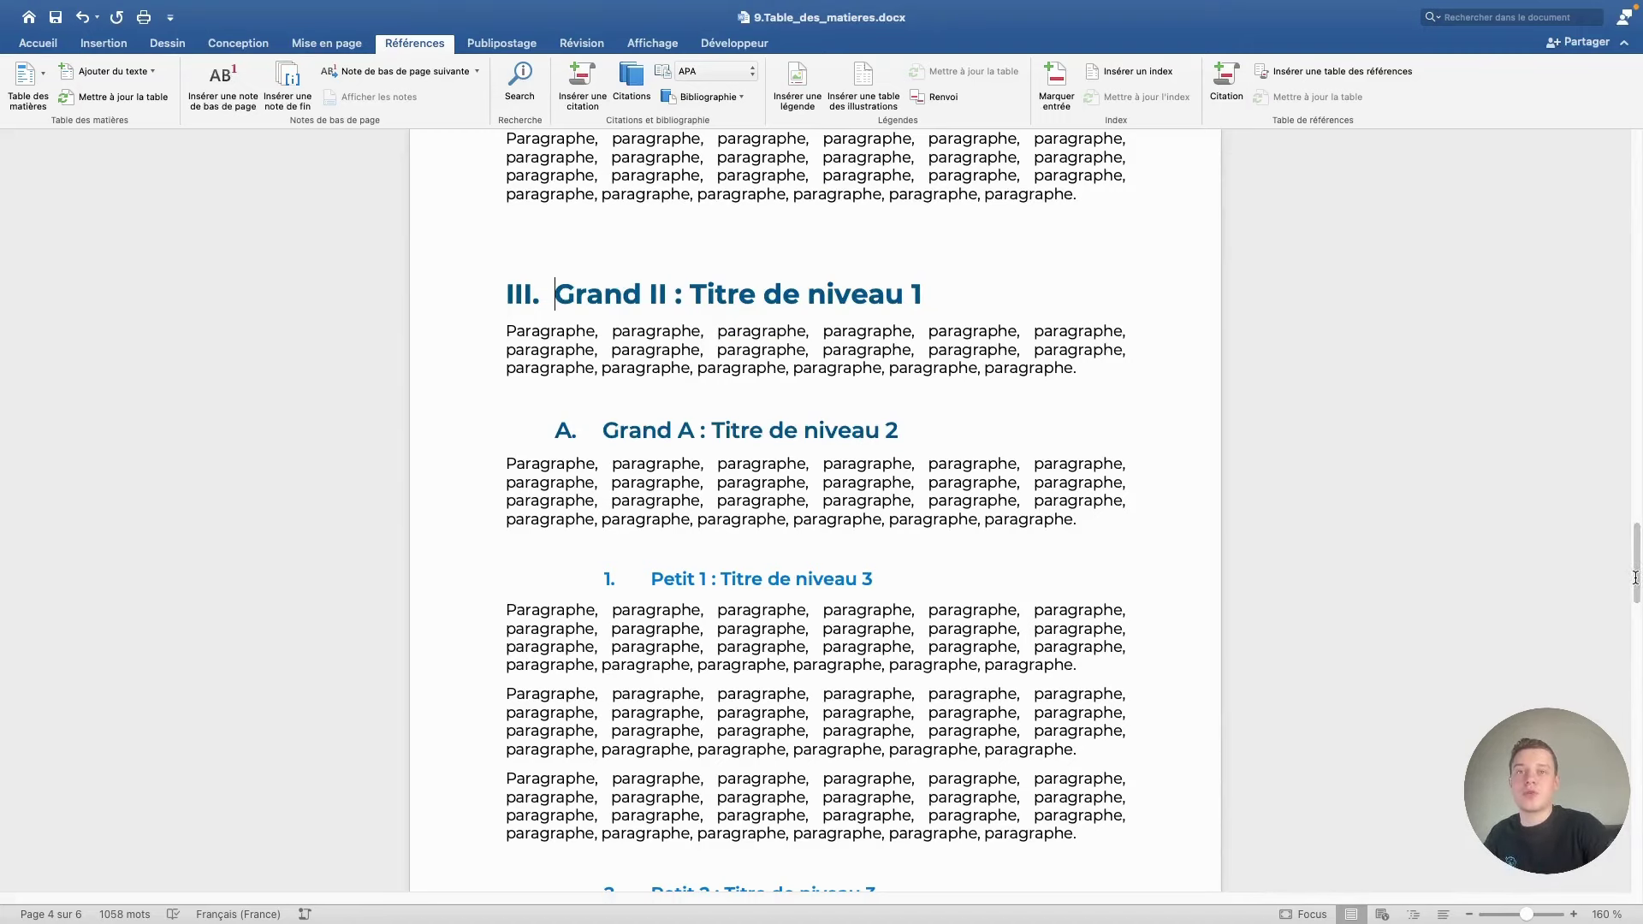
{"action": "left_click_drag", "start_coordinate": [1636, 563], "coordinate": [1636, 171]}
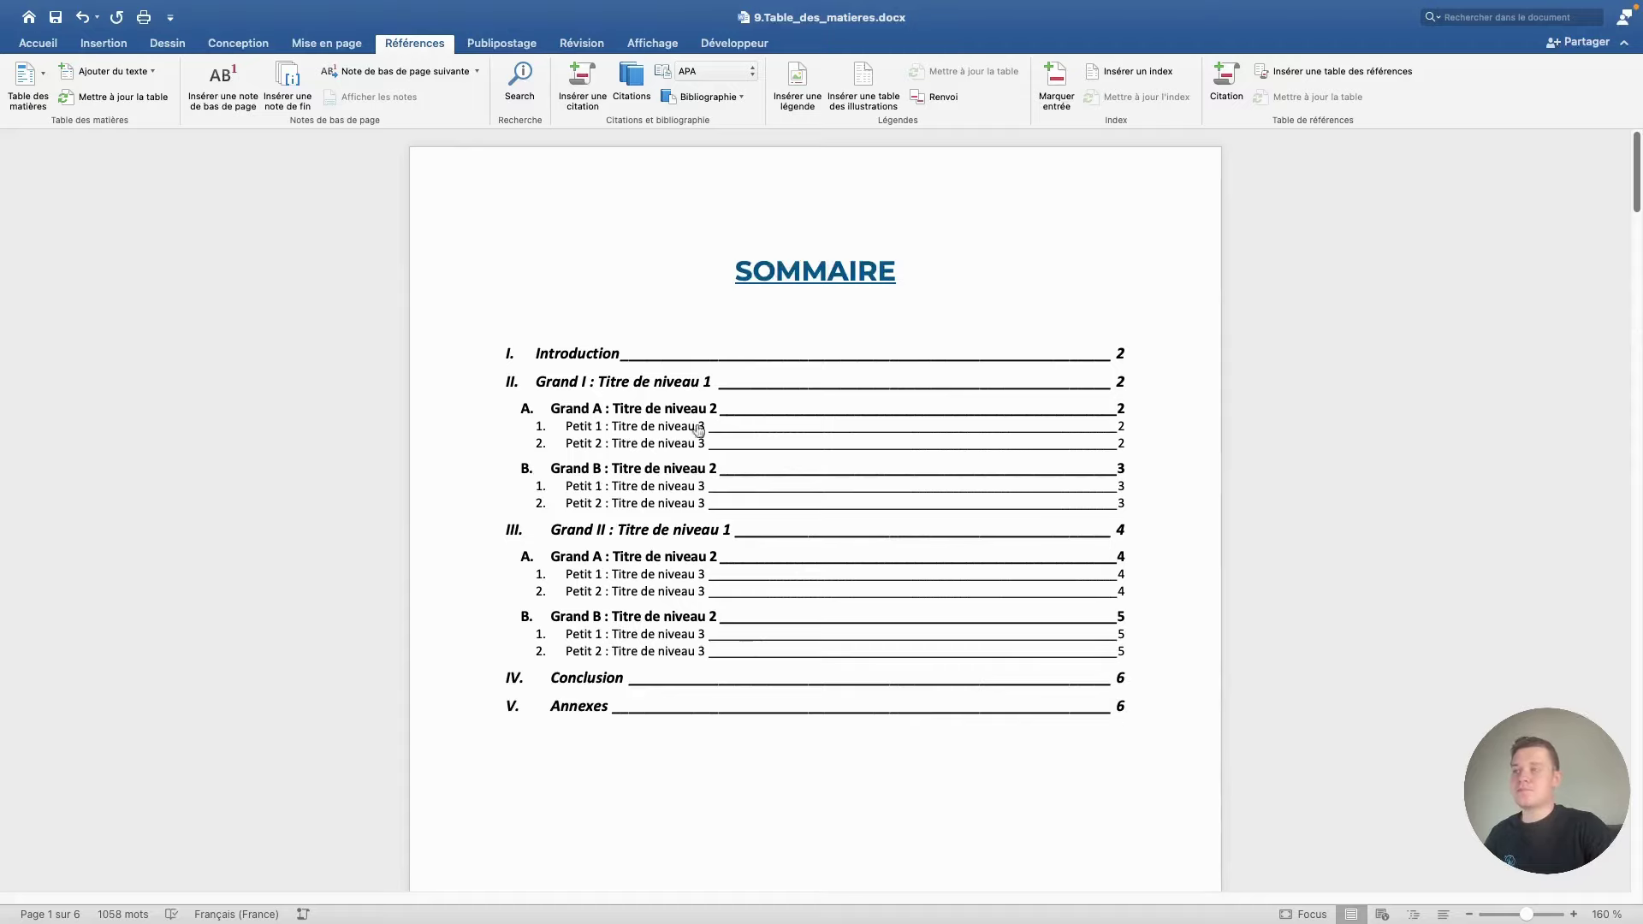
- Replace the heading text "Grand I : Titre de niveau 1" on page 2 with "Formation Microsoft Word"
{"action": "scroll", "coordinate": [690, 491], "scroll_direction": "down", "scroll_amount": 10}
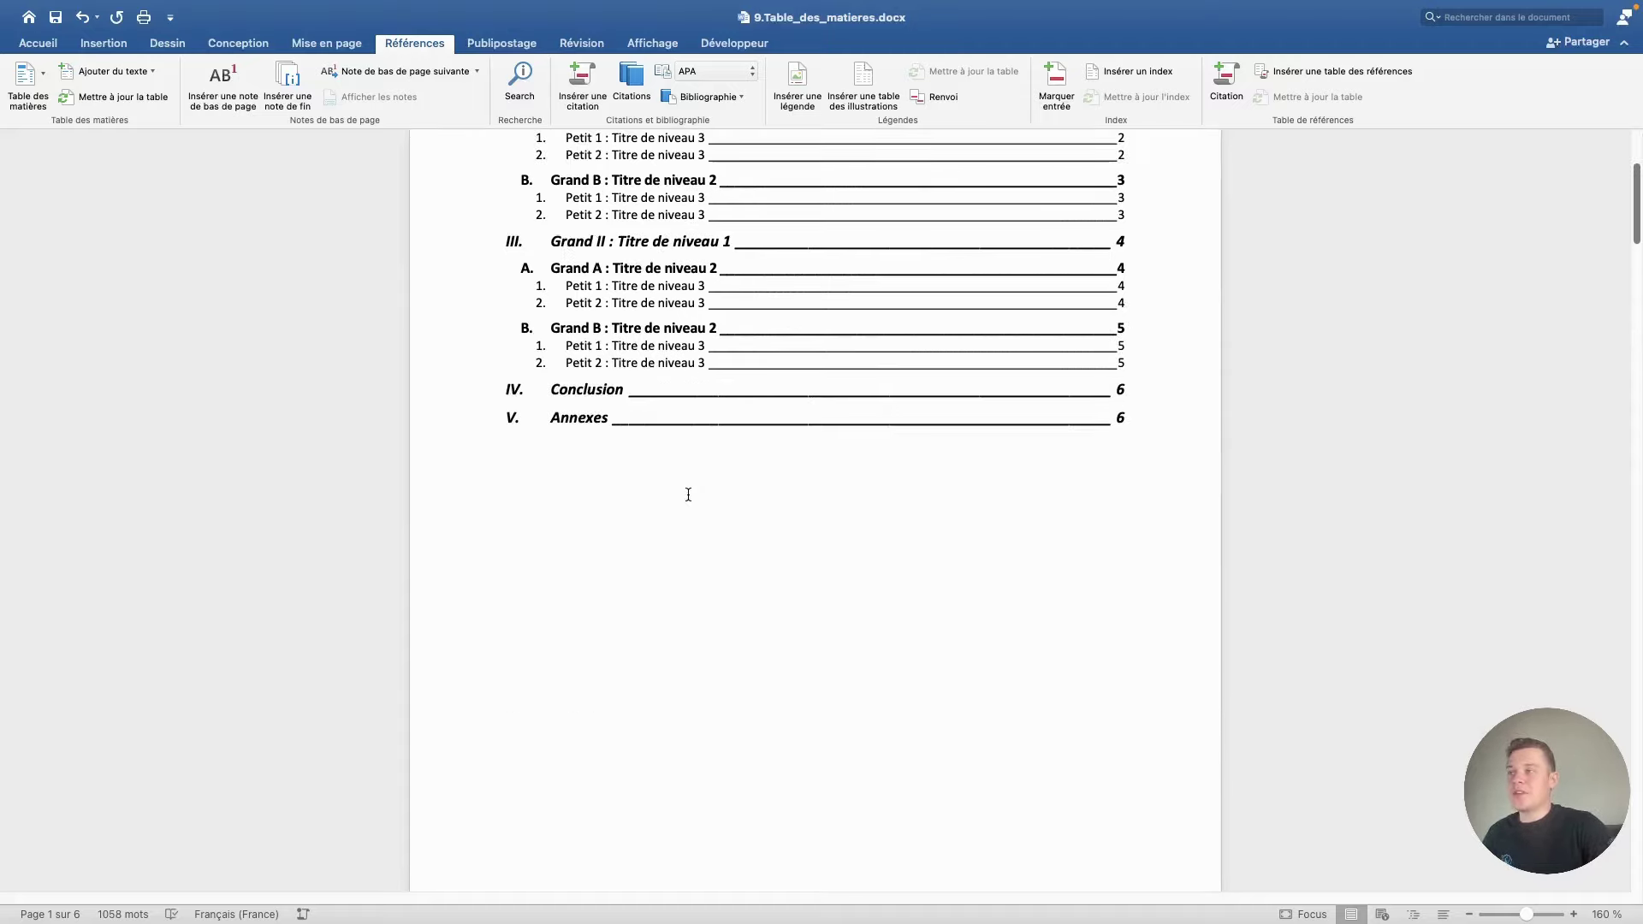
{"action": "scroll", "coordinate": [709, 493], "scroll_direction": "down", "scroll_amount": 10}
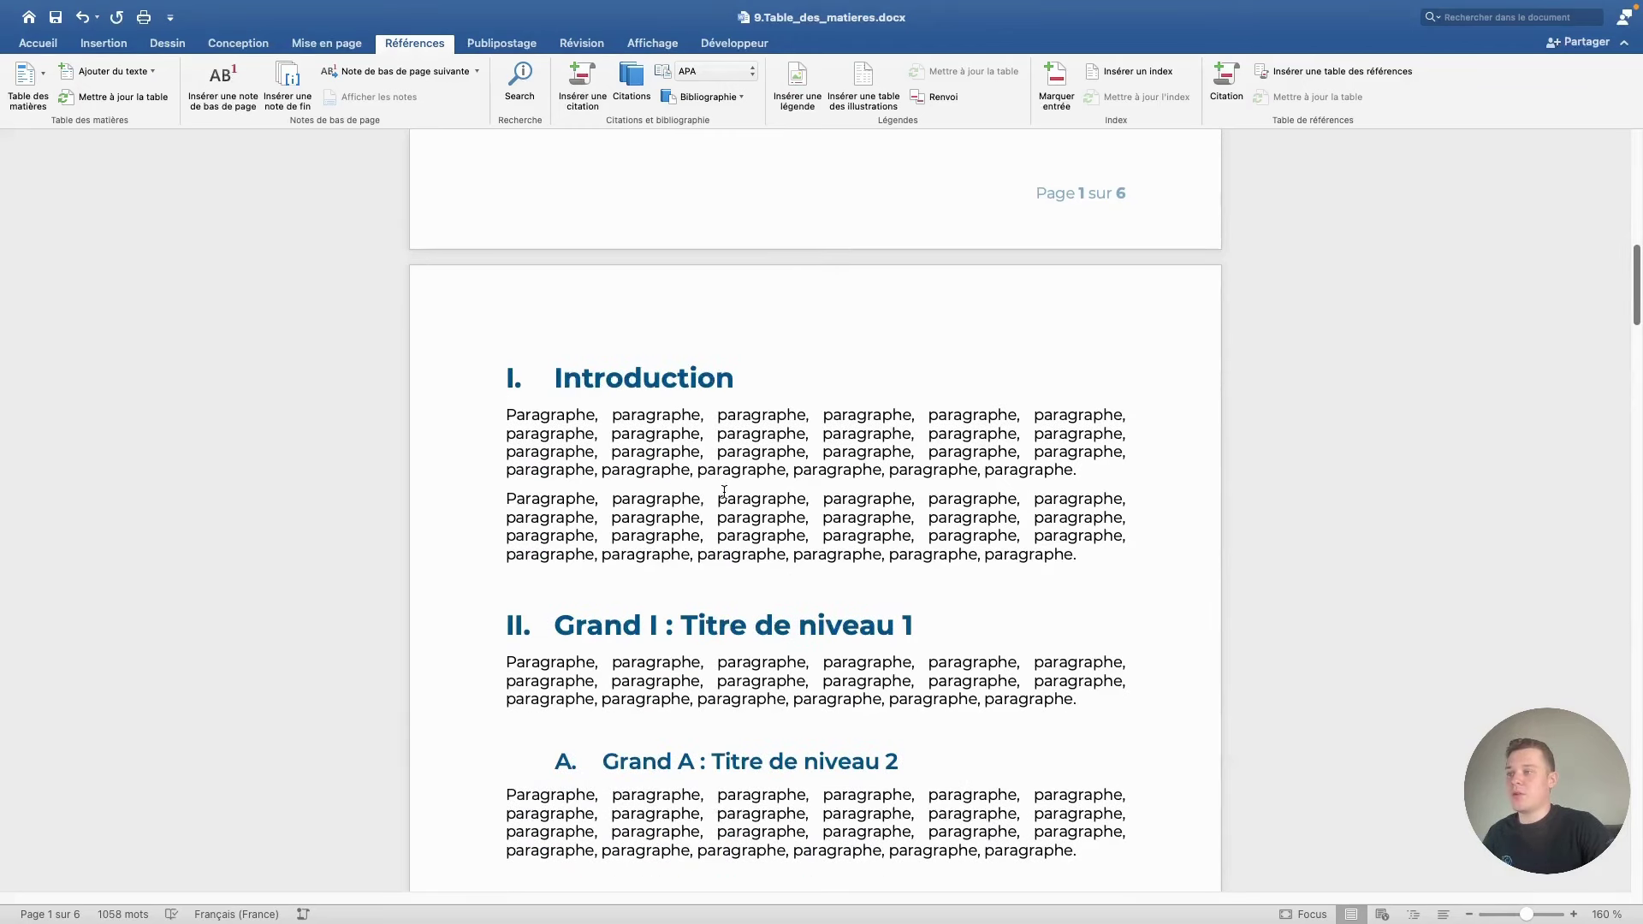
{"action": "scroll", "coordinate": [817, 411], "scroll_direction": "down", "scroll_amount": 4}
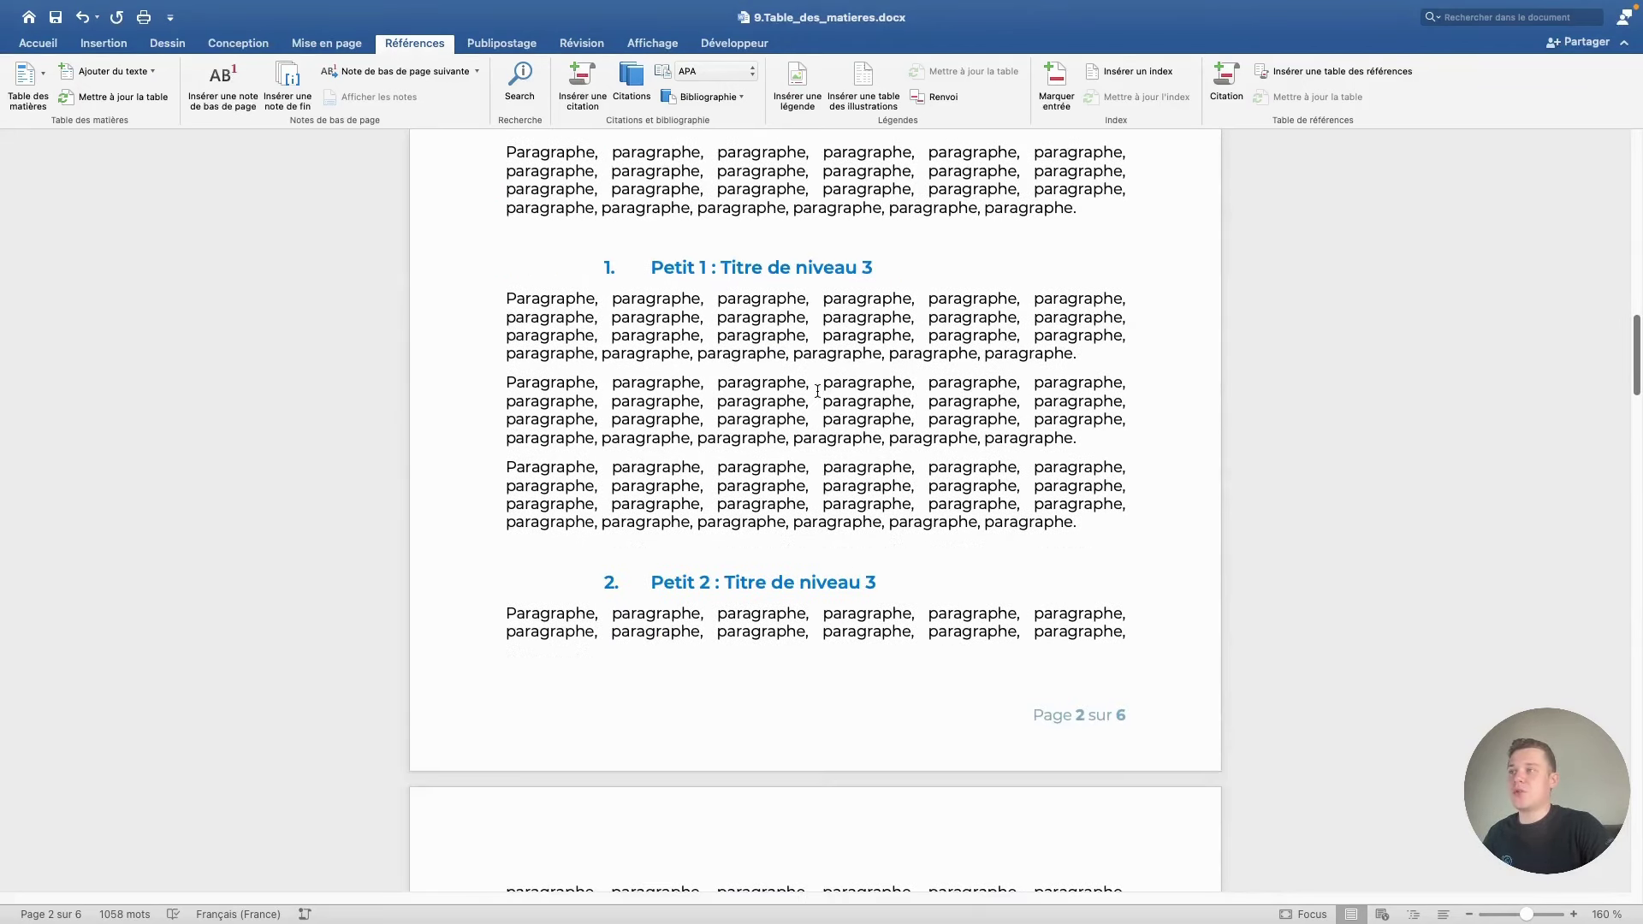
{"action": "scroll", "coordinate": [832, 484], "scroll_direction": "up", "scroll_amount": 6}
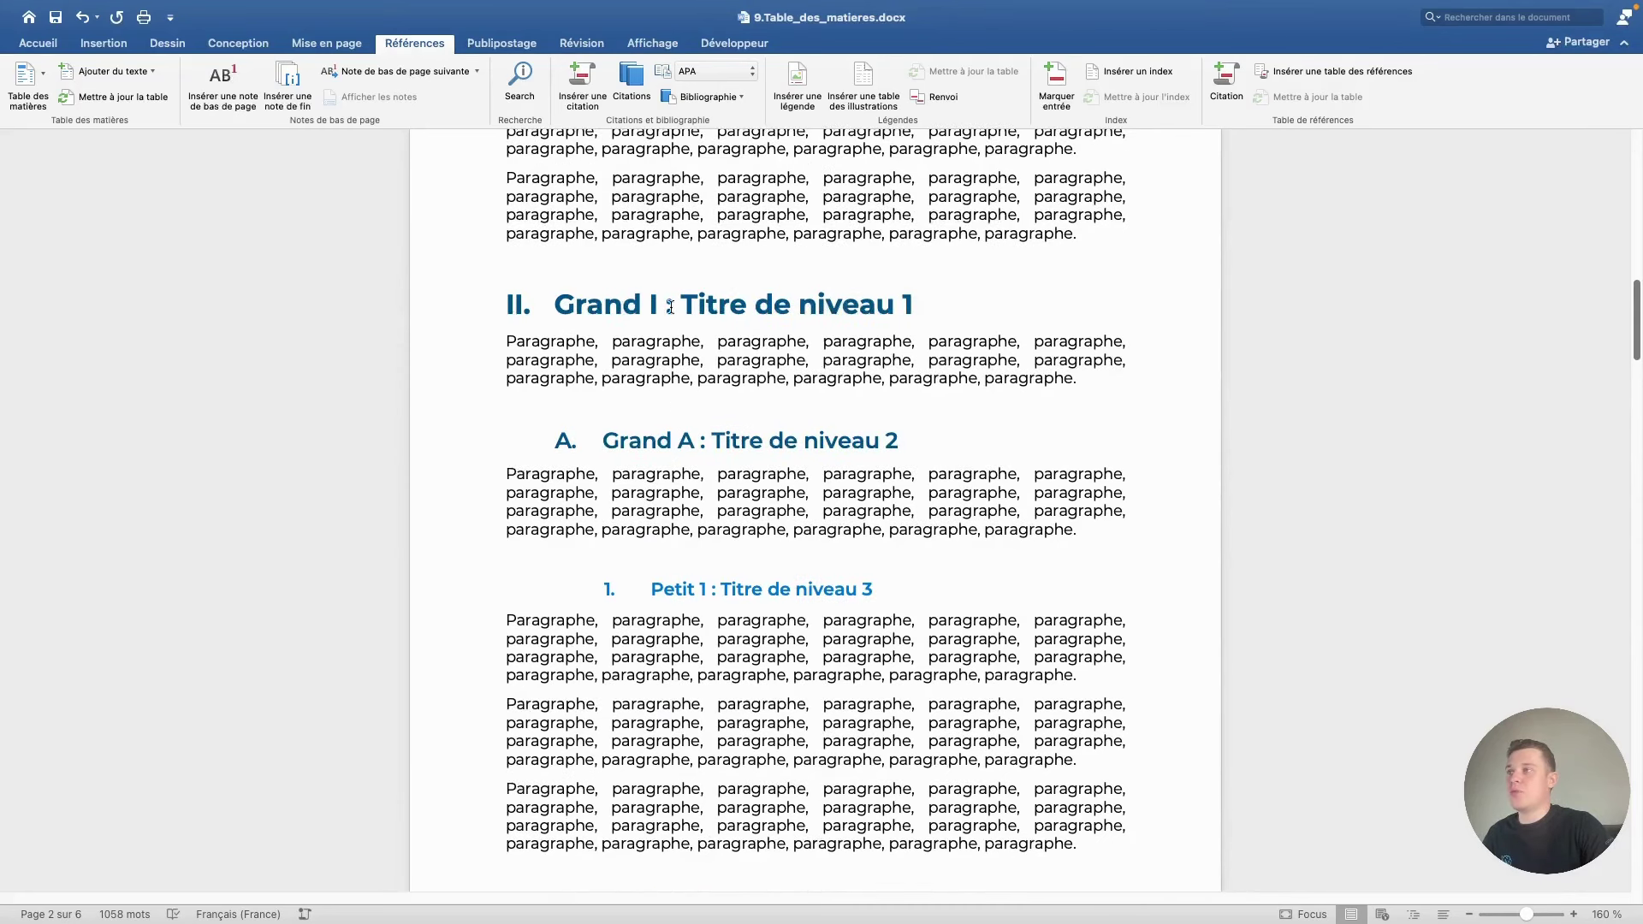
{"action": "triple_click", "coordinate": [639, 299]}
{"action": "type", "text": "Fo"}
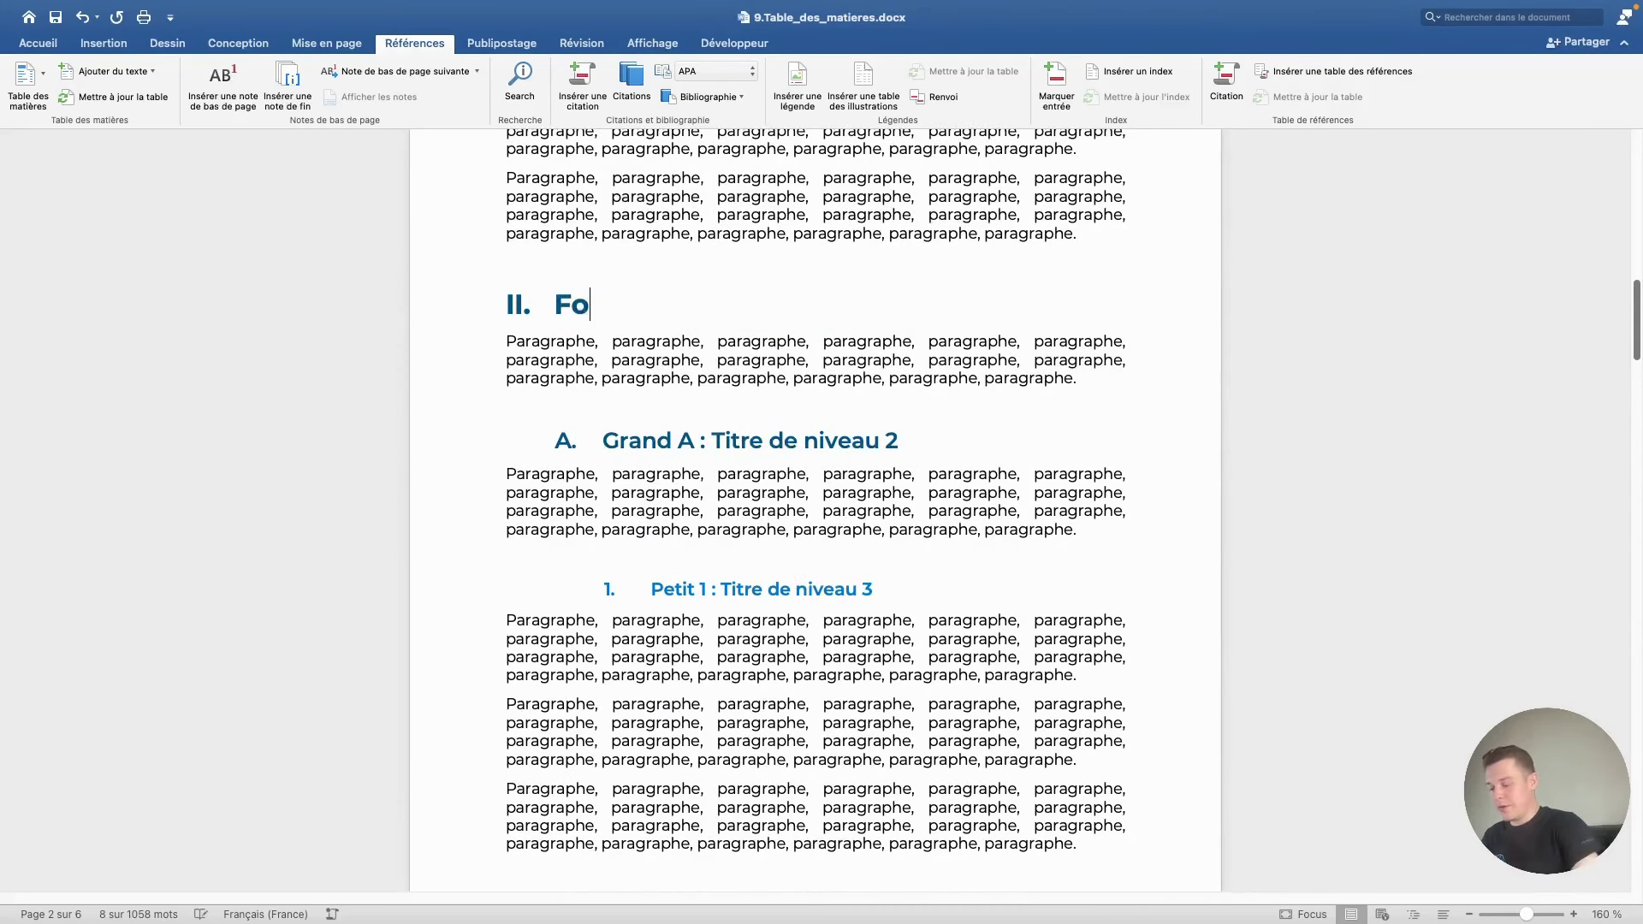
{"action": "type", "text": "rmation Micro"}
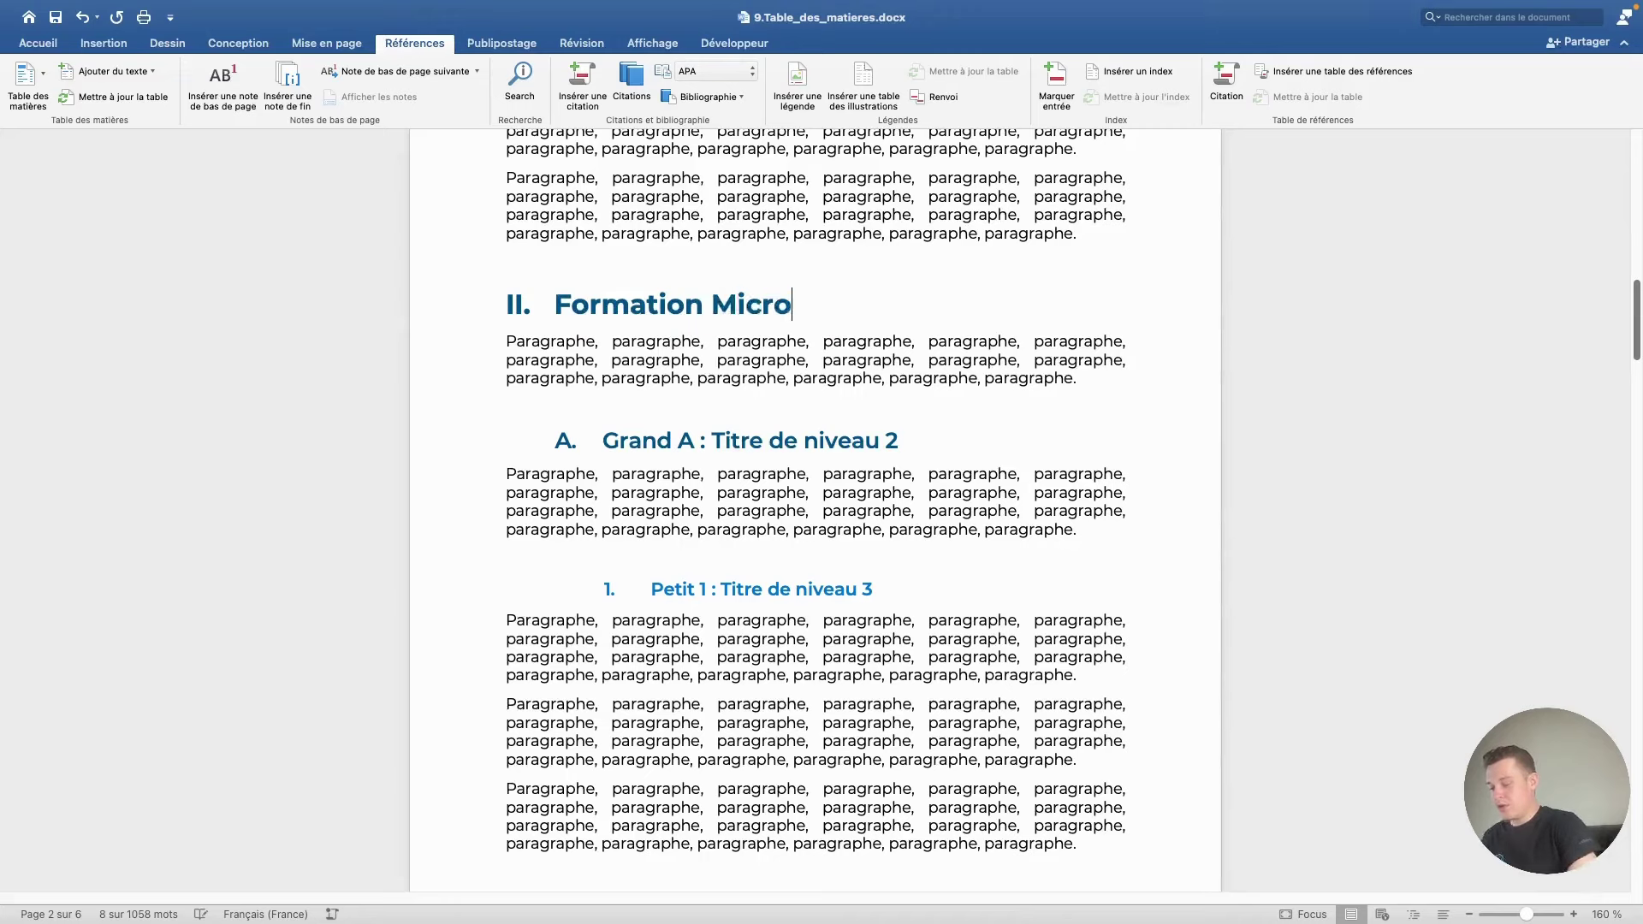
{"action": "type", "text": "soft Word "}
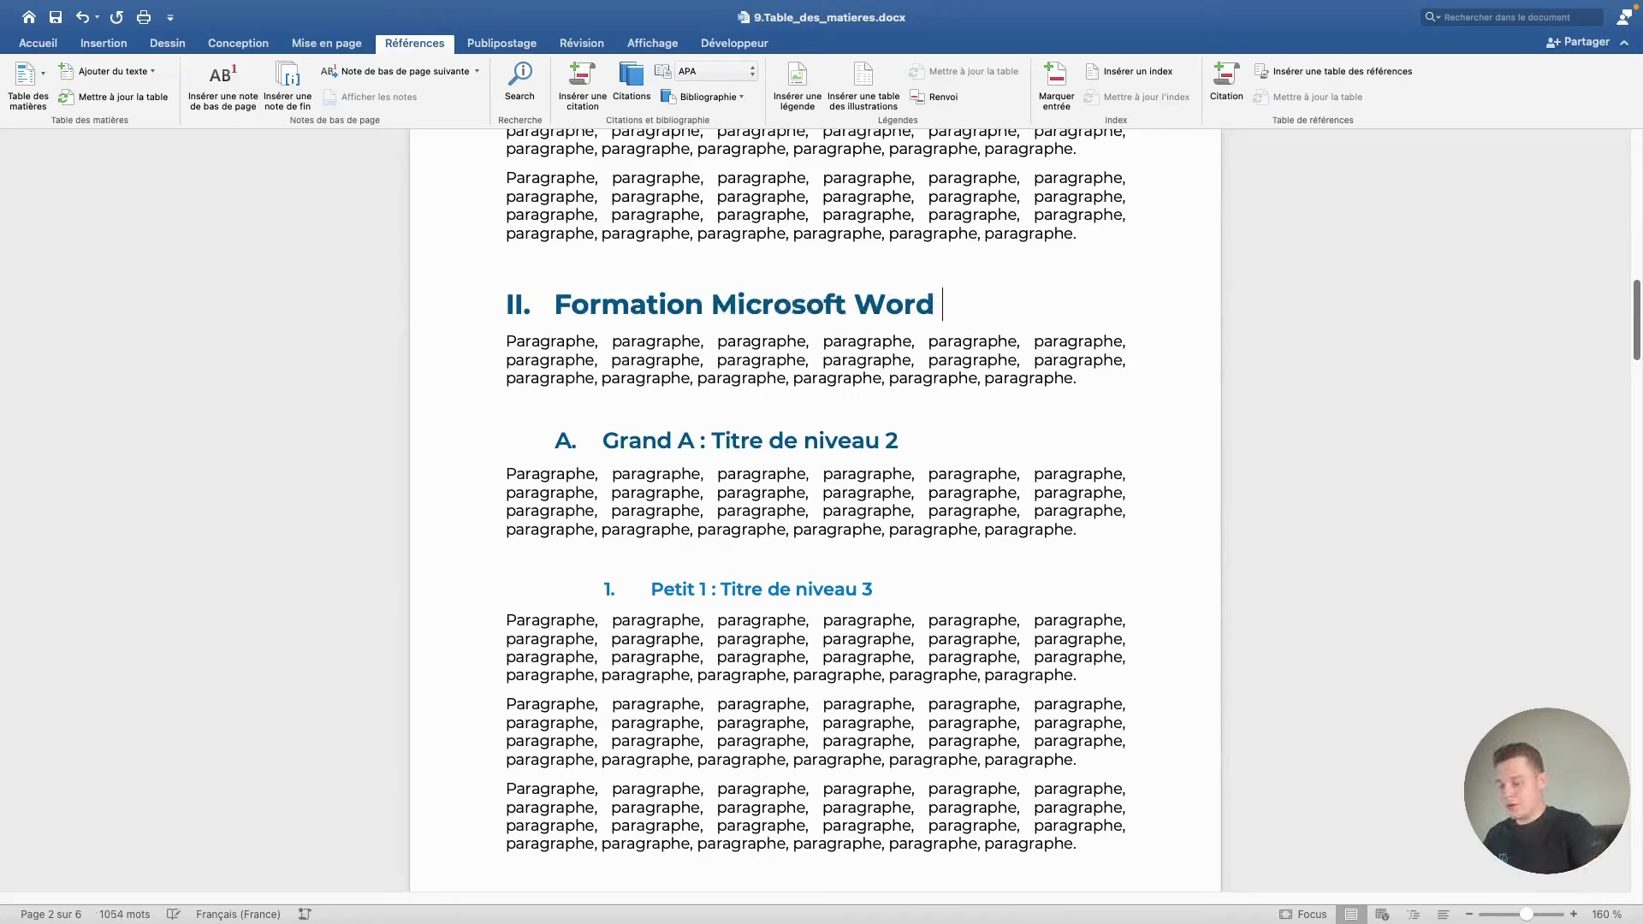
- Append "chez Morpheus" to the "Formation Microsoft Word" heading and update the table of contents on the SOMMAIRE page
{"action": "type", "text": "chez Morpheus"}
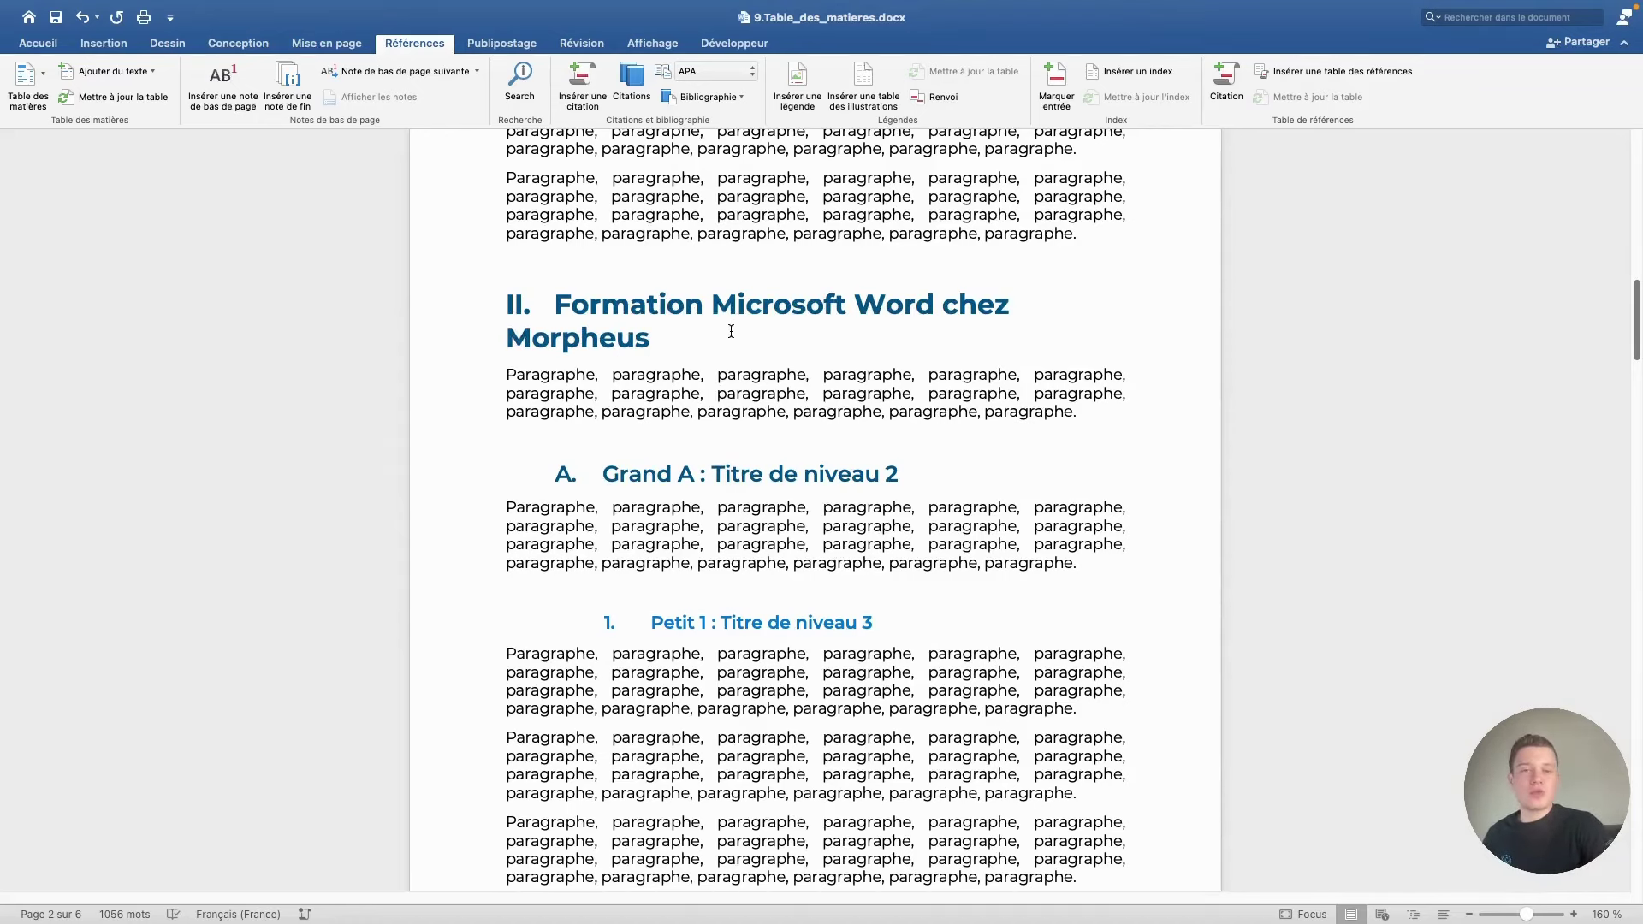
{"action": "scroll", "coordinate": [650, 342], "scroll_direction": "up", "scroll_amount": 10}
{"action": "scroll", "coordinate": [640, 344], "scroll_direction": "up", "scroll_amount": 8}
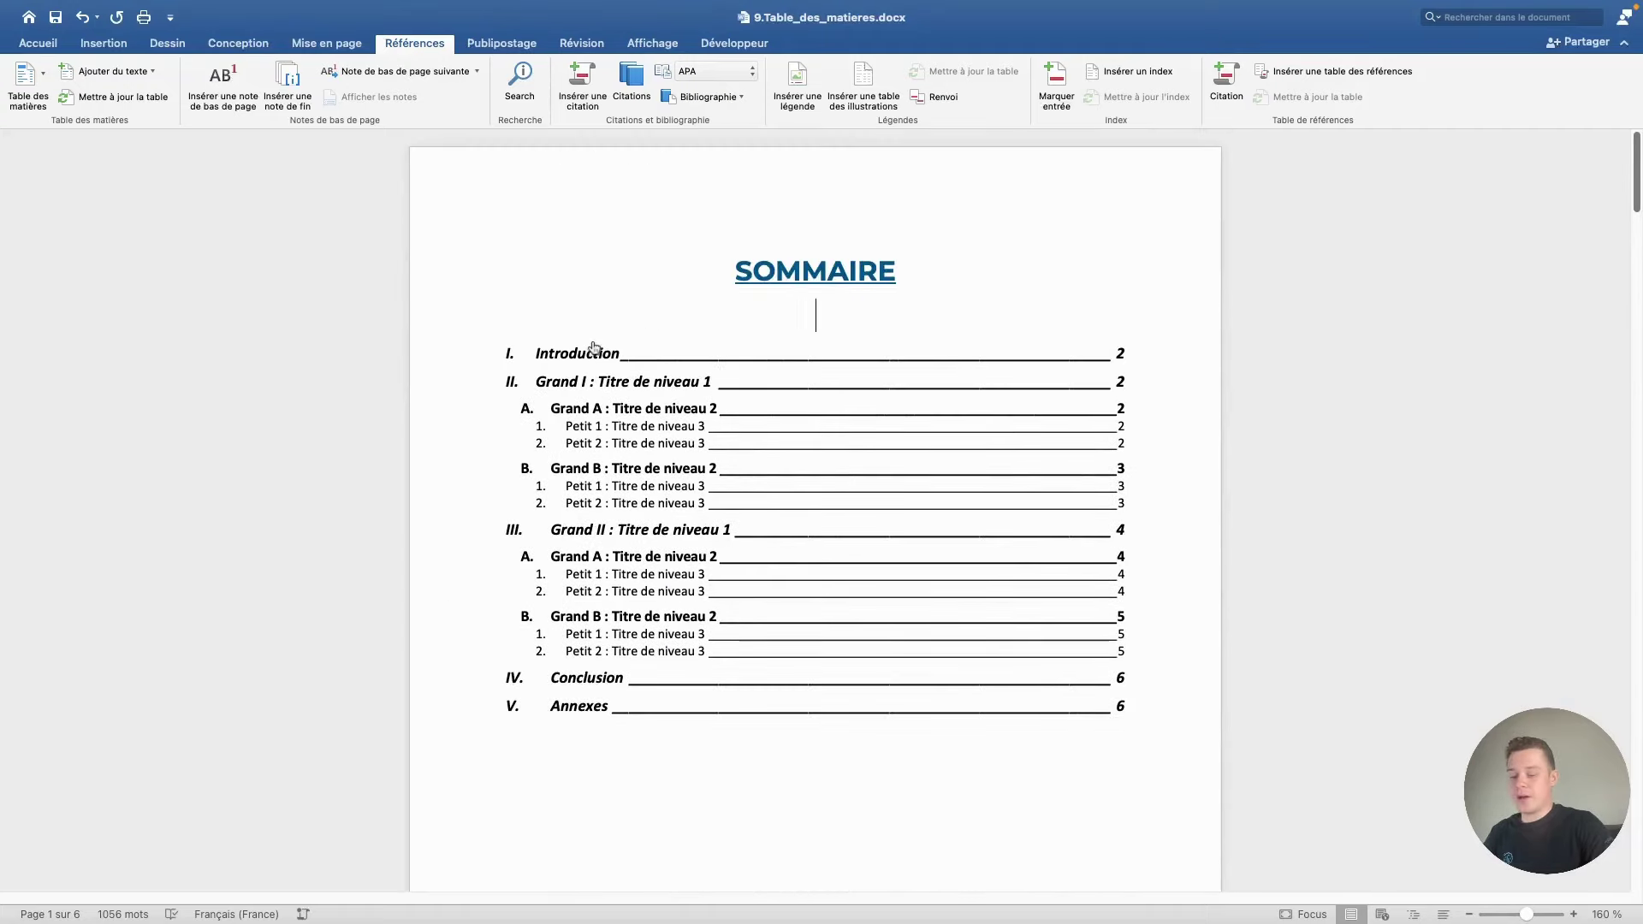
{"action": "right_click", "coordinate": [637, 369]}
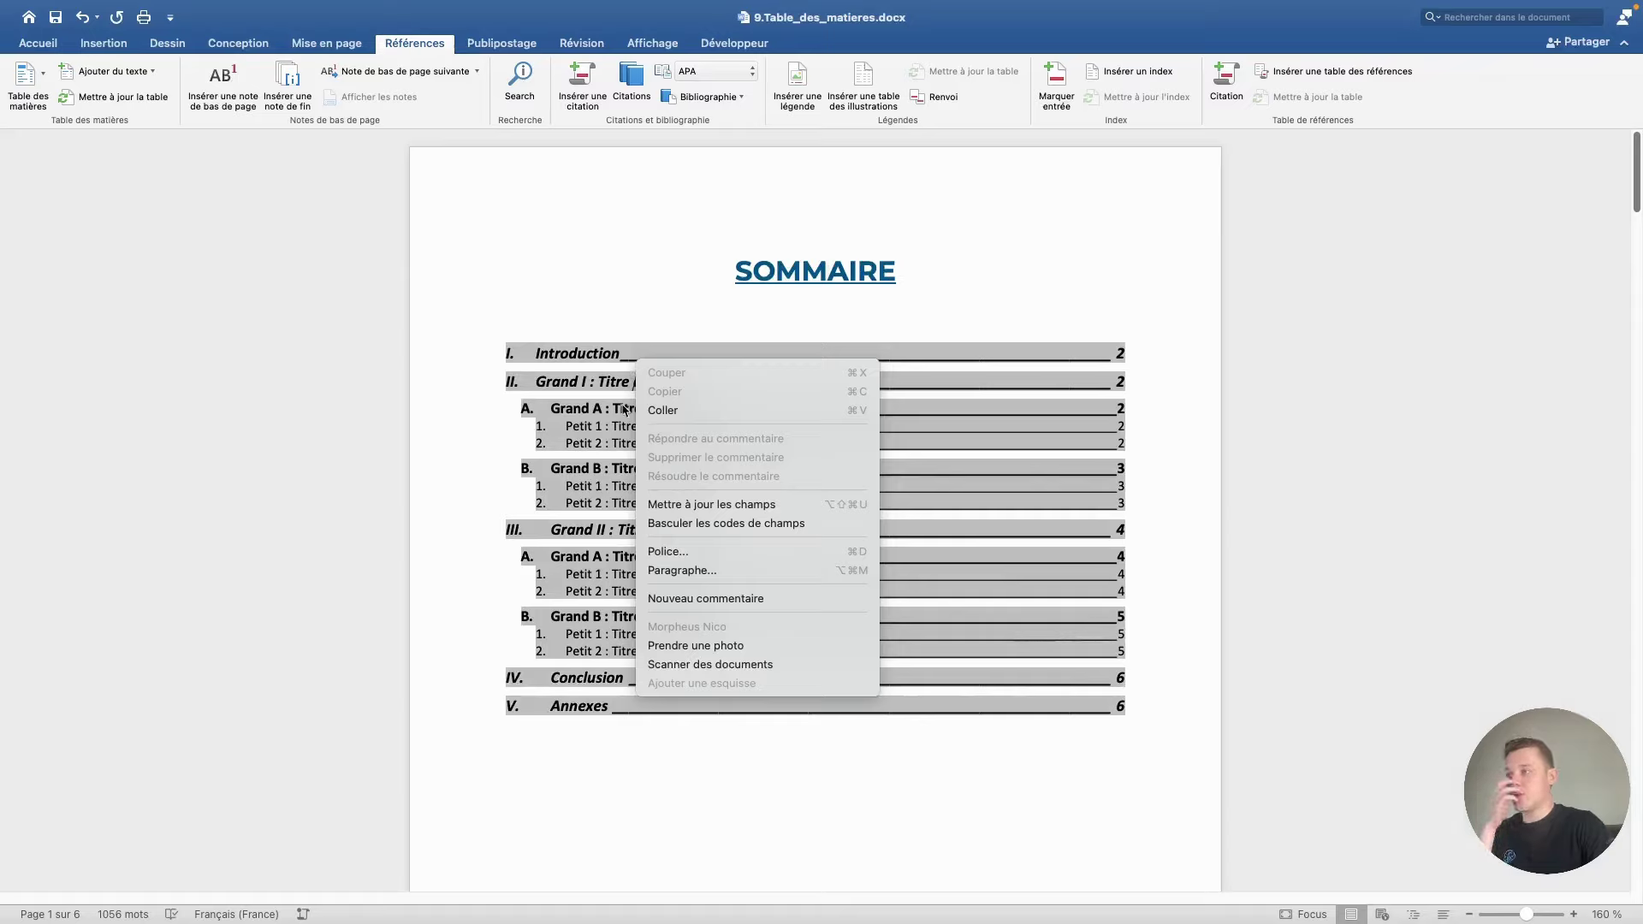
{"action": "left_click", "coordinate": [718, 509]}
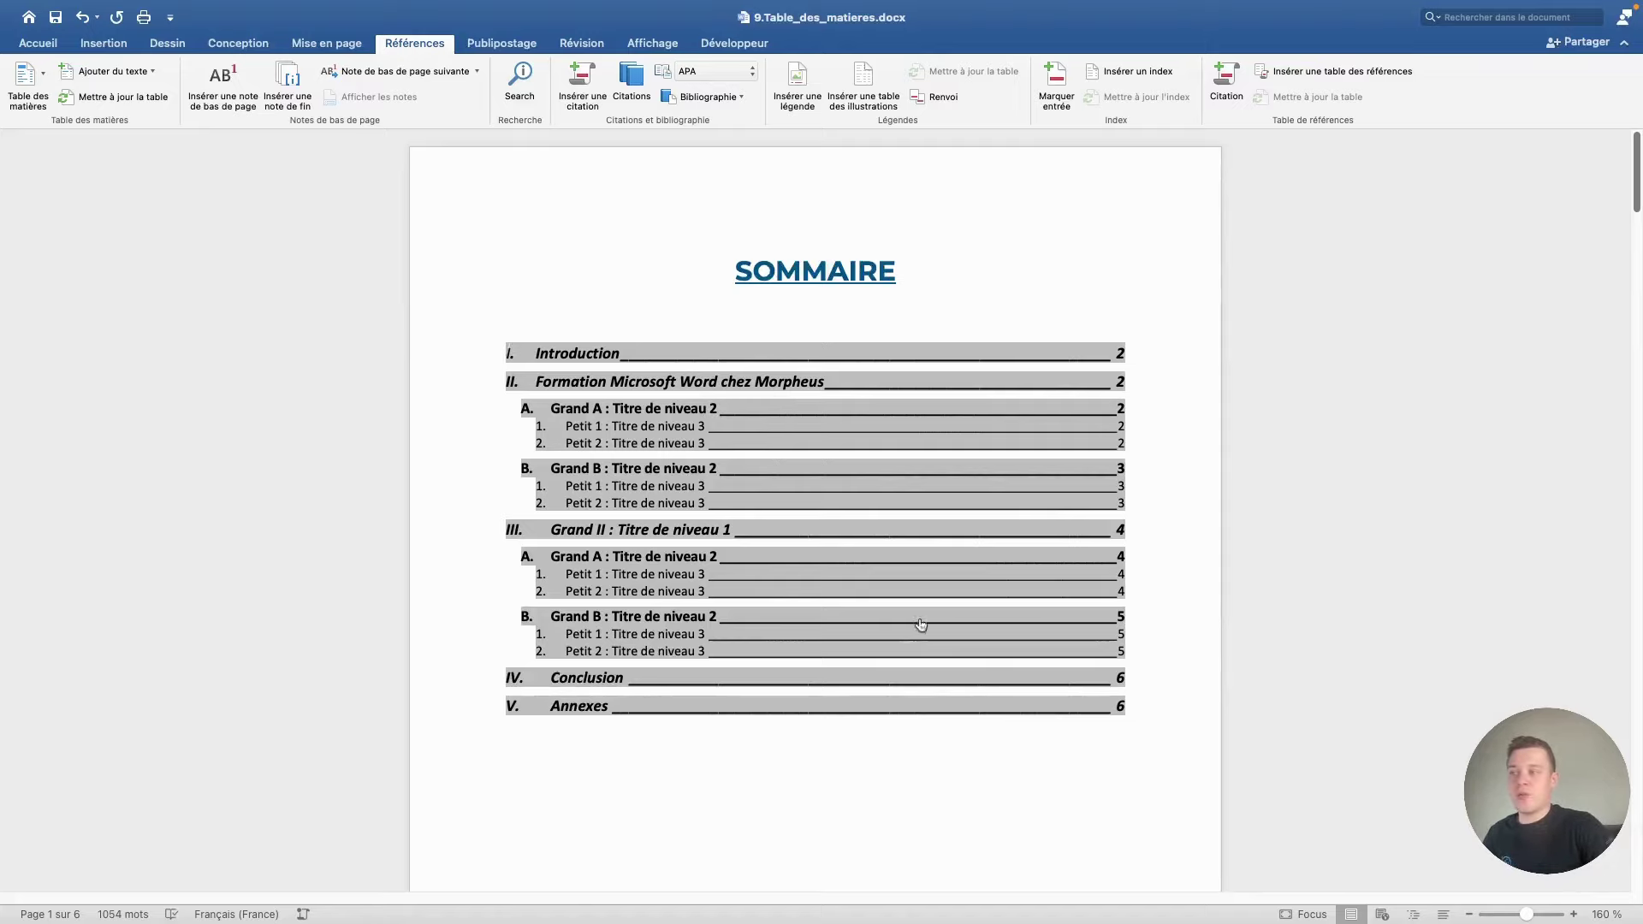
- Insert a page break on the blank line before the "Grand B : Titre de niveau 2" heading on page 3
{"action": "scroll", "coordinate": [907, 616], "scroll_direction": "down", "scroll_amount": 10}
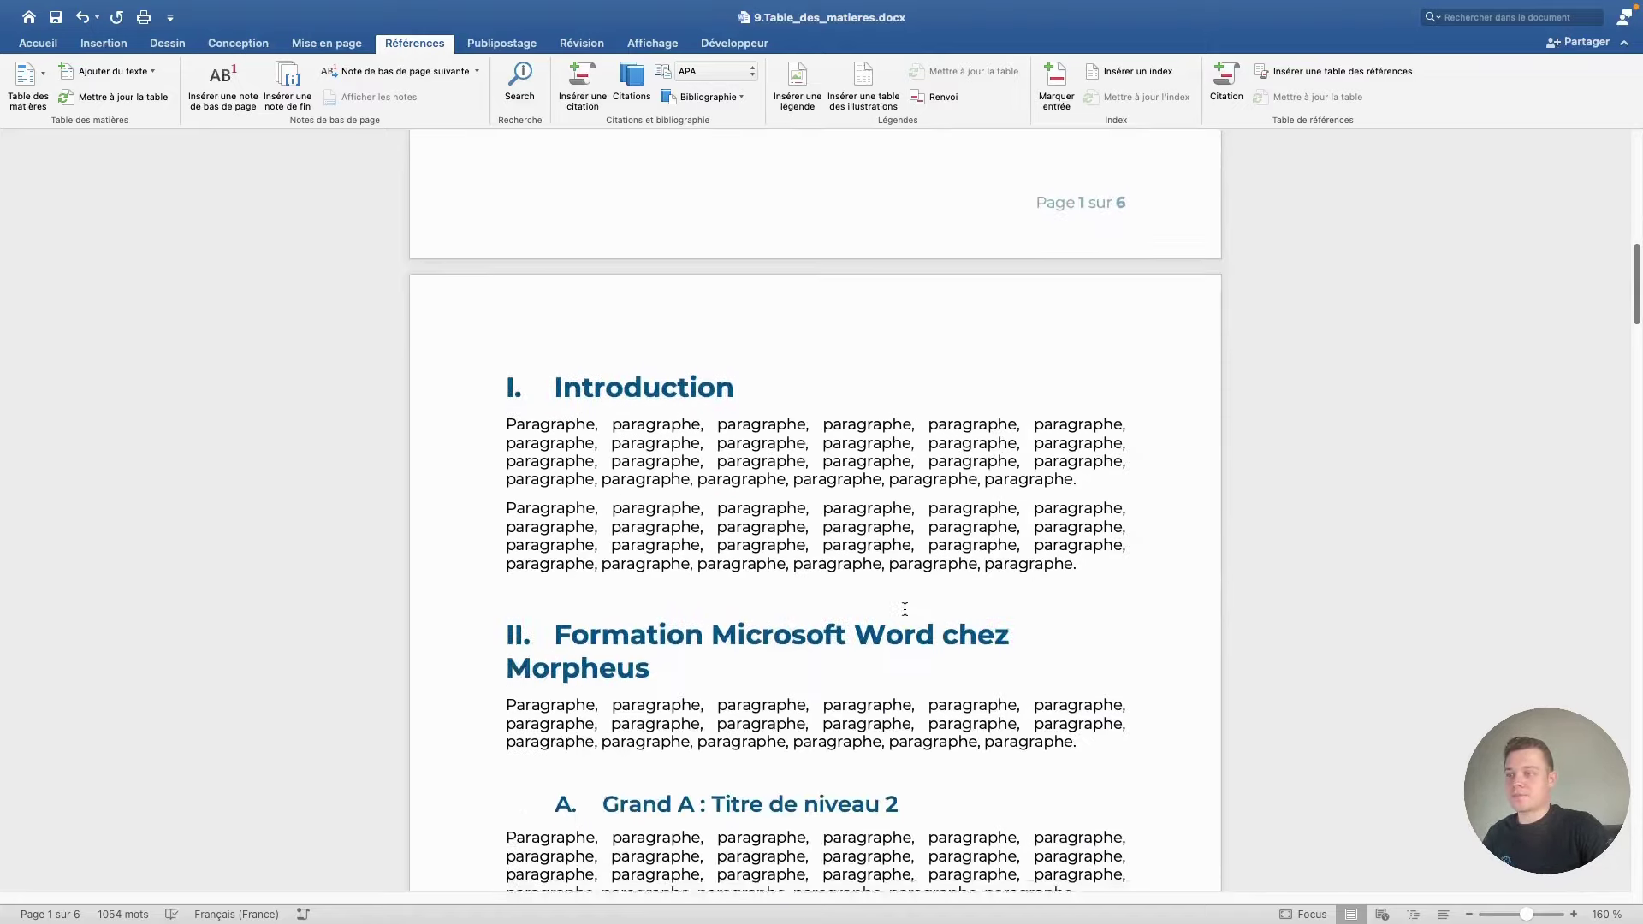
{"action": "scroll", "coordinate": [905, 609], "scroll_direction": "down", "scroll_amount": 10}
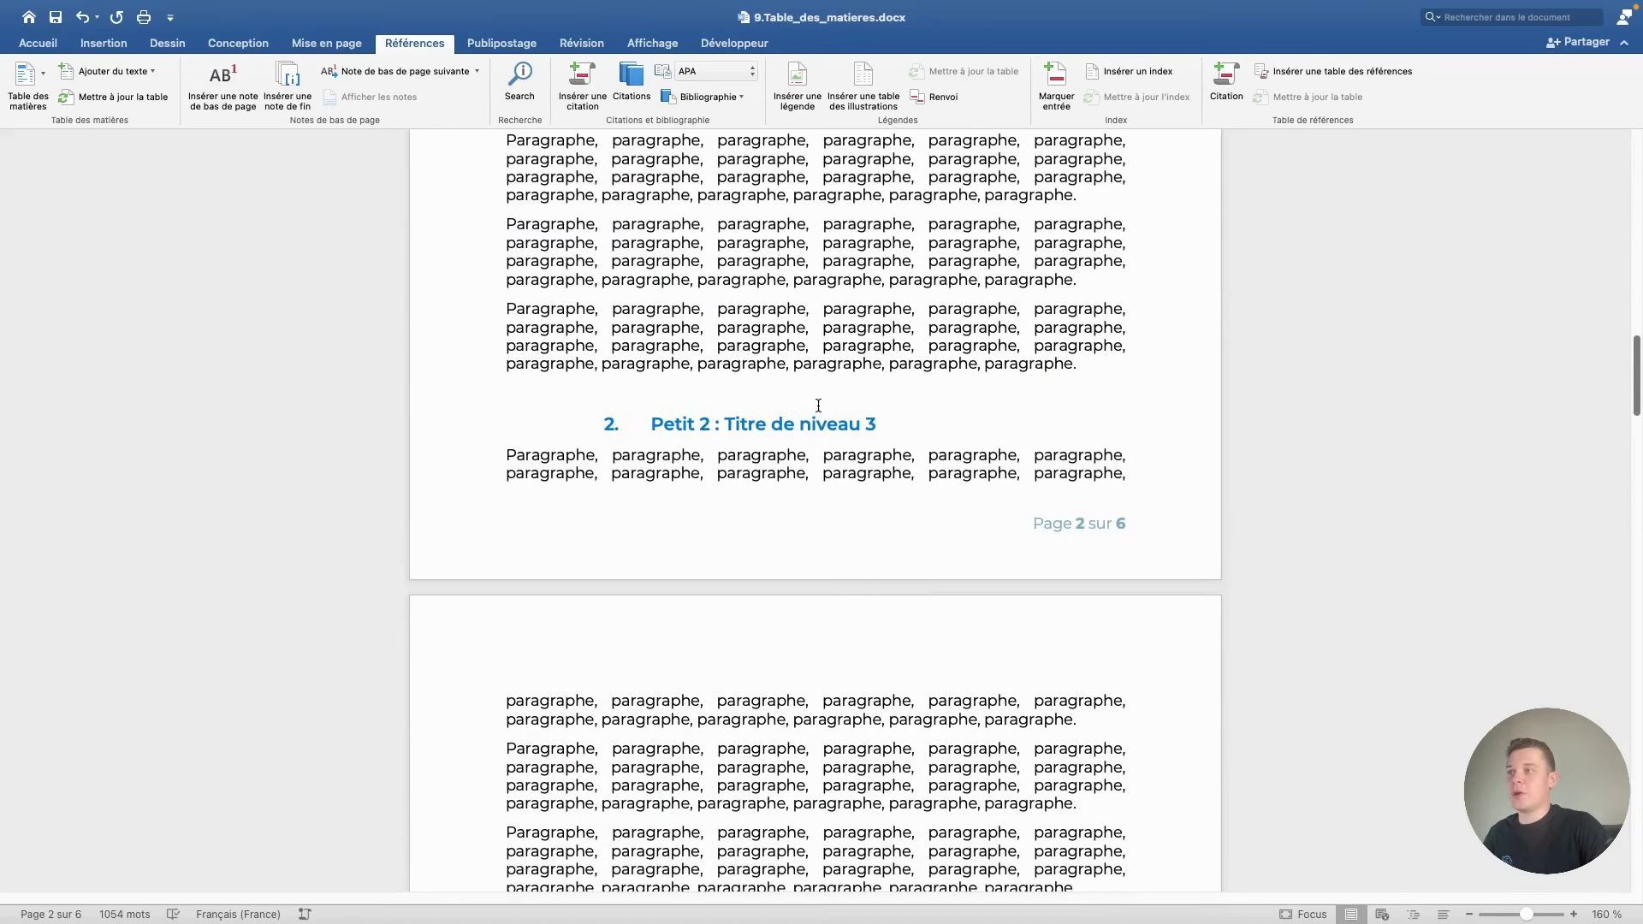
{"action": "scroll", "coordinate": [824, 404], "scroll_direction": "down", "scroll_amount": 6}
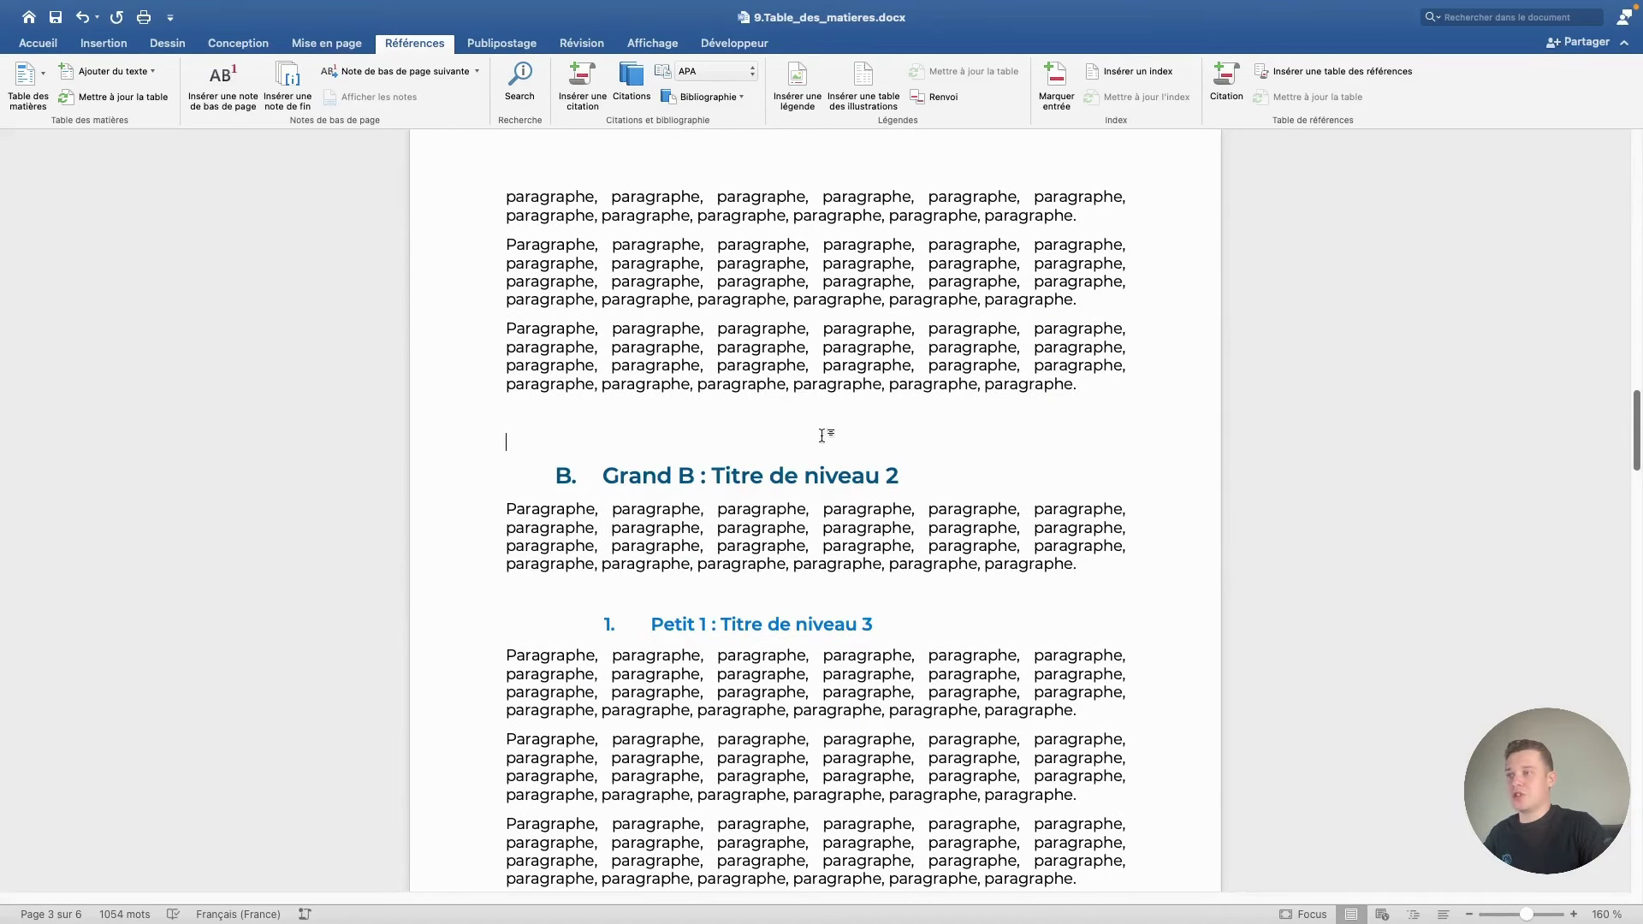
{"action": "key", "text": "super+Return"}
- Insert a page break on the blank line before the "Grand II : Titre de niveau 1" heading on page 4
{"action": "scroll", "coordinate": [823, 441], "scroll_direction": "down", "scroll_amount": 12}
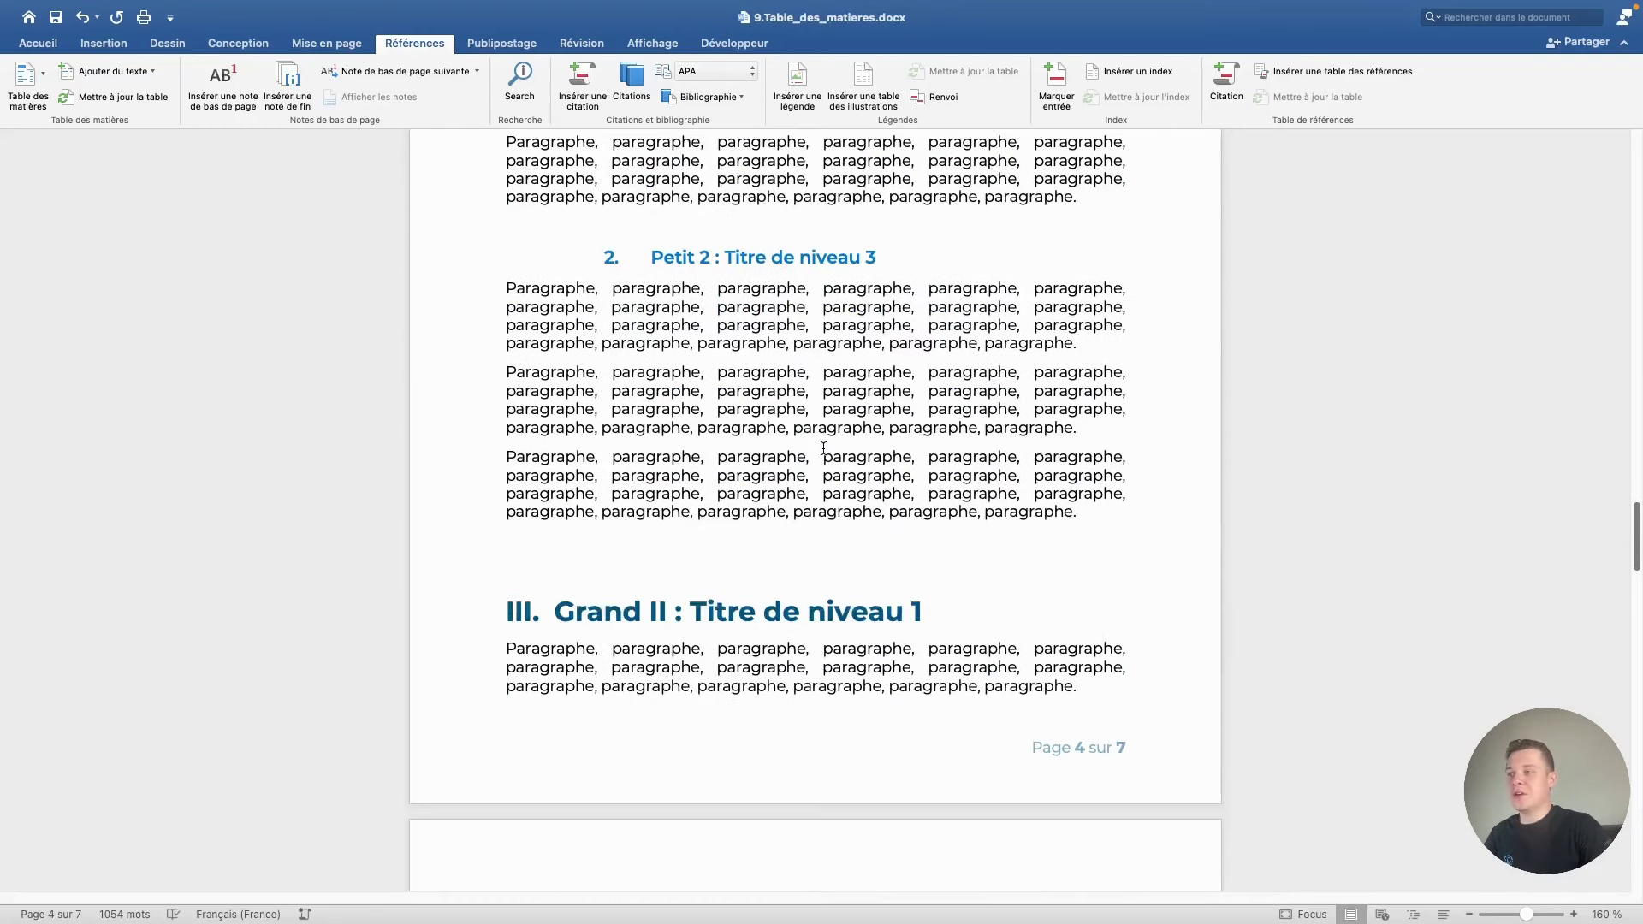
{"action": "scroll", "coordinate": [823, 447], "scroll_direction": "down", "scroll_amount": 5}
{"action": "left_click", "coordinate": [858, 186]}
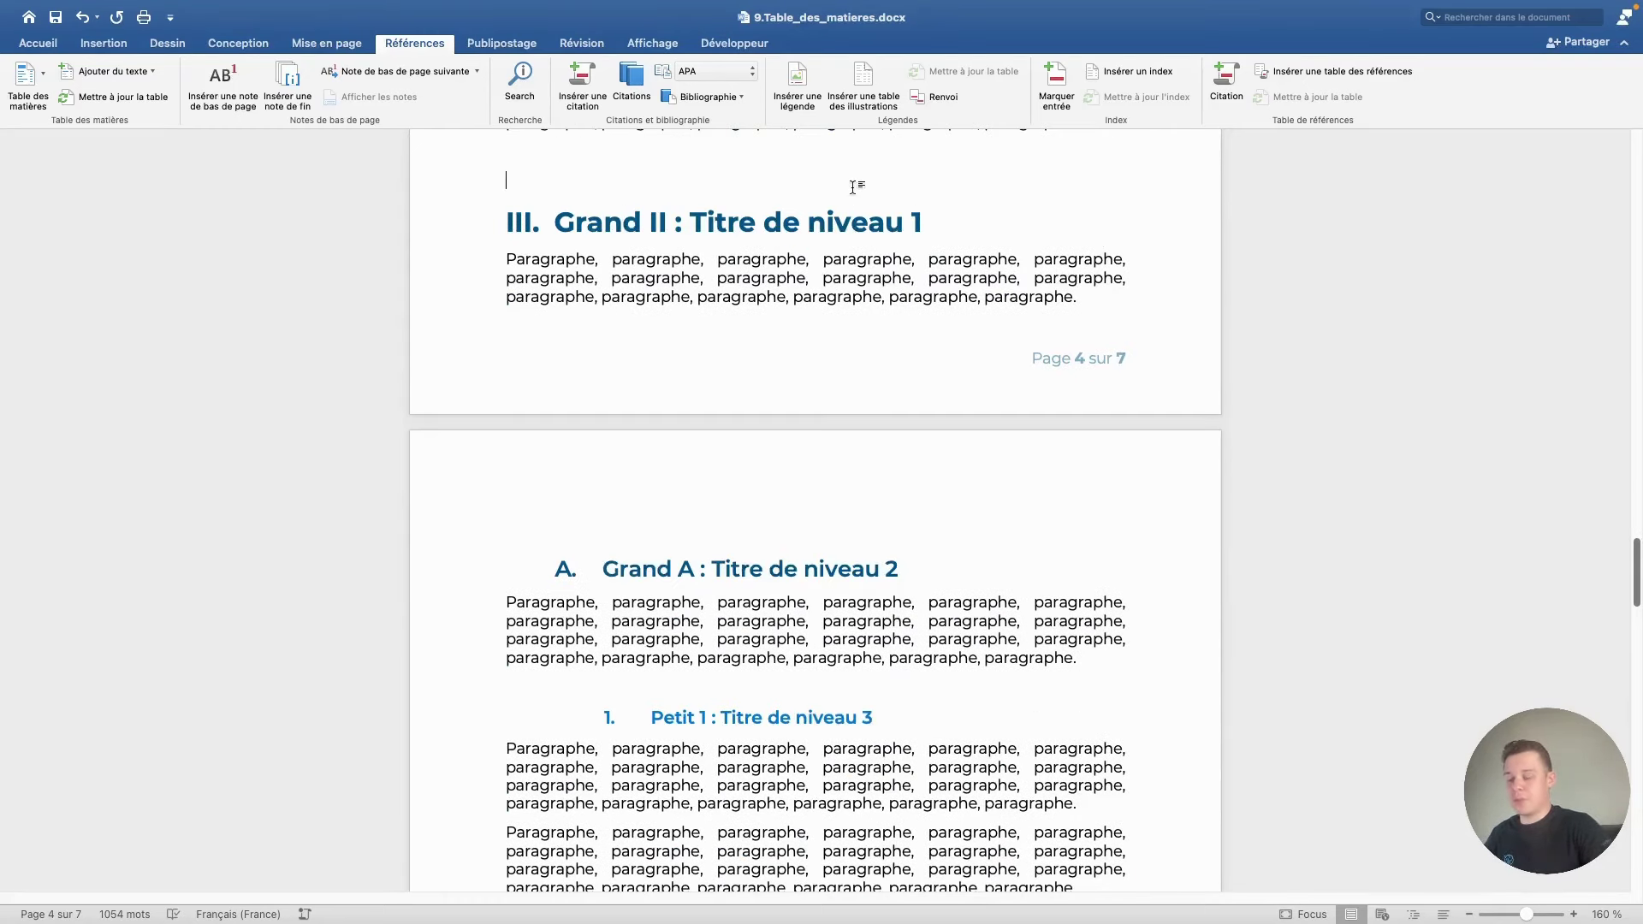
{"action": "key", "text": "super+Return"}
{"action": "scroll", "coordinate": [906, 359], "scroll_direction": "up", "scroll_amount": 1}
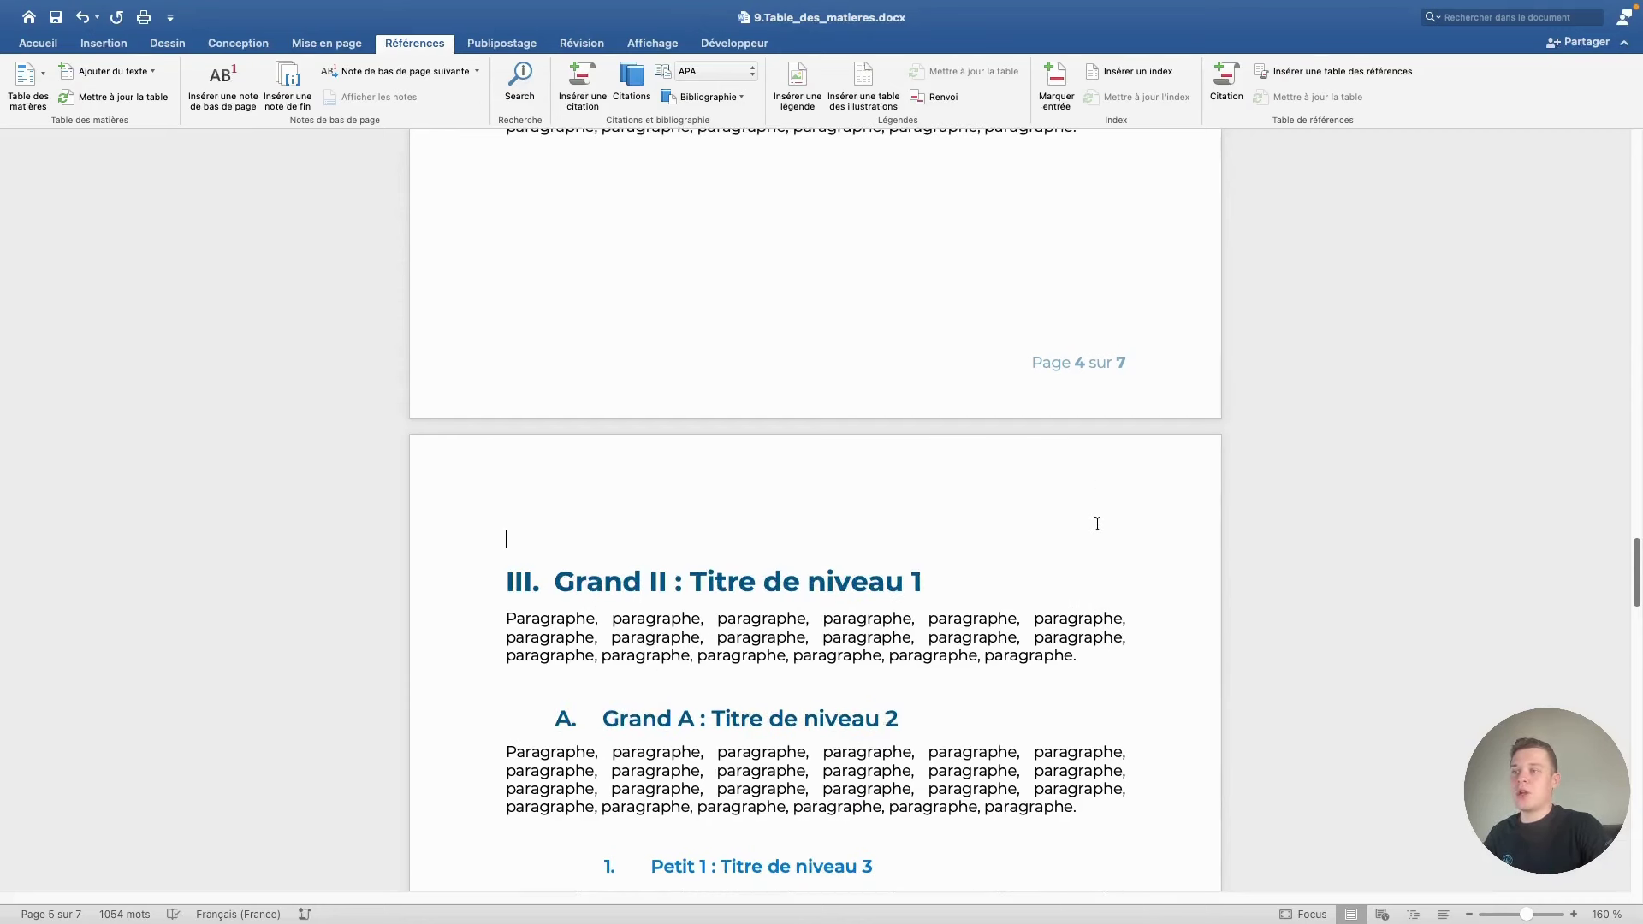
- Update the table of contents on the SOMMAIRE page with the option "Mettre à jour toute la table"
{"action": "scroll", "coordinate": [1097, 521], "scroll_direction": "down", "scroll_amount": 4}
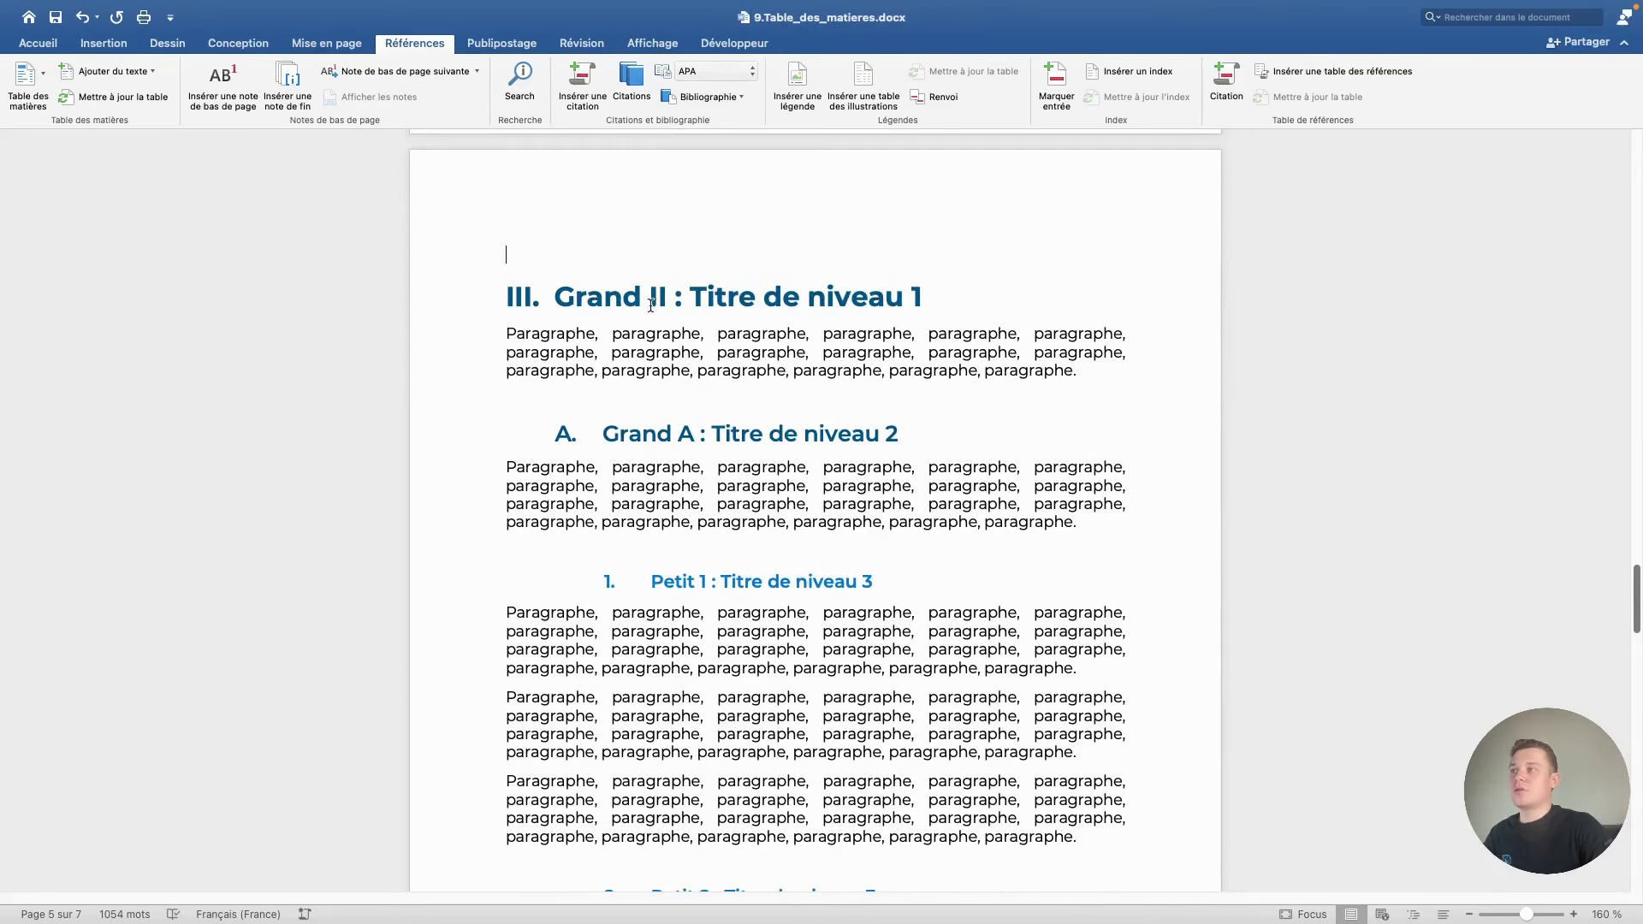
{"action": "scroll", "coordinate": [1068, 565], "scroll_direction": "down", "scroll_amount": 11}
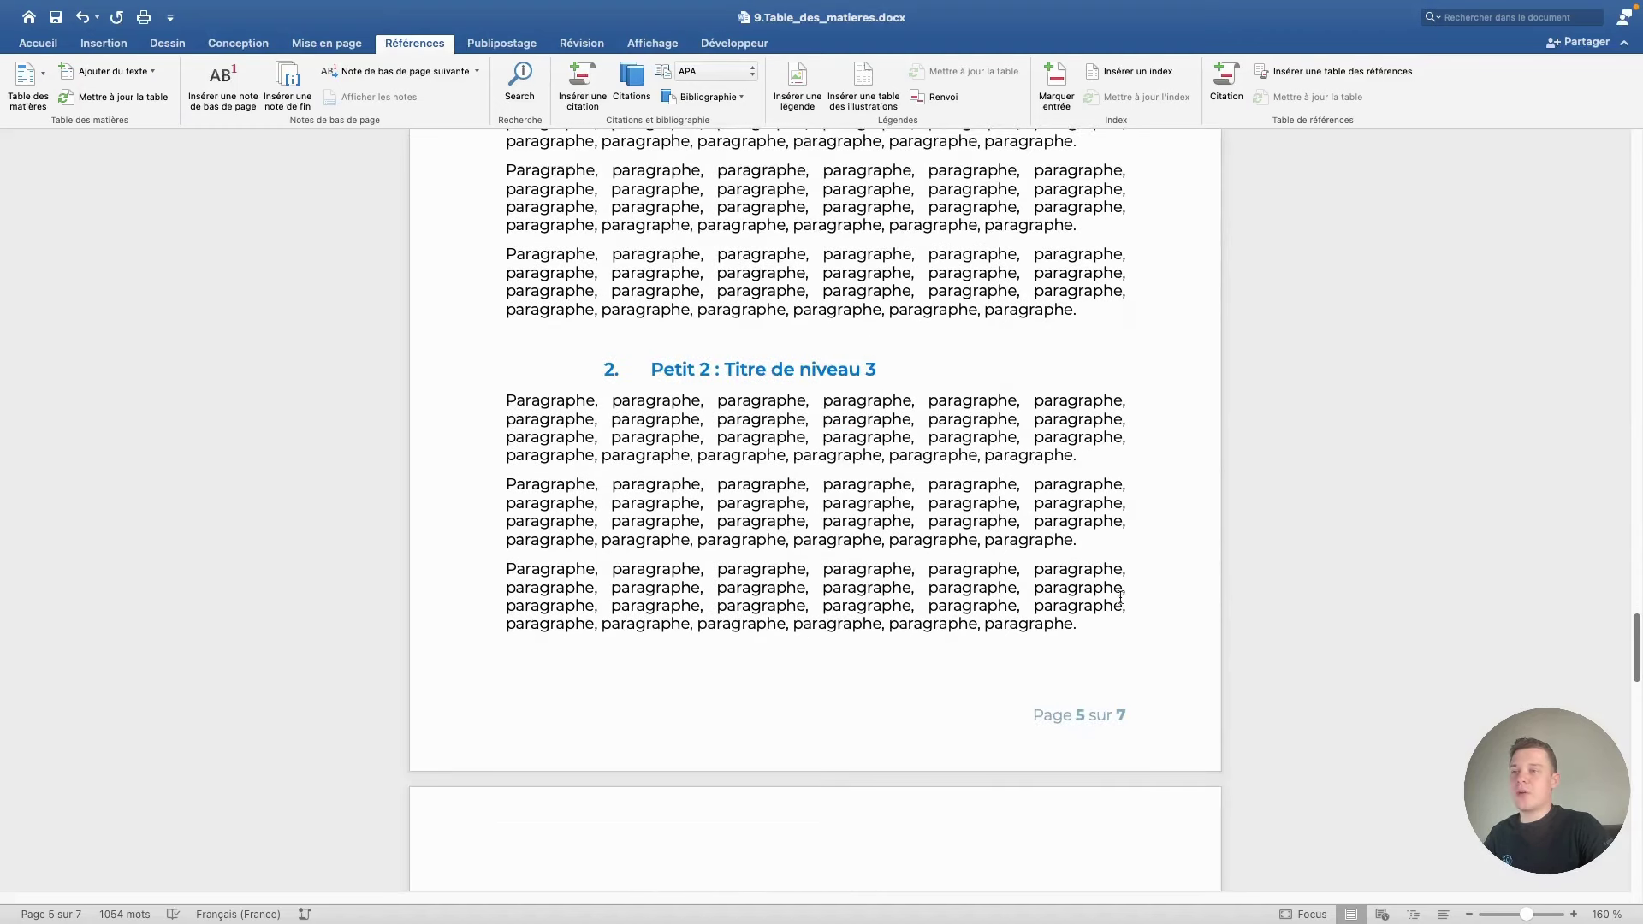
{"action": "scroll", "coordinate": [1068, 565], "scroll_direction": "down", "scroll_amount": 18}
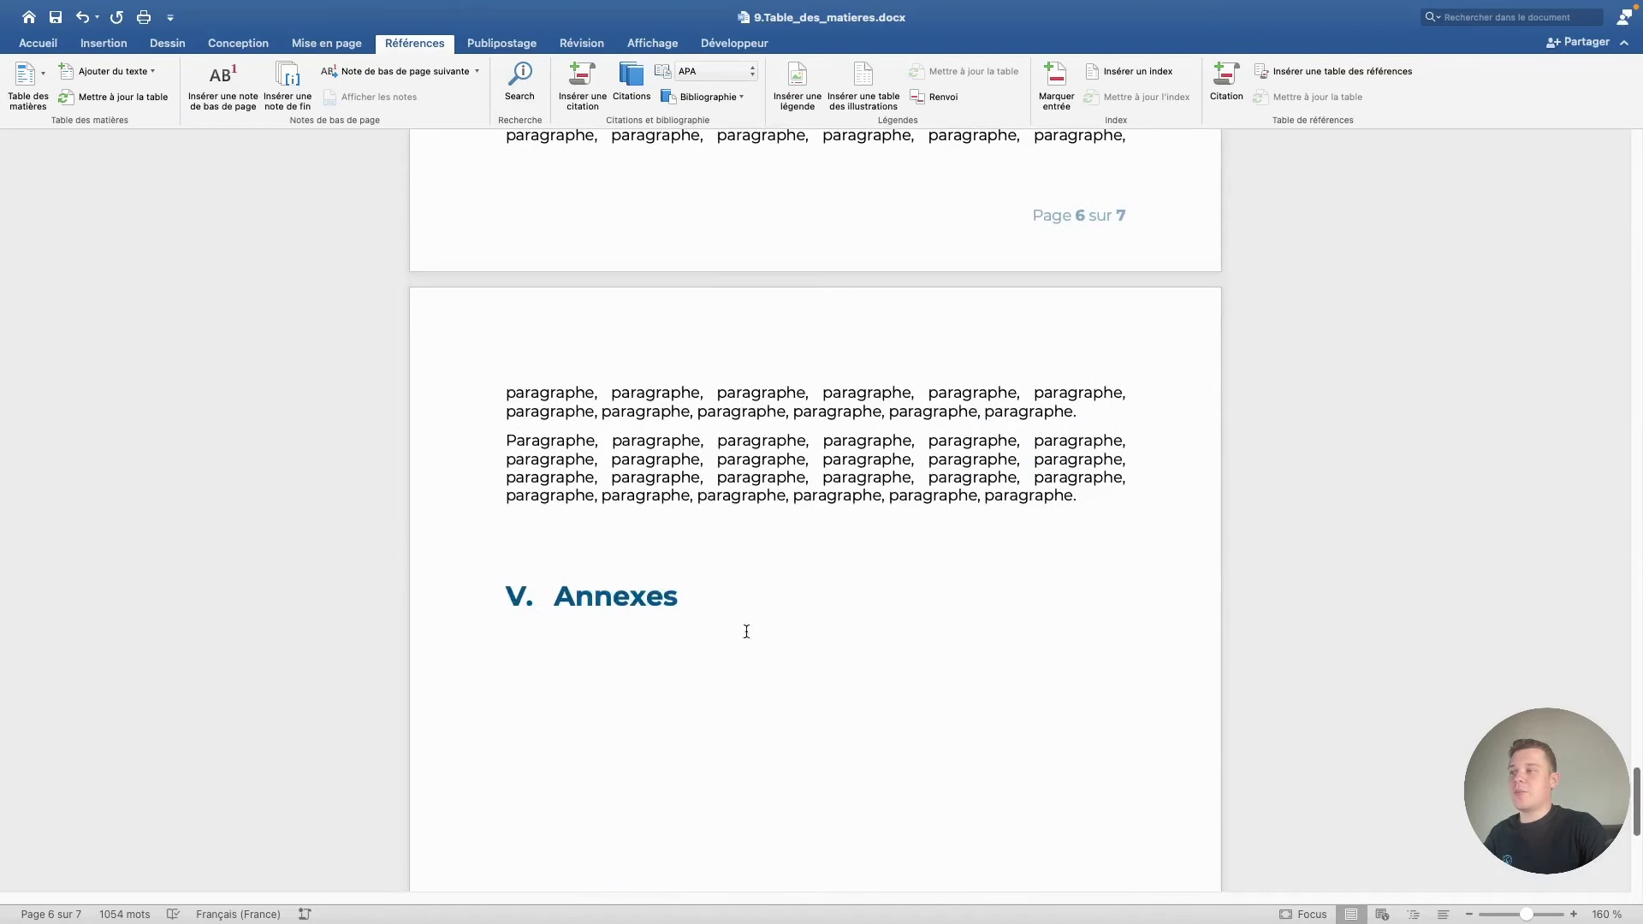
{"action": "scroll", "coordinate": [794, 597], "scroll_direction": "down", "scroll_amount": 7}
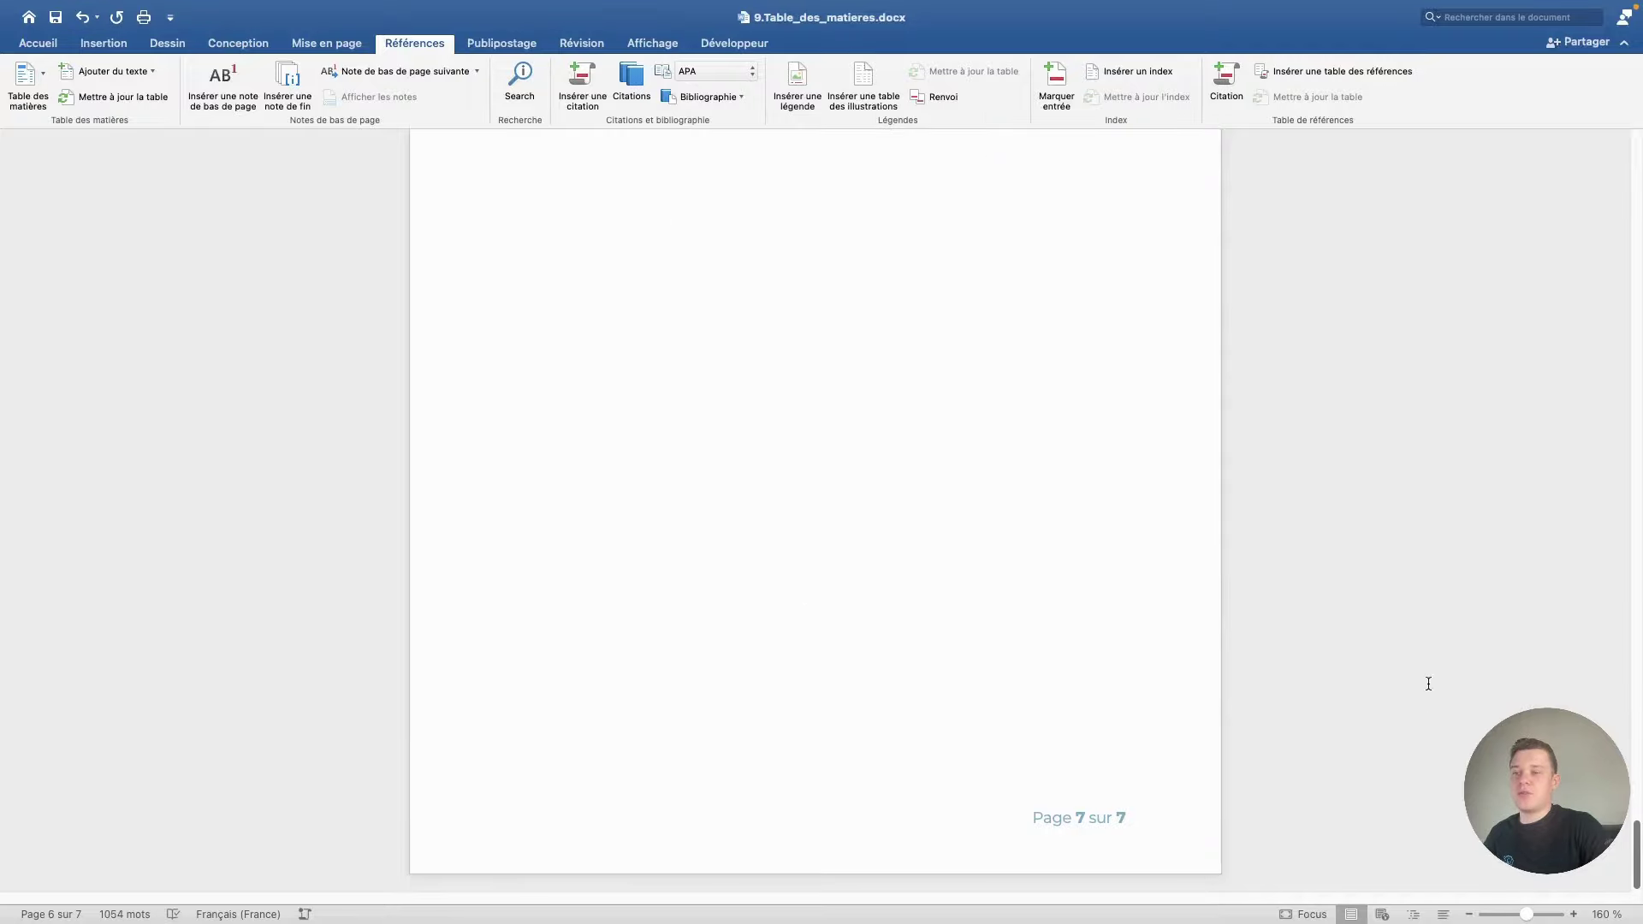
{"action": "left_click_drag", "start_coordinate": [1636, 847], "coordinate": [1602, 158]}
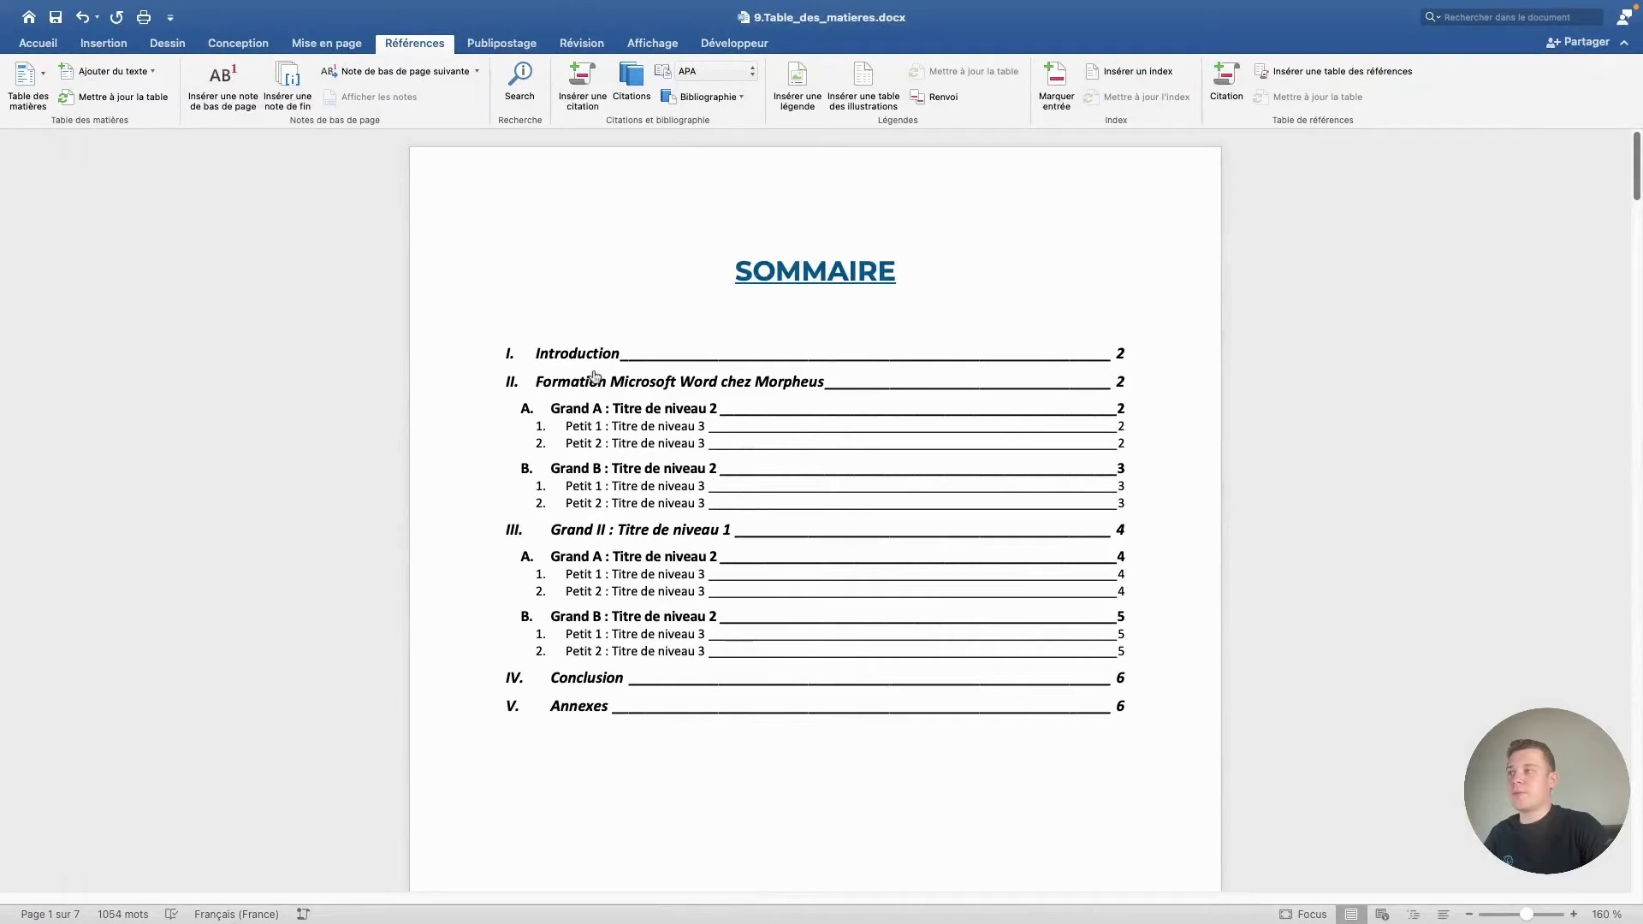
{"action": "right_click", "coordinate": [592, 373]}
{"action": "left_click", "coordinate": [656, 516]}
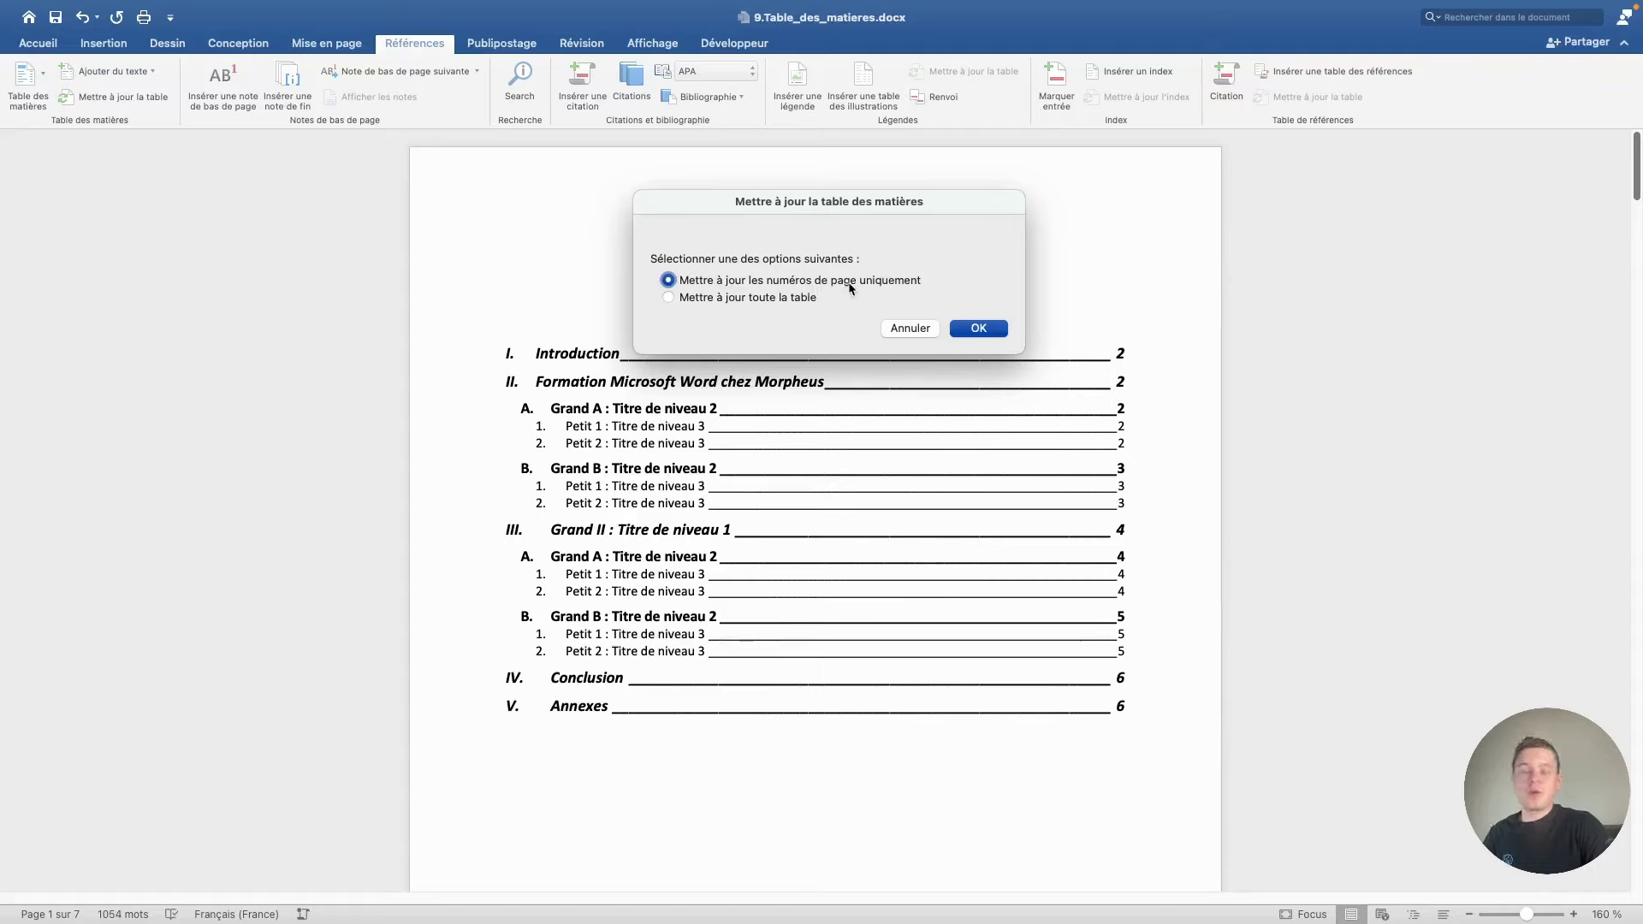
{"action": "left_click", "coordinate": [750, 300]}
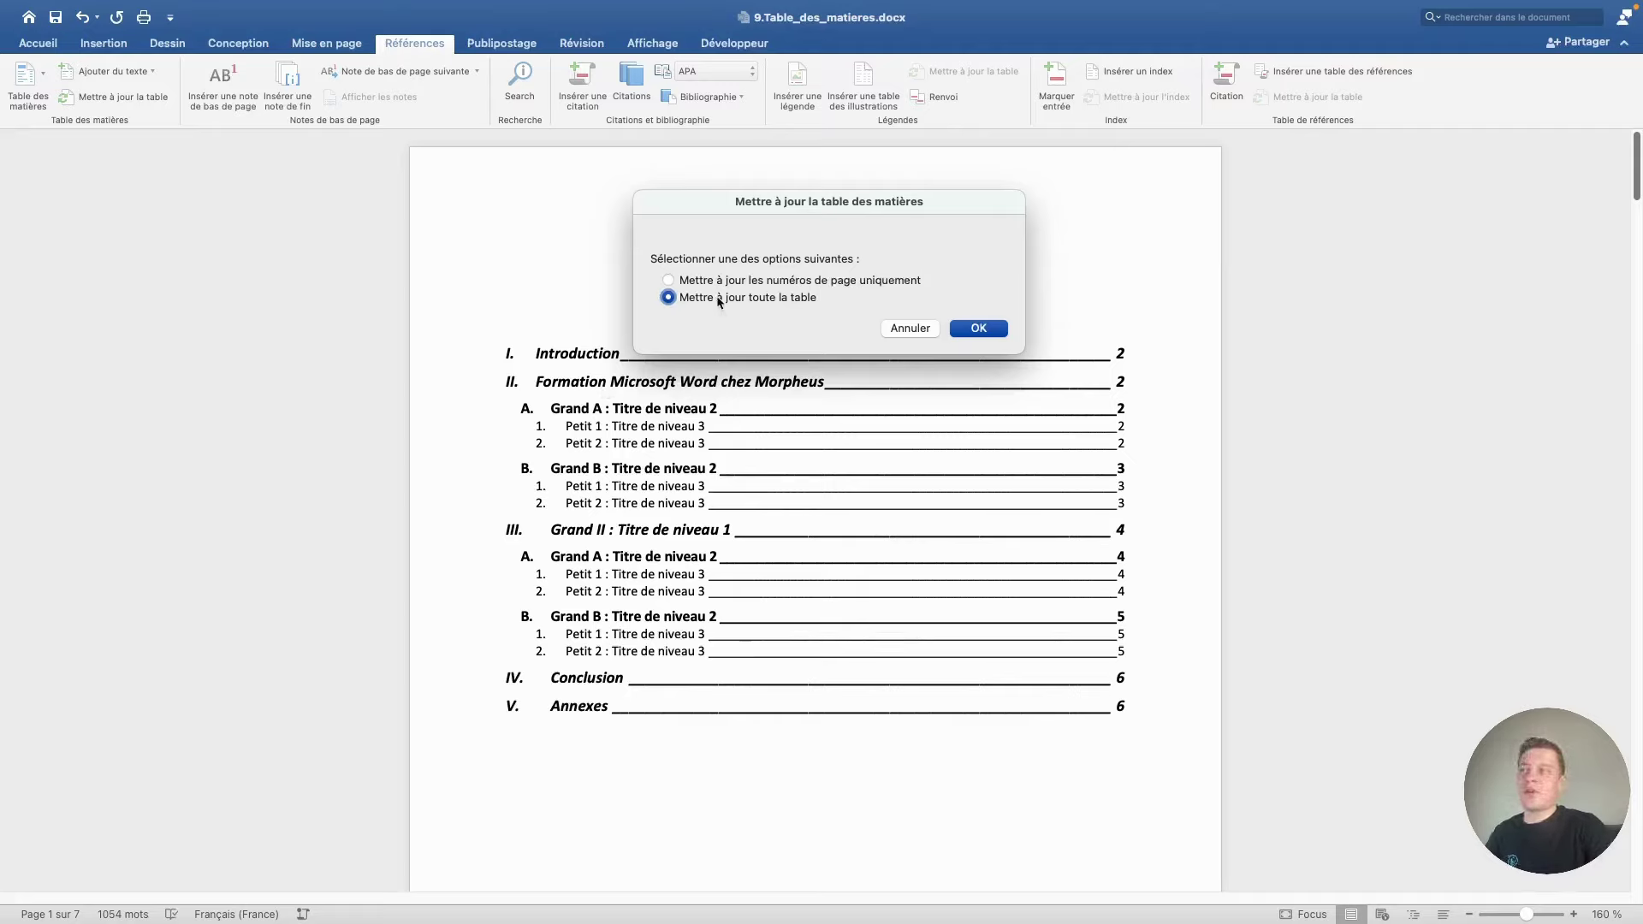
{"action": "left_click", "coordinate": [768, 283]}
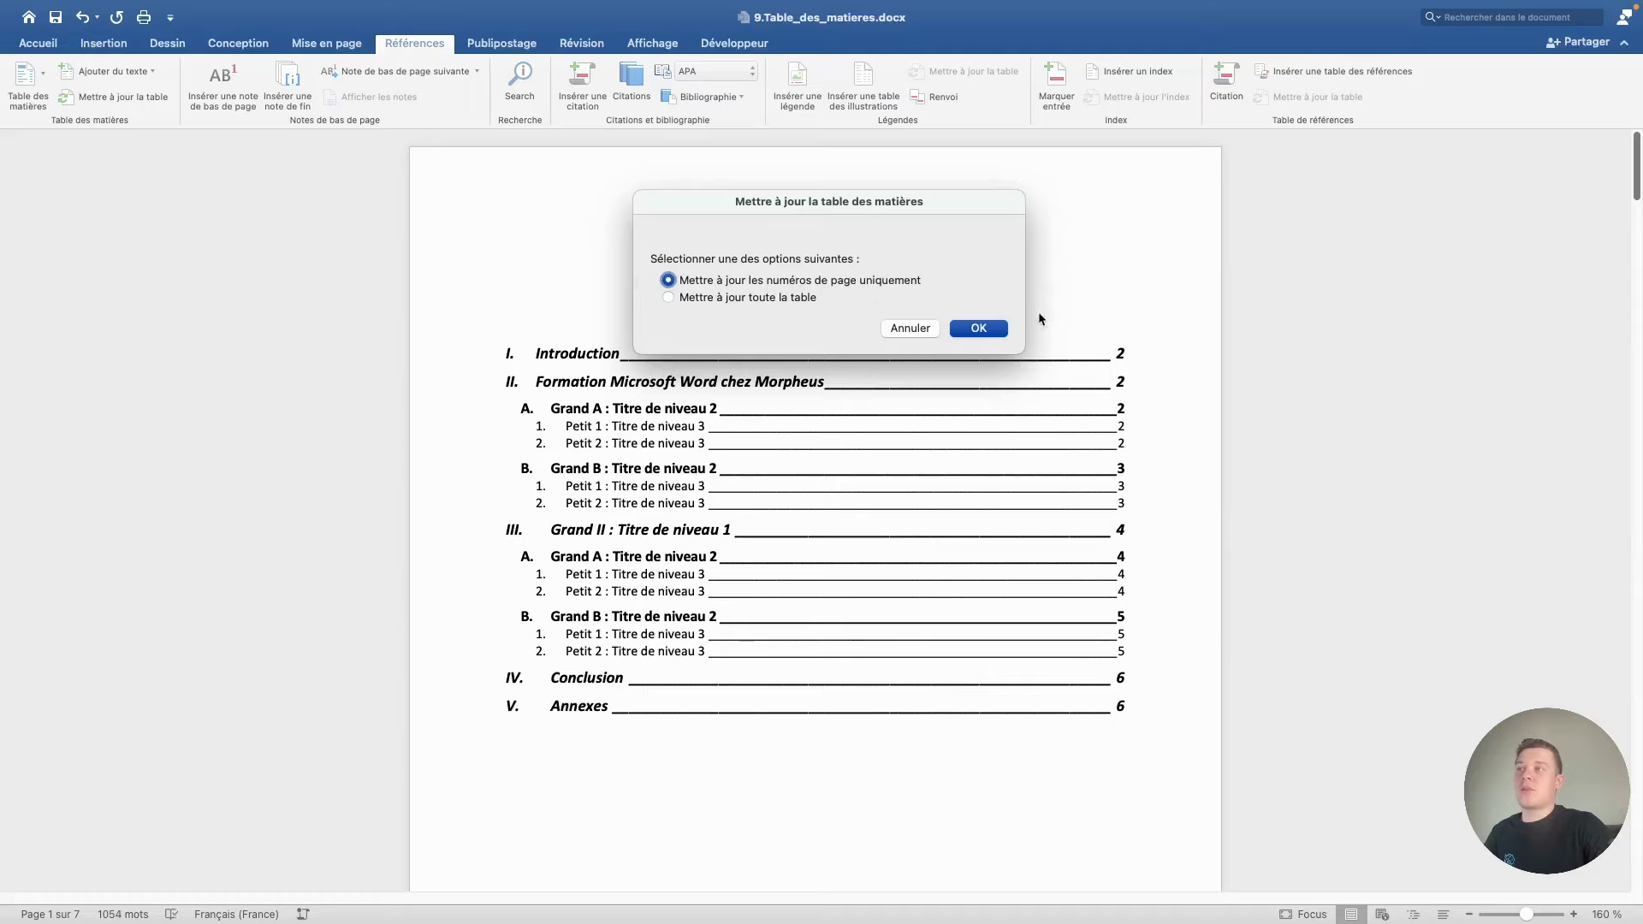
{"action": "left_click", "coordinate": [777, 300]}
{"action": "left_click", "coordinate": [978, 329]}
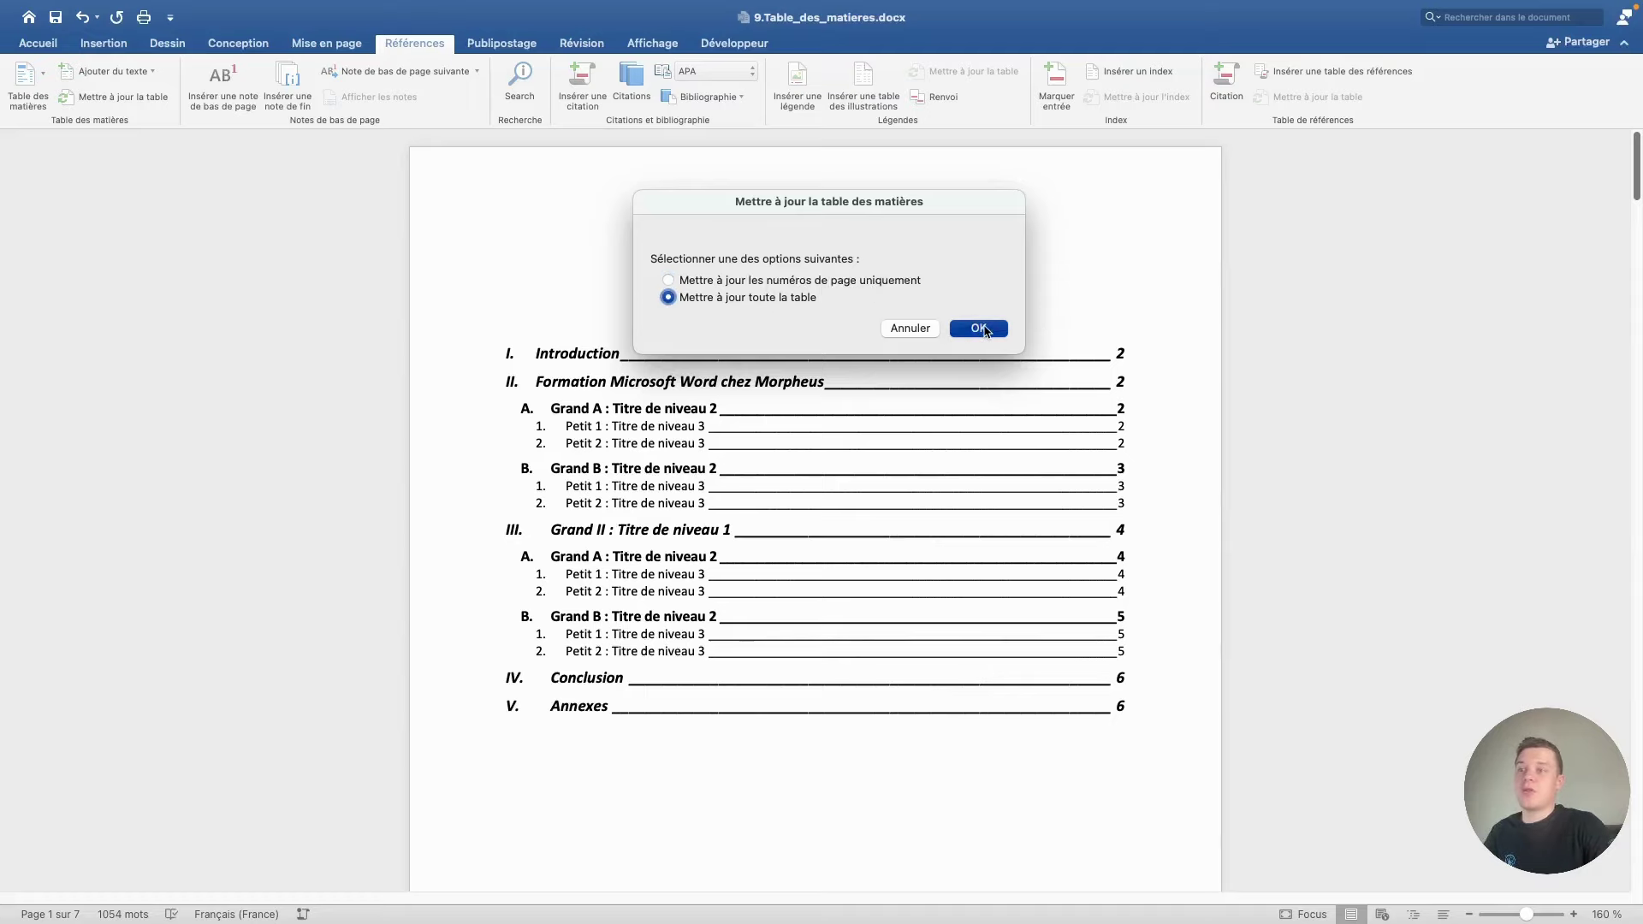